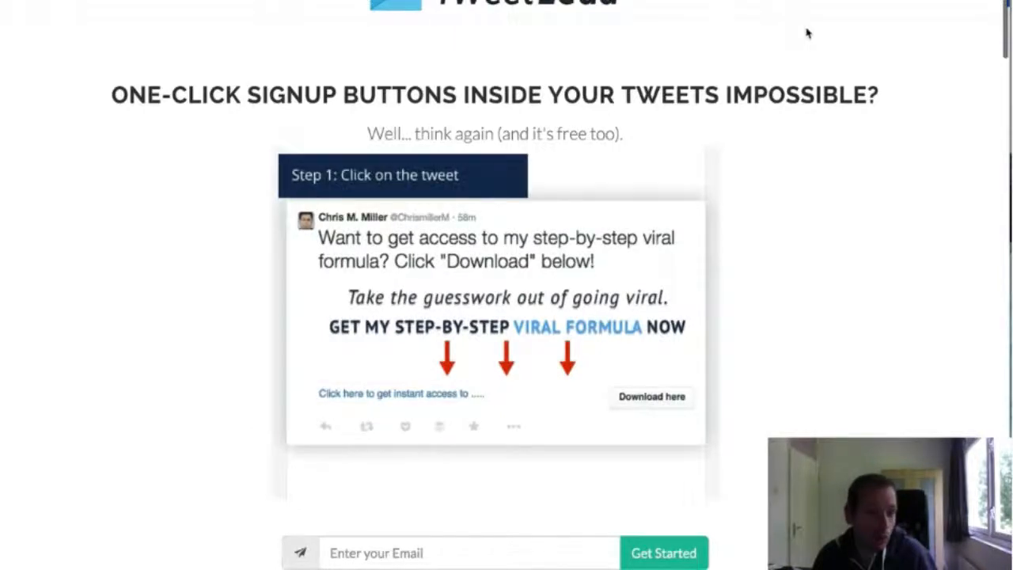
Sign up on the TweetLead landing page with a test email address and highlight the unique referral link on the thank-you page
scroll(808, 33, "down", 1)
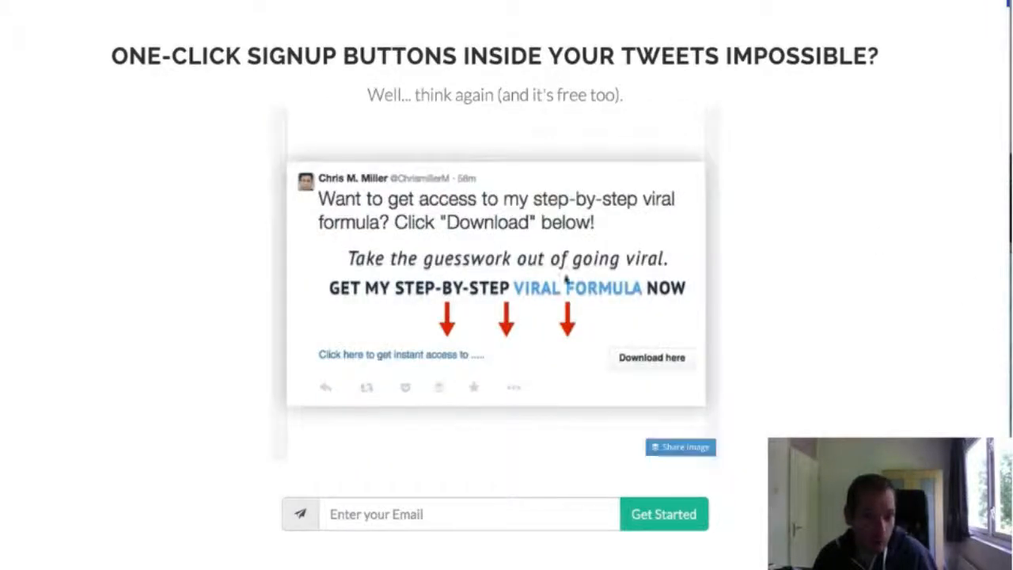
scroll(947, 188, "down", 5)
scroll(947, 188, "down", 15)
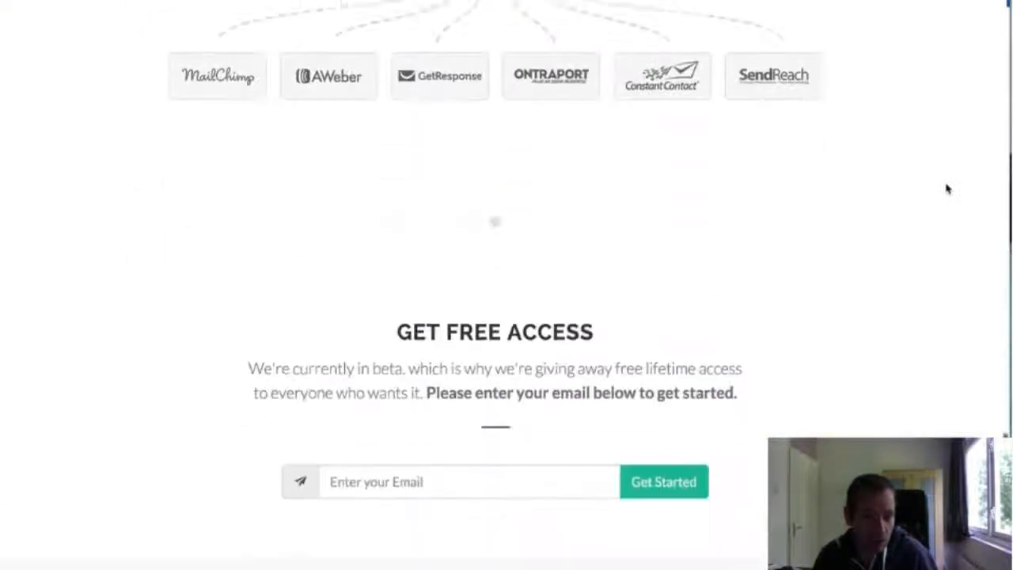
scroll(947, 189, "up", 10)
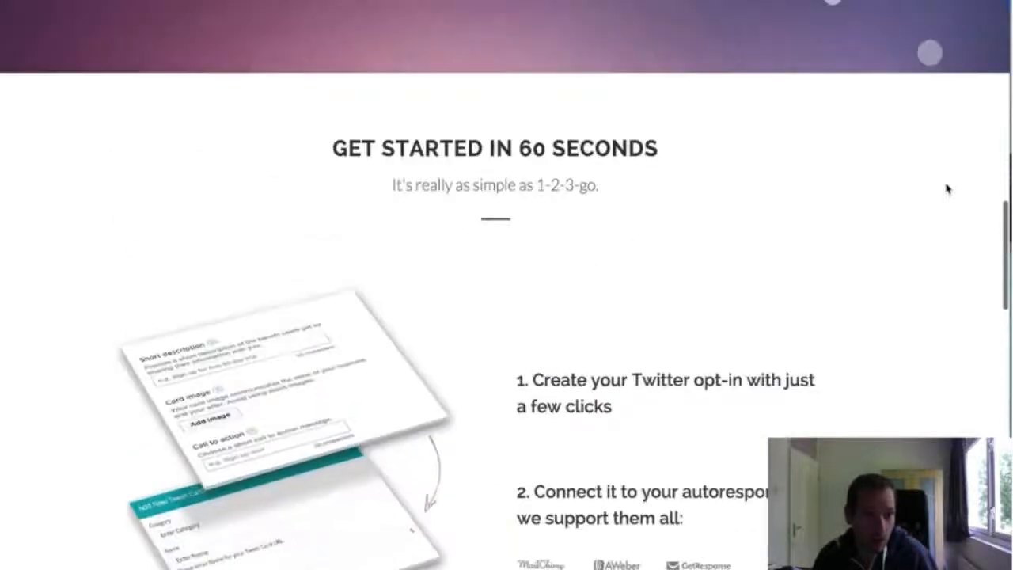
scroll(683, 201, "up", 10)
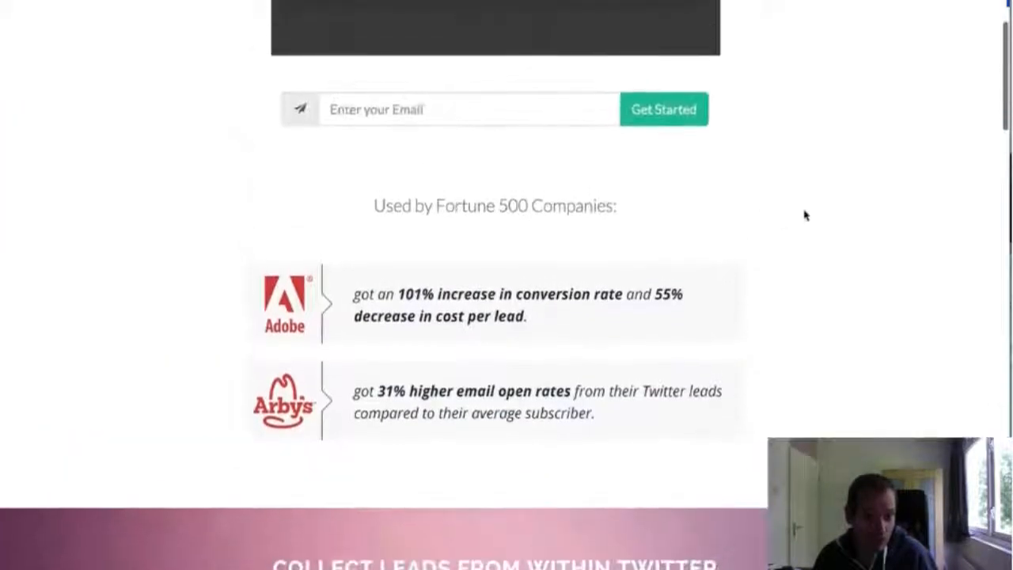
scroll(806, 215, "down", 1)
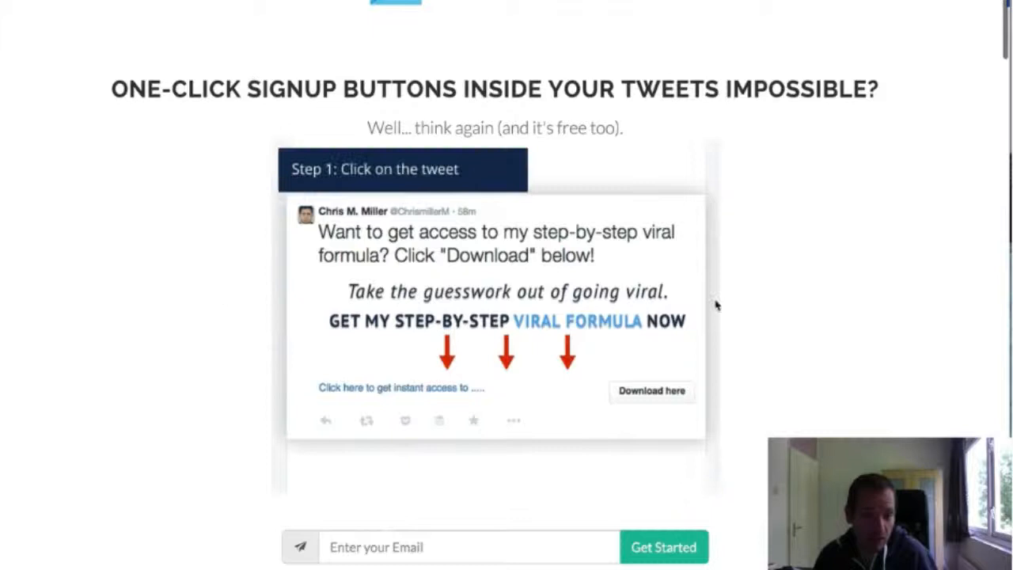
left_click(388, 548)
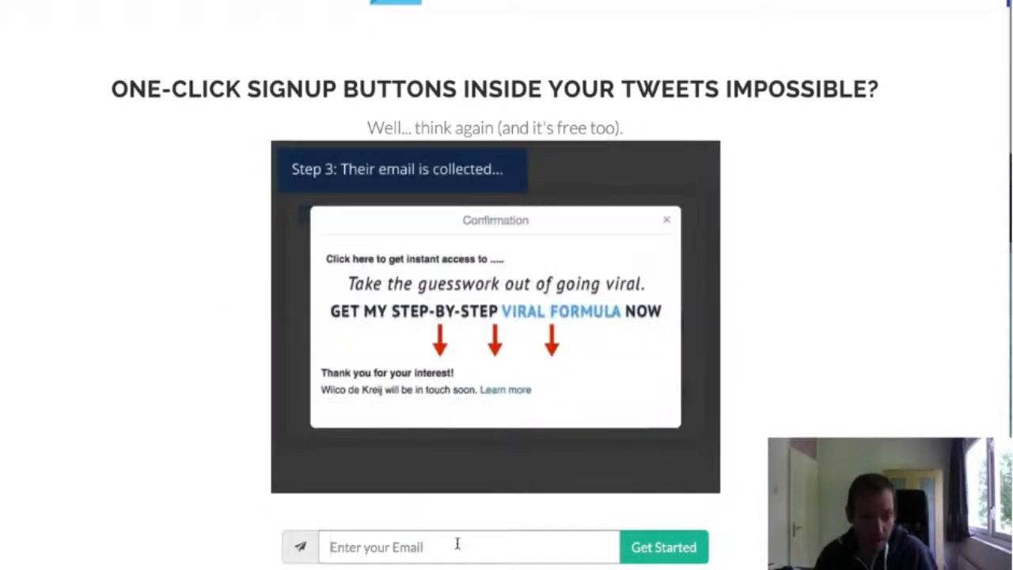
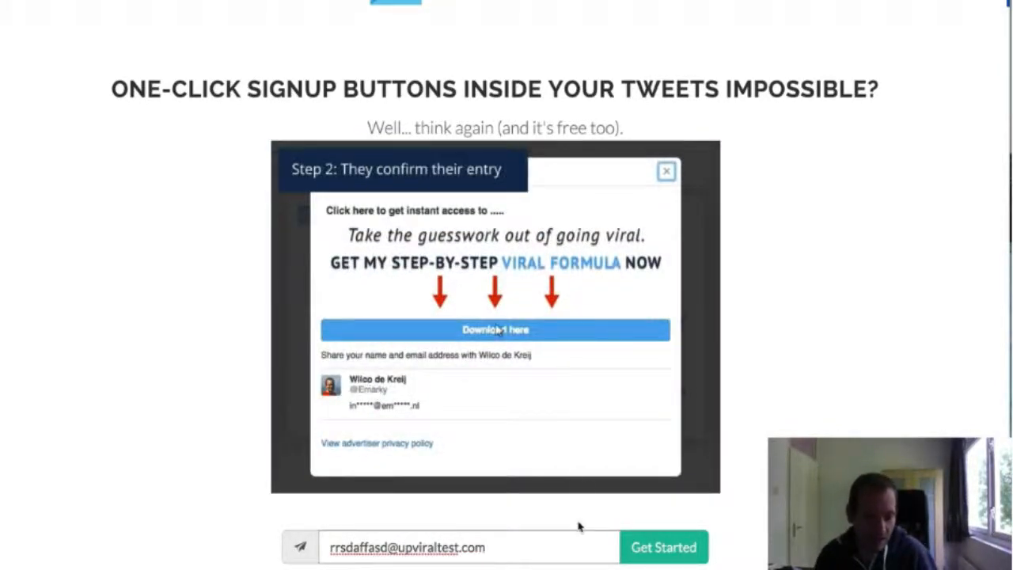
key("Return")
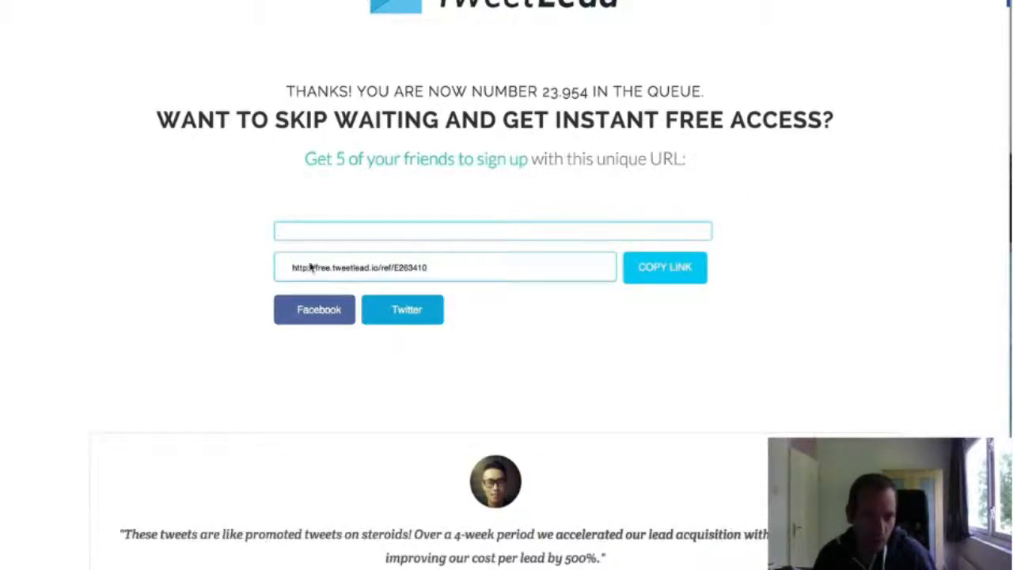
left_click_drag(290, 267, 486, 267)
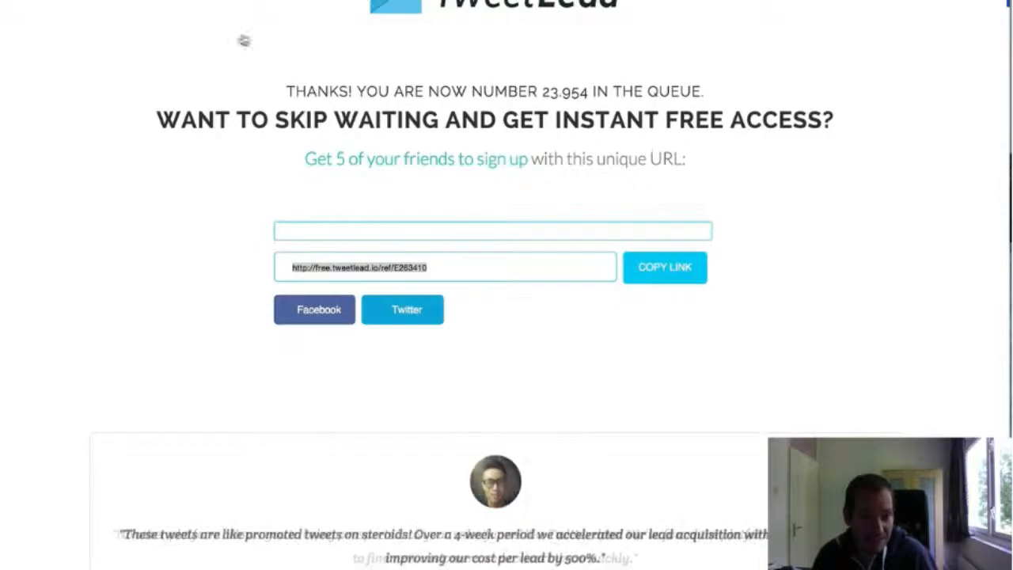
Switch to the UpViral dashboard and open the integration codes of the TweetLead campaign
left_click(321, 213)
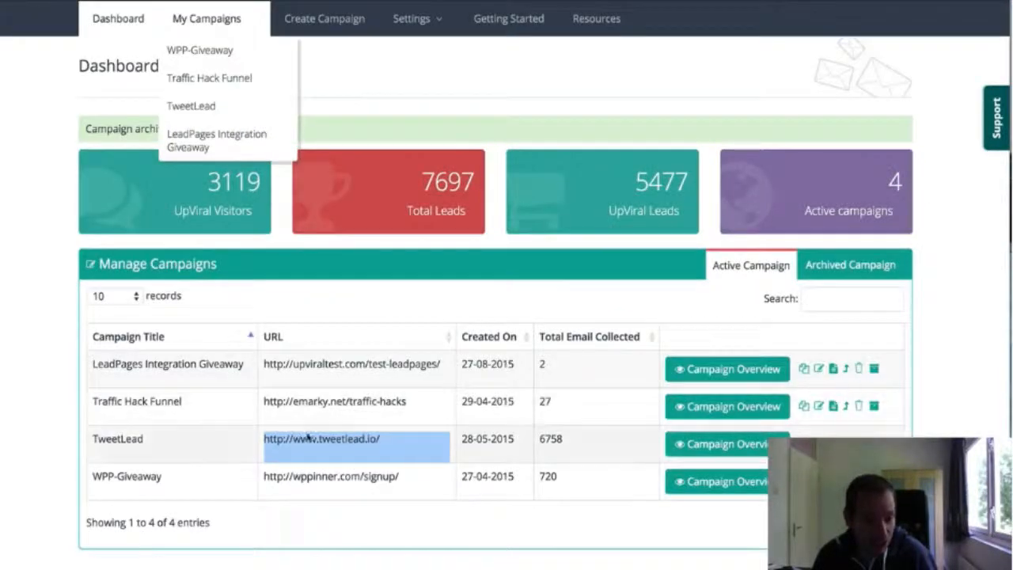
left_click(309, 431)
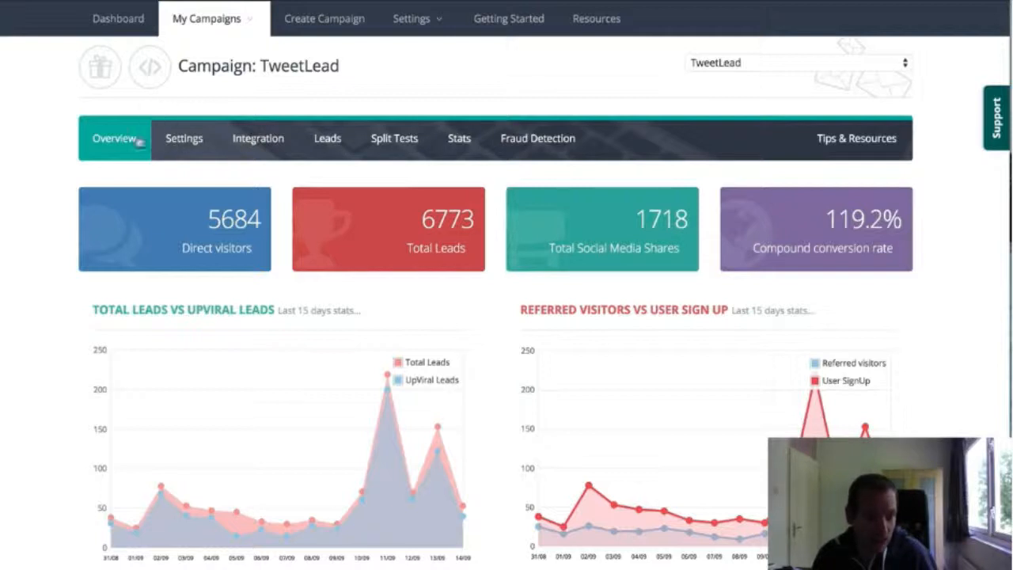
left_click(251, 141)
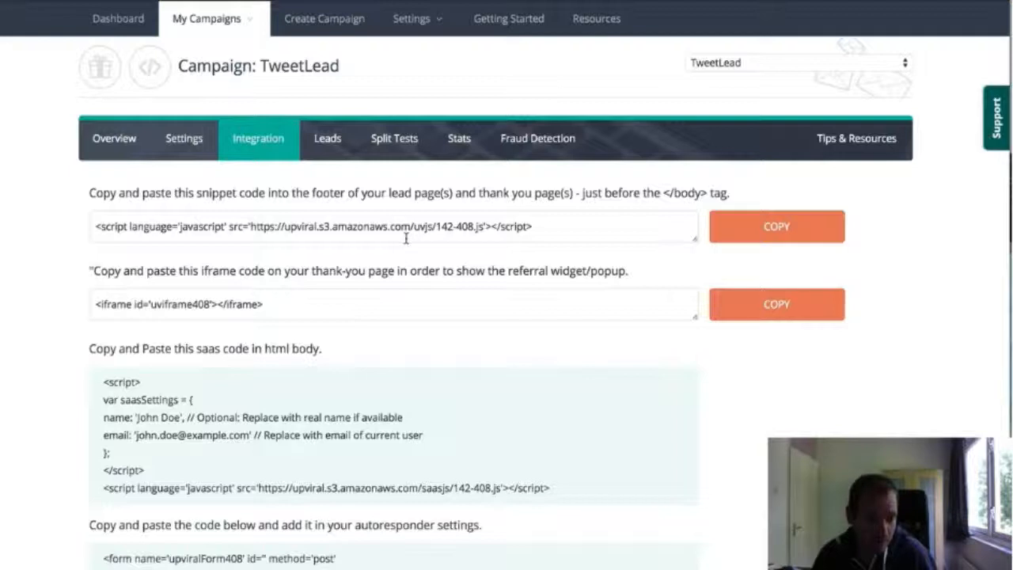
Highlight the script snippet meant for the footer of the lead and thank-you pages
left_click_drag(562, 225, 98, 215)
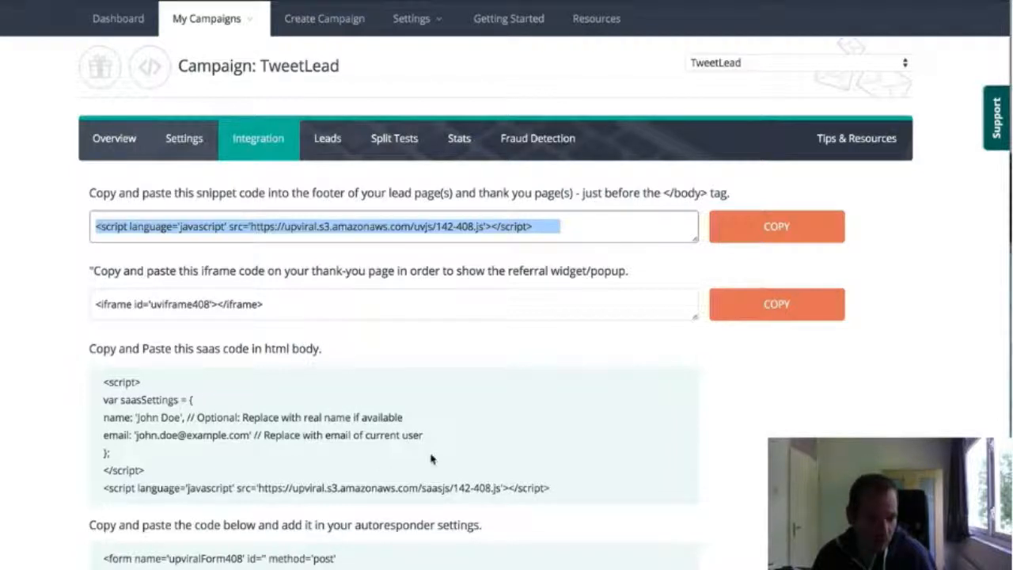
left_click_drag(567, 227, 96, 225)
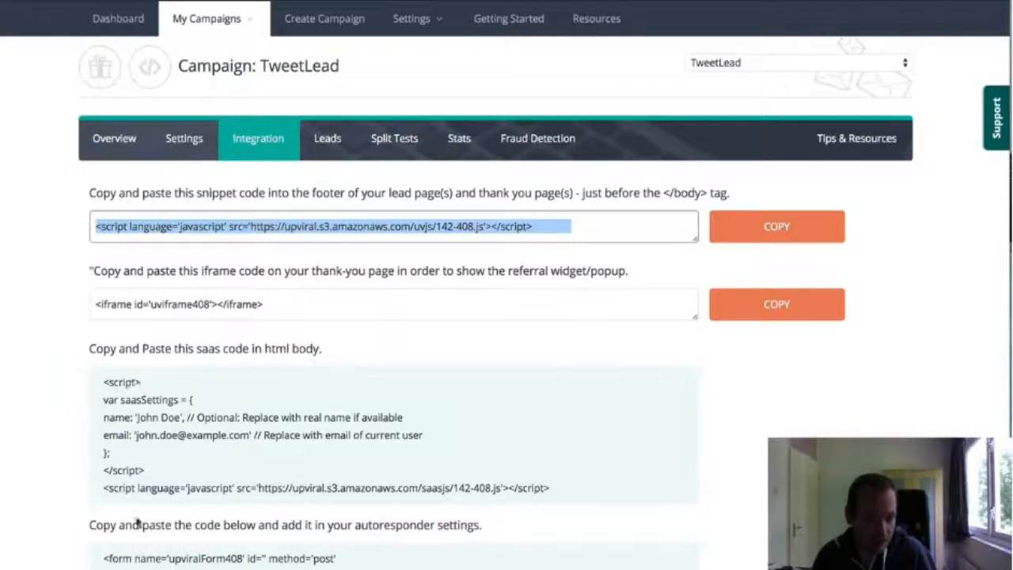
triple_click(195, 228)
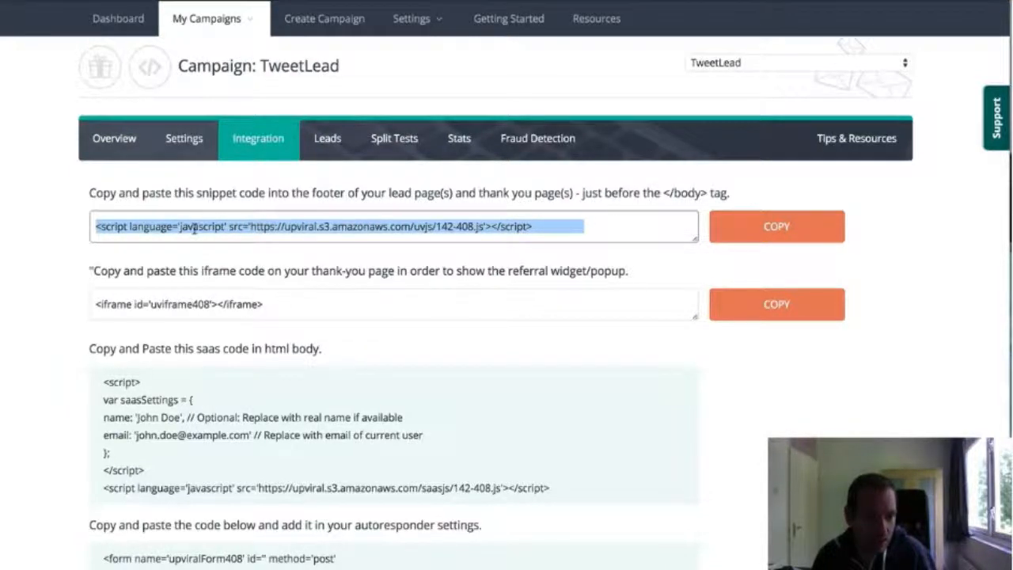
triple_click(195, 228)
left_click(559, 231)
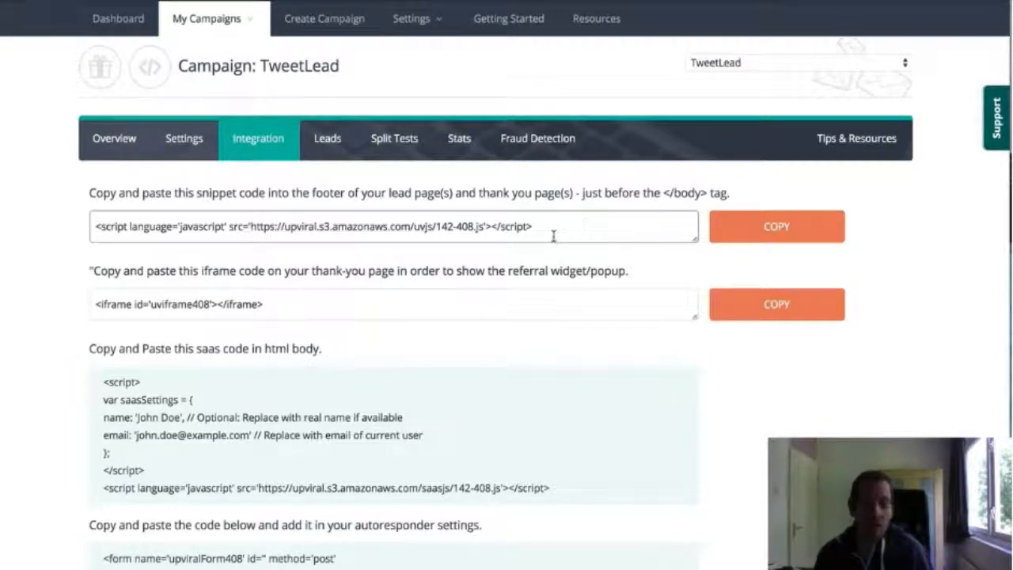
left_click_drag(553, 227, 92, 228)
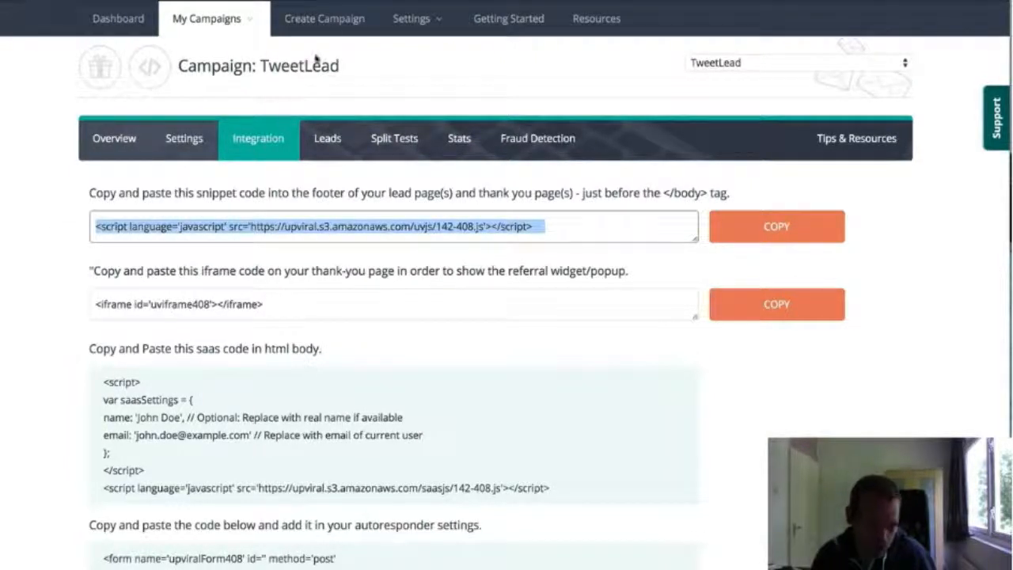
Examine the iframe code for the referral widget alongside the TweetLead thank-you page and the footer script snippet
left_click_drag(270, 316, 54, 311)
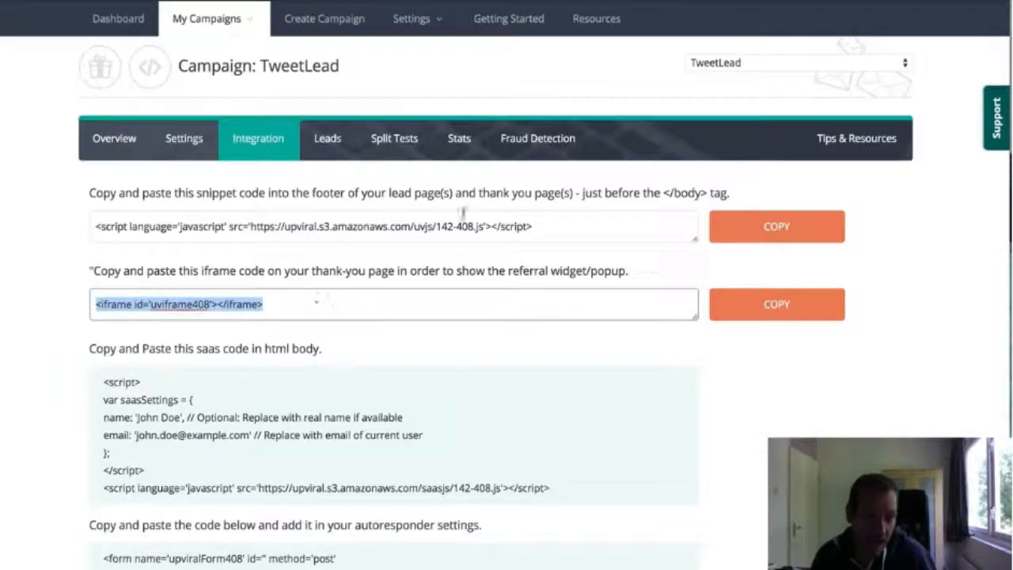
left_click(584, 228)
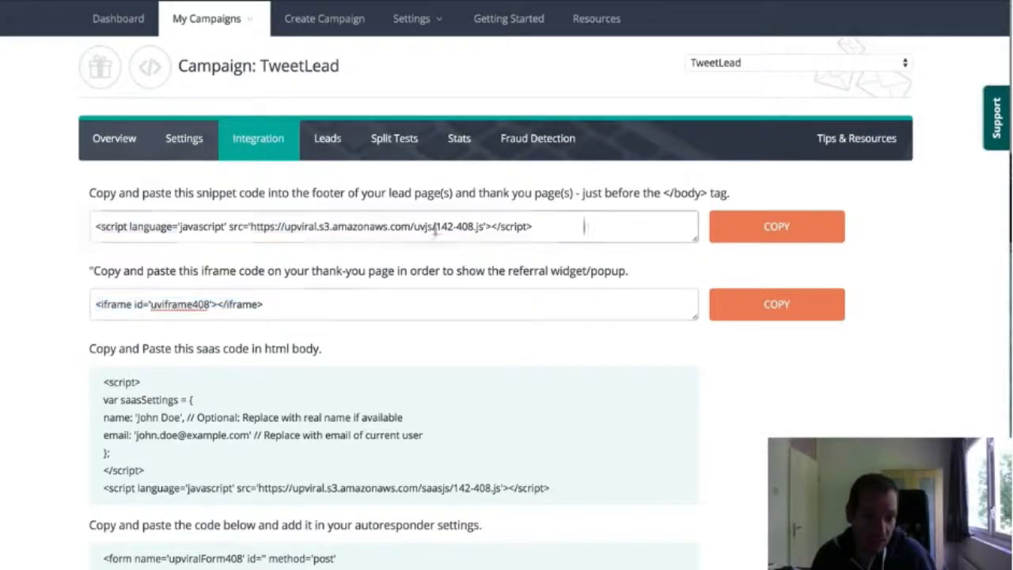
left_click_drag(584, 227, 31, 220)
Examine the HTML form code meant for the autoresponder settings, highlighting it from the opening form tag onward
scroll(260, 409, "down", 5)
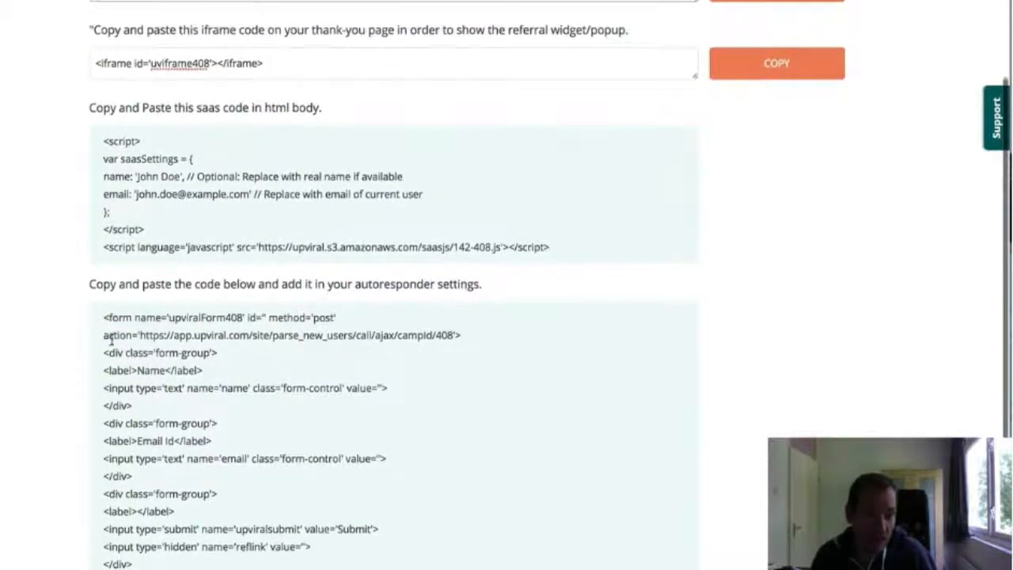
left_click_drag(103, 316, 158, 565)
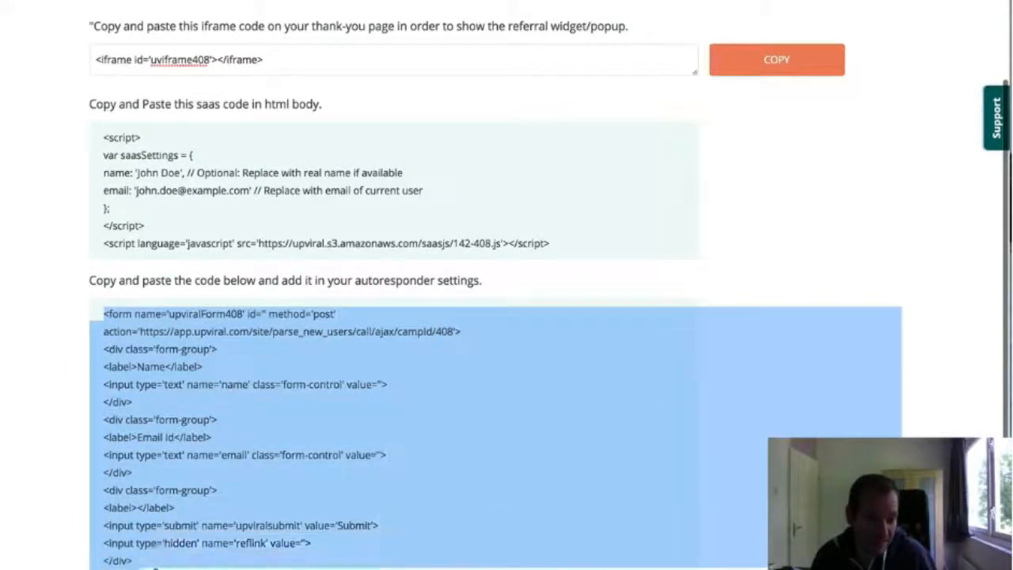
left_click(209, 514)
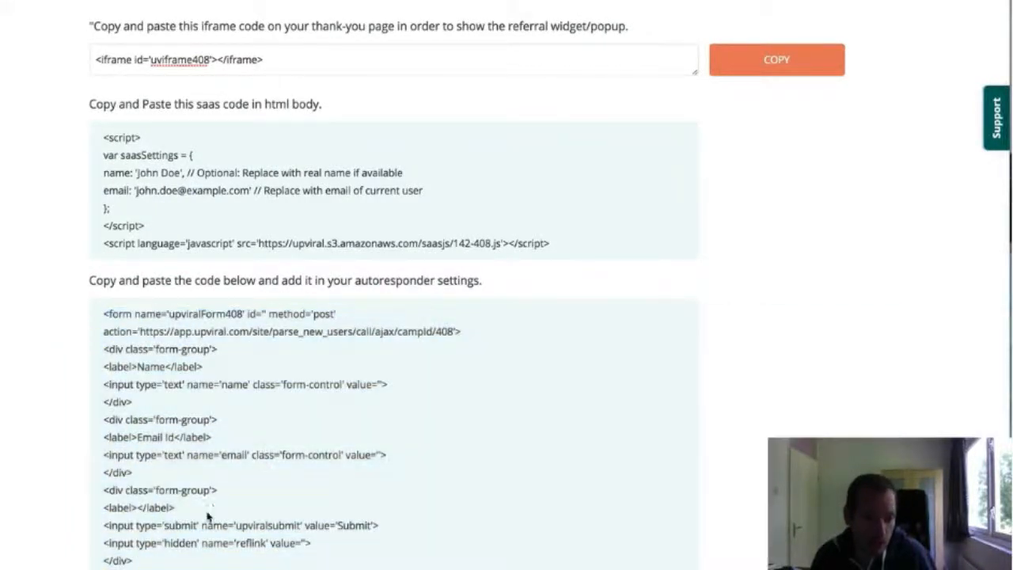
scroll(377, 296, "down", 2)
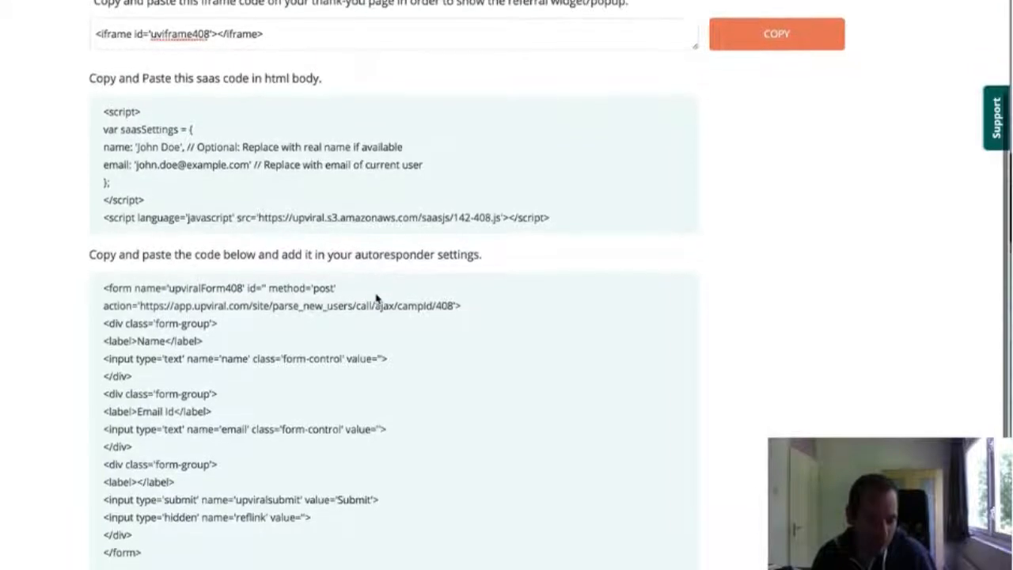
left_click_drag(105, 221, 146, 492)
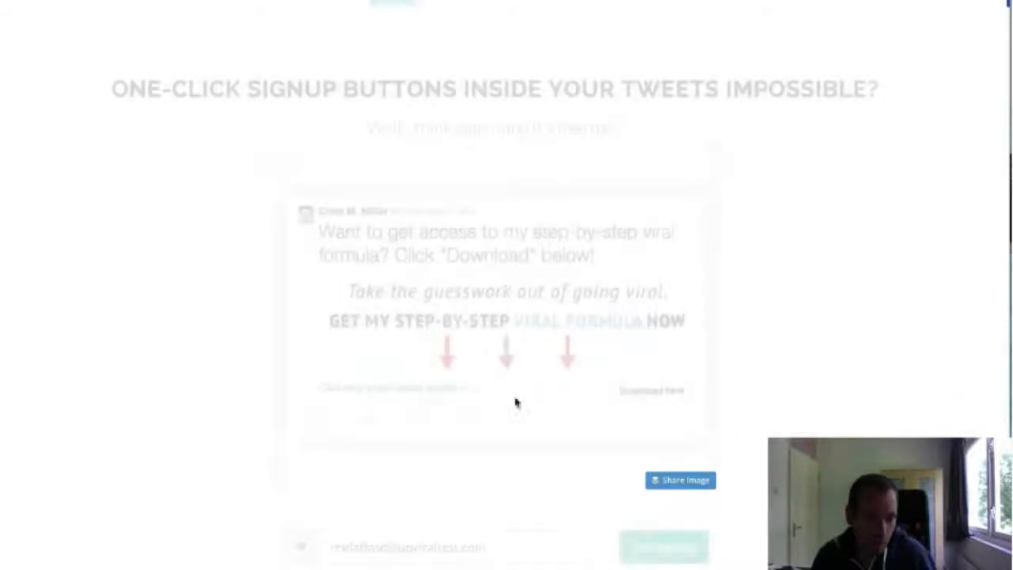
Revisit the TweetLead landing page and copy the campaign's footer script snippet from UpViral
scroll(448, 495, "down", 1)
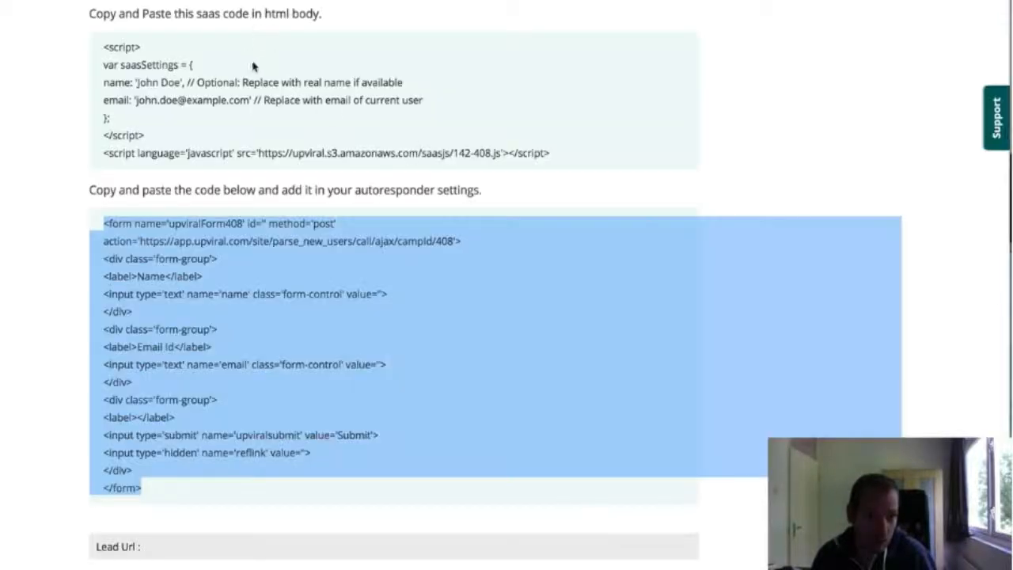
scroll(552, 224, "up", 5)
left_click_drag(551, 224, 85, 197)
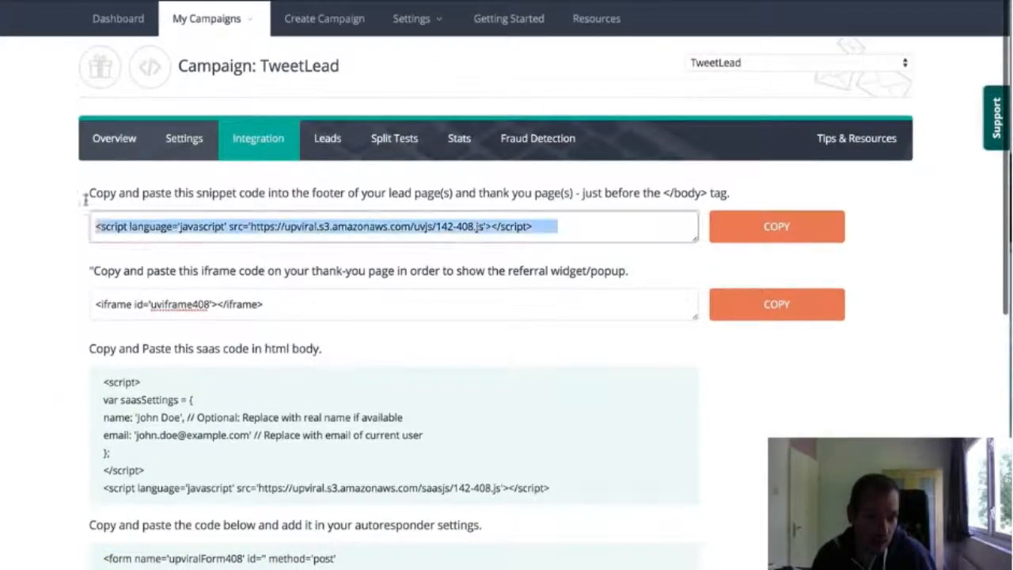
left_click(803, 236)
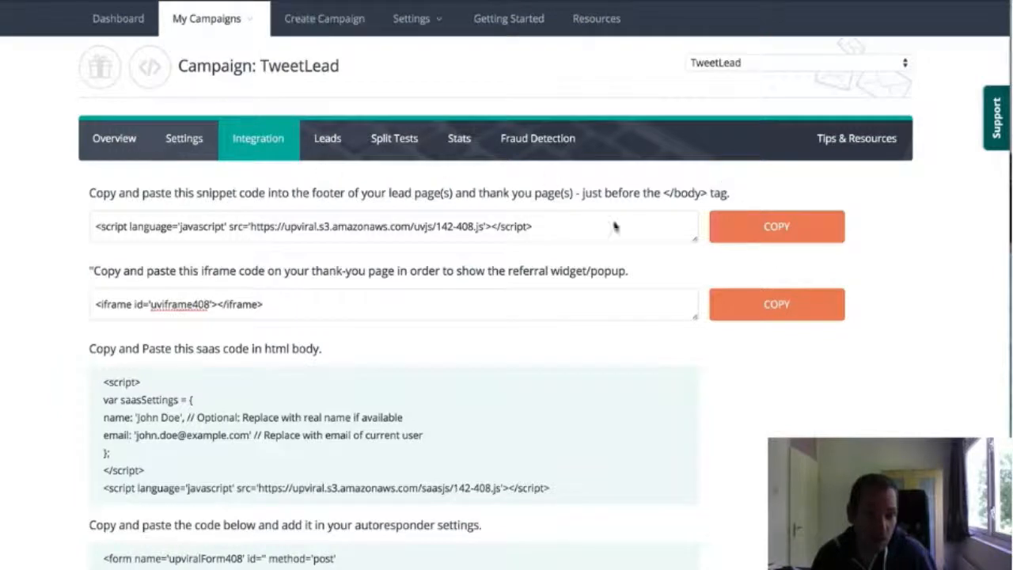
Create a new campaign named "Test Campaign"
left_click(297, 27)
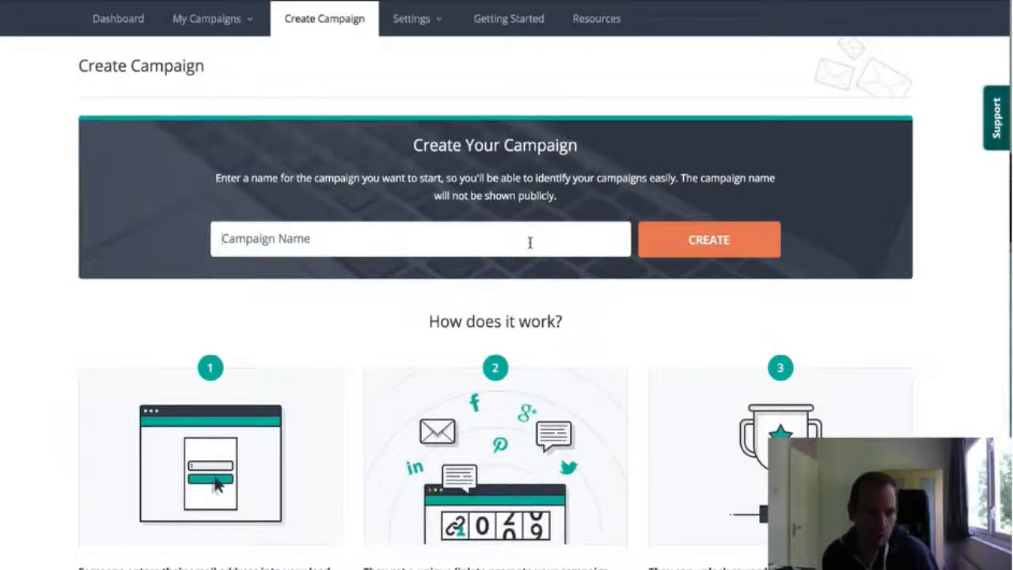
type("d")
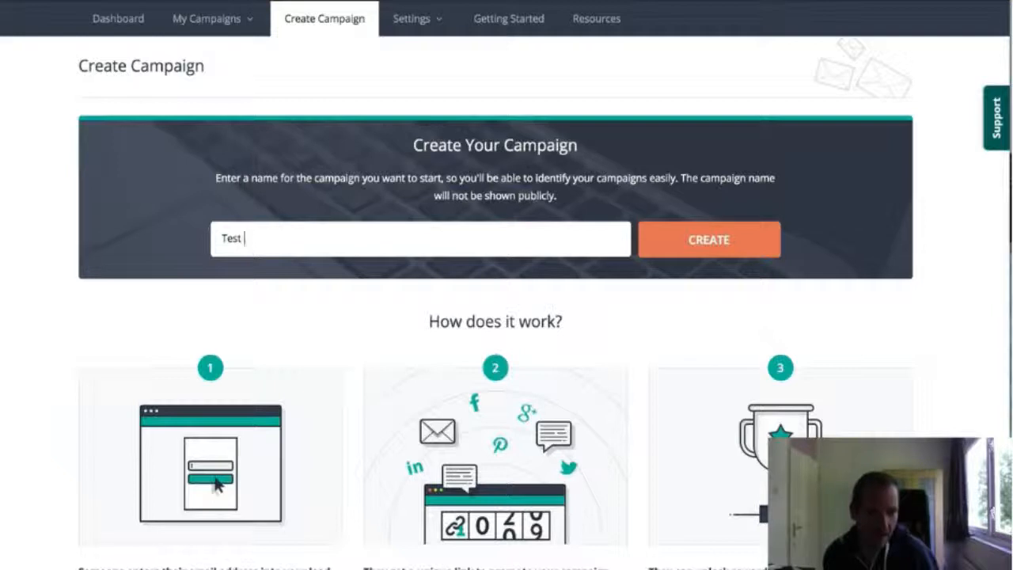
type("est Campaign")
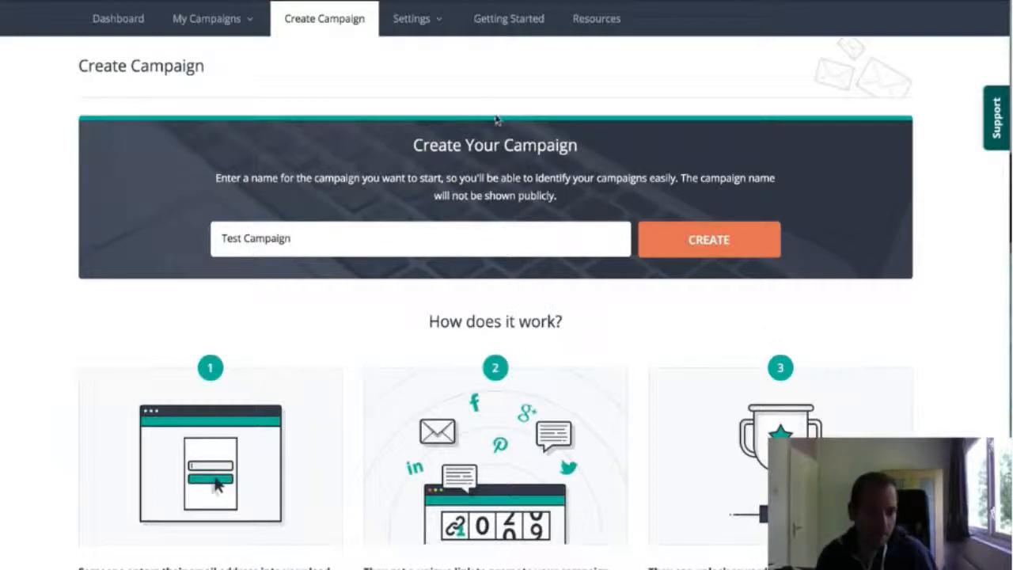
left_click(700, 247)
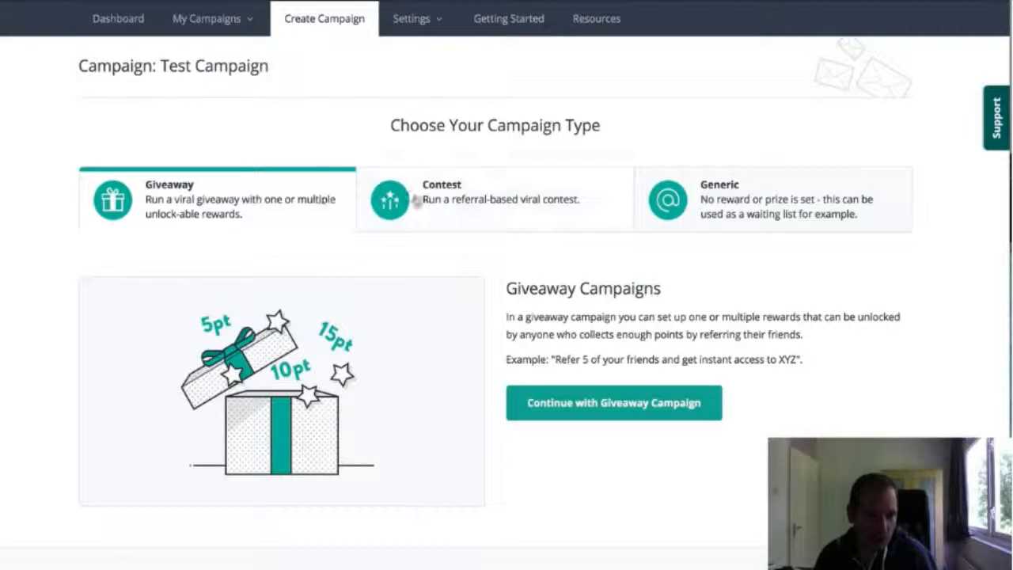
Review the Contest and Generic campaign types and return to the Giveaway type for Test Campaign
left_click(508, 201)
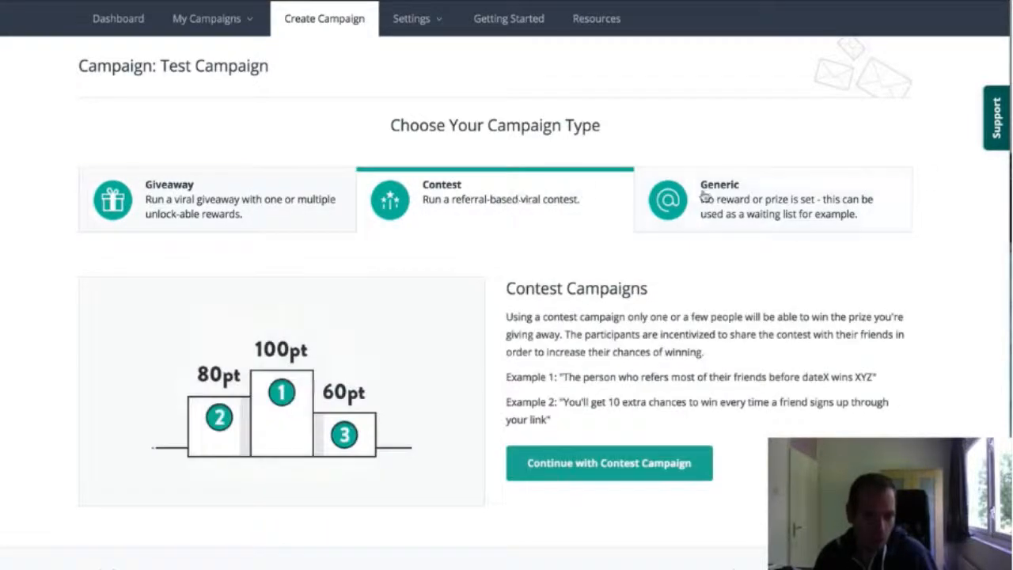
left_click(732, 190)
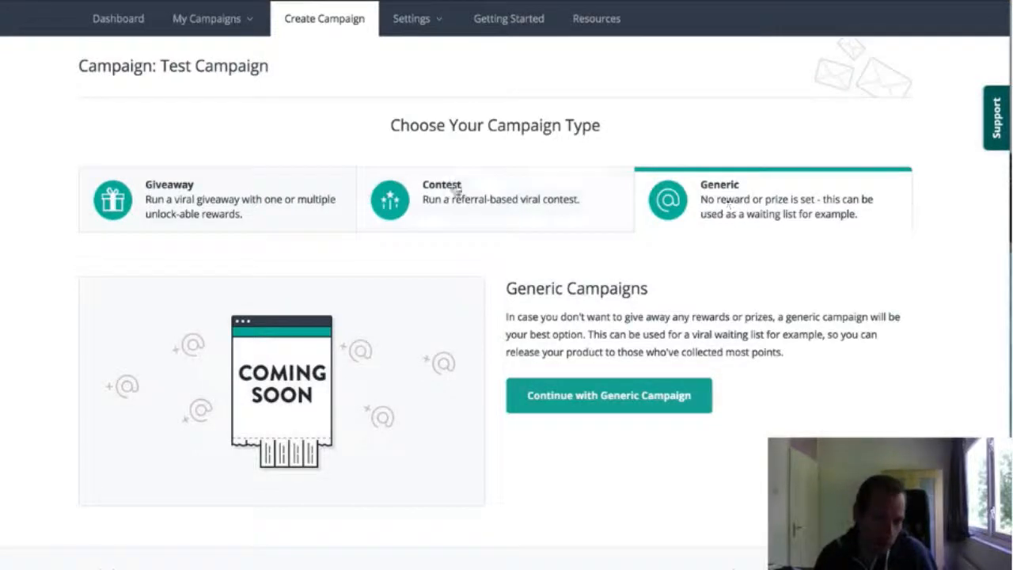
left_click(221, 186)
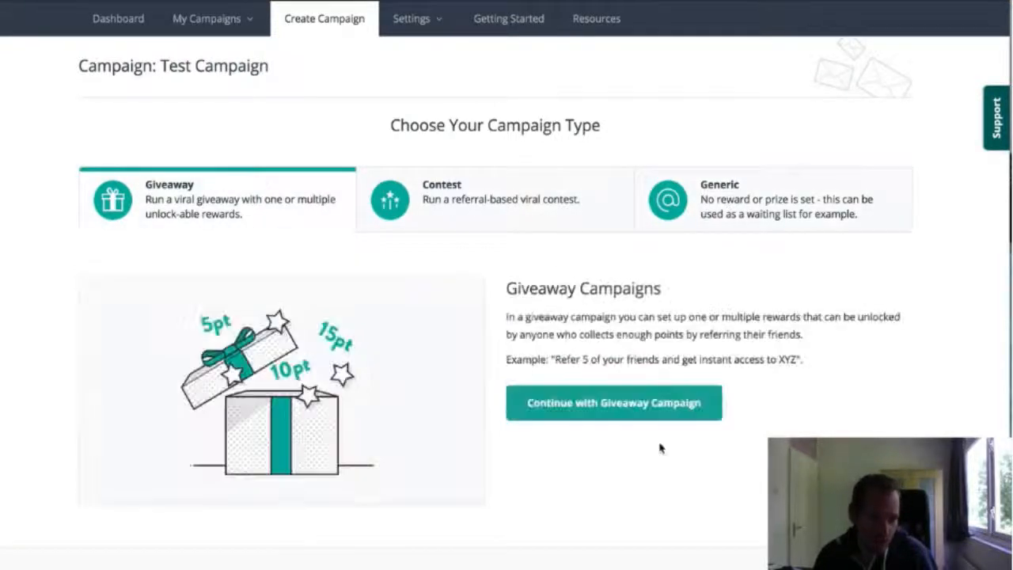
Continue Test Campaign as a Giveaway and choose to run the whole campaign on UpViral
left_click(629, 404)
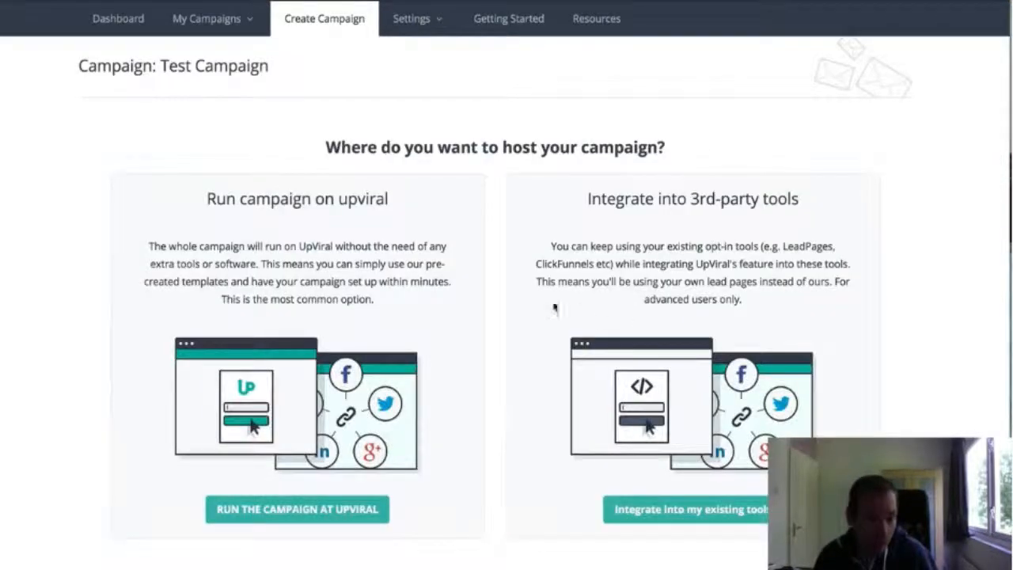
left_click_drag(204, 199, 391, 198)
left_click(456, 215)
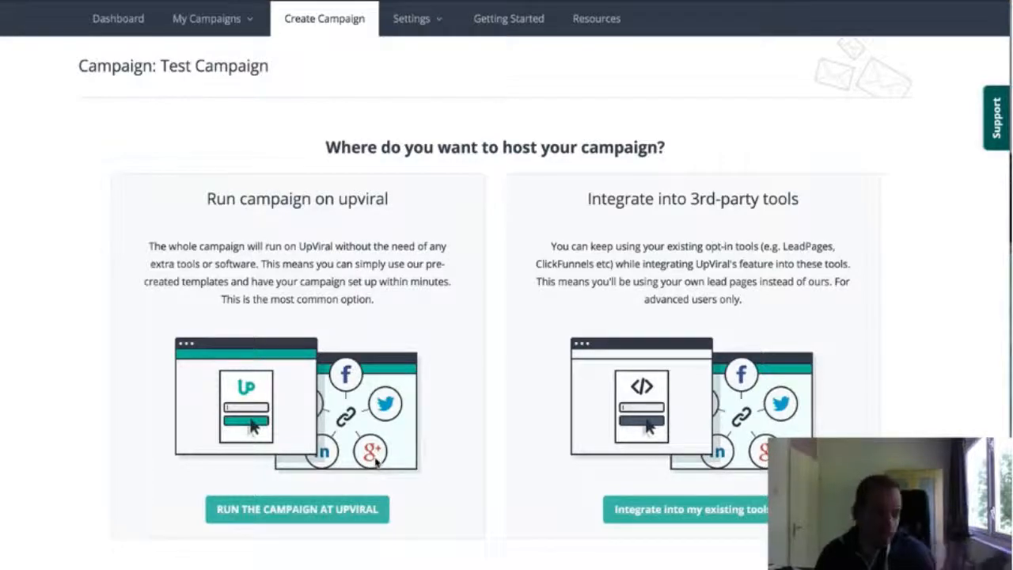
left_click(250, 511)
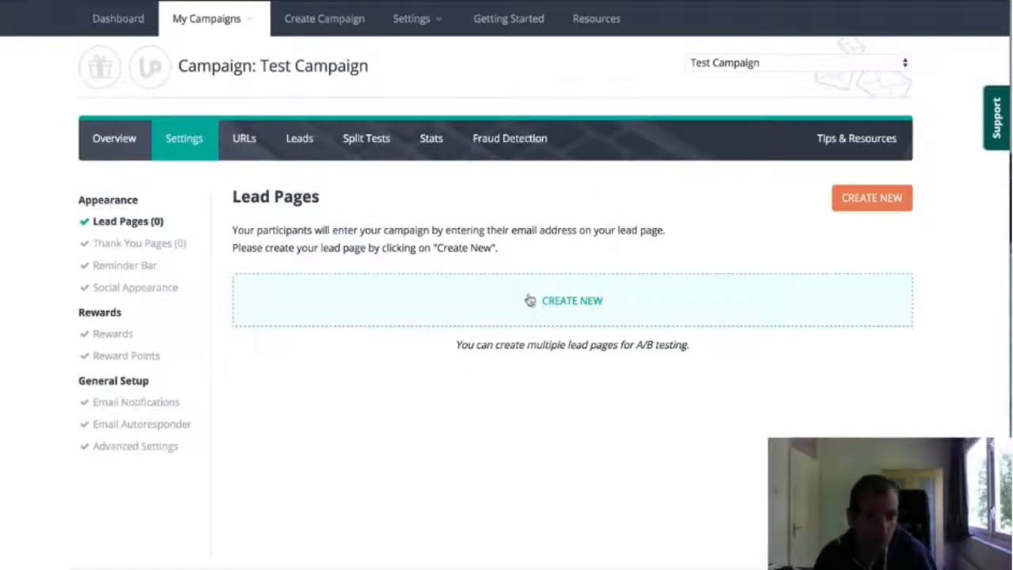
Create a lead page titled "Test" using the first template, with the woman in the background and the sign-up box
left_click(383, 315)
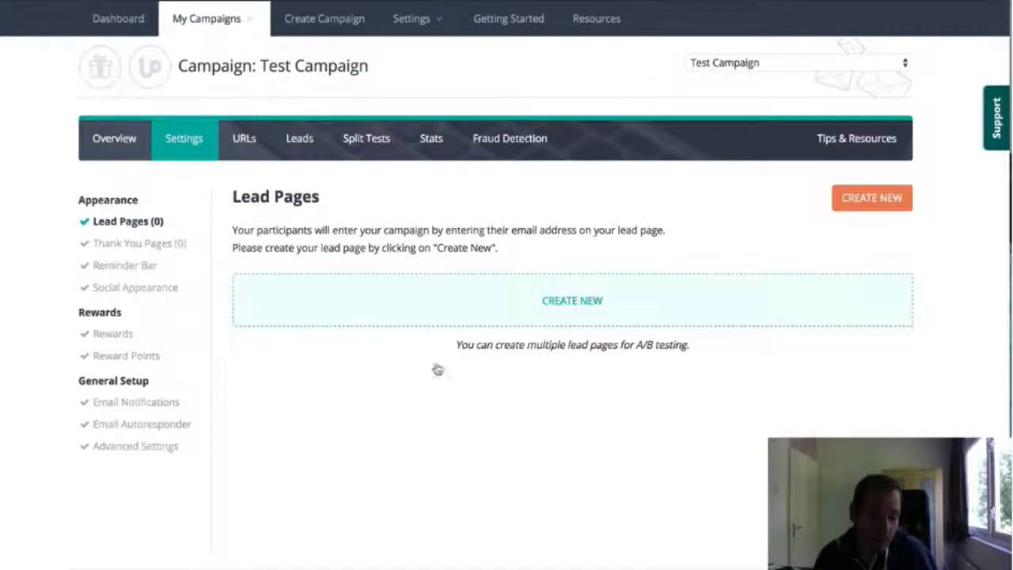
left_click(380, 273)
type("Test")
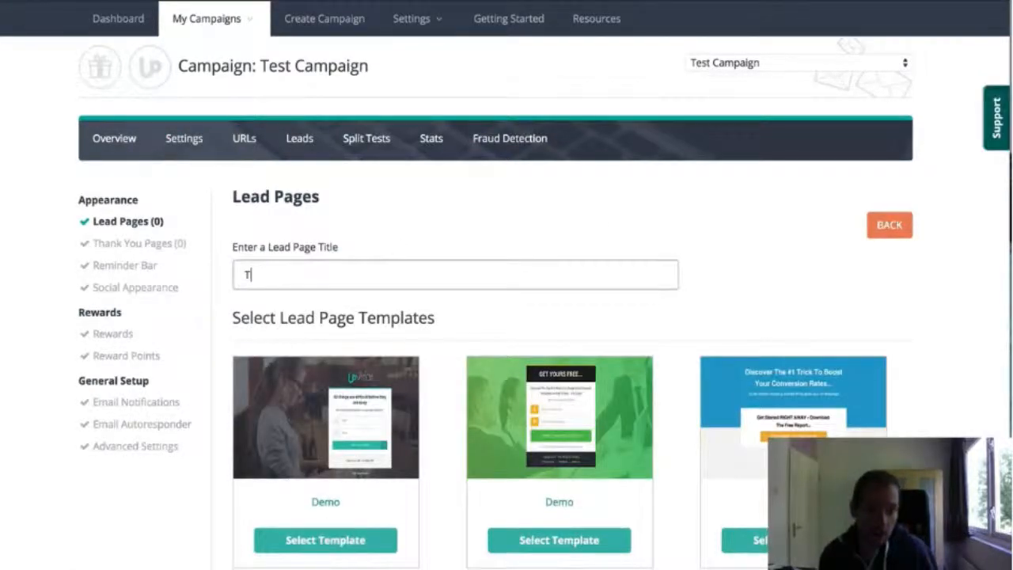
scroll(500, 232, "down", 3)
scroll(500, 233, "down", 5)
scroll(528, 319, "up", 3)
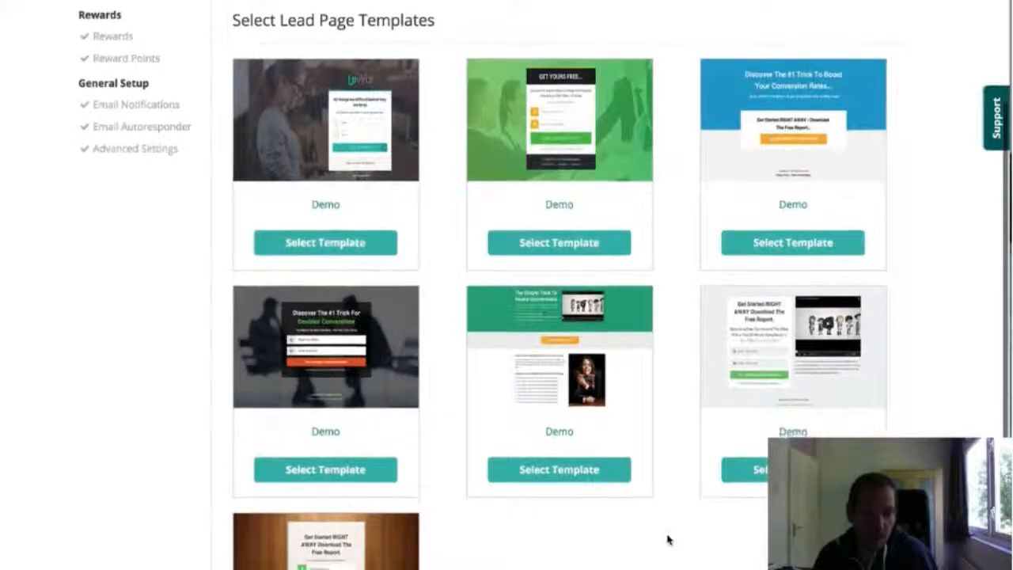
scroll(379, 334, "up", 2)
left_click(335, 357)
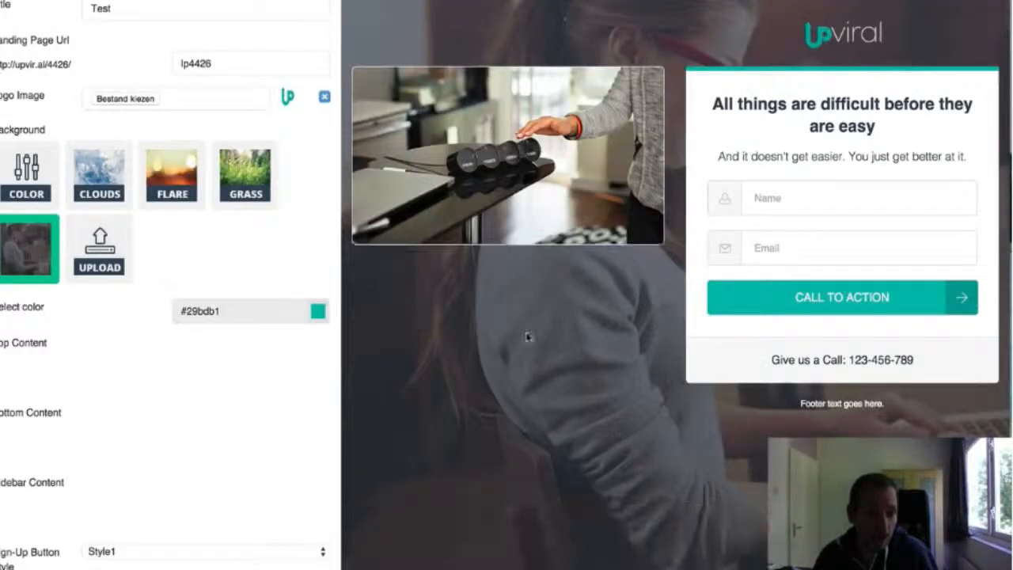
Replace "easy" in the lead page's headline with "aaasdfsaafdsfadsaadsffdas" and save the page
scroll(237, 380, "down", 2)
double_click(198, 400)
type("aaasdfsaafdsfads")
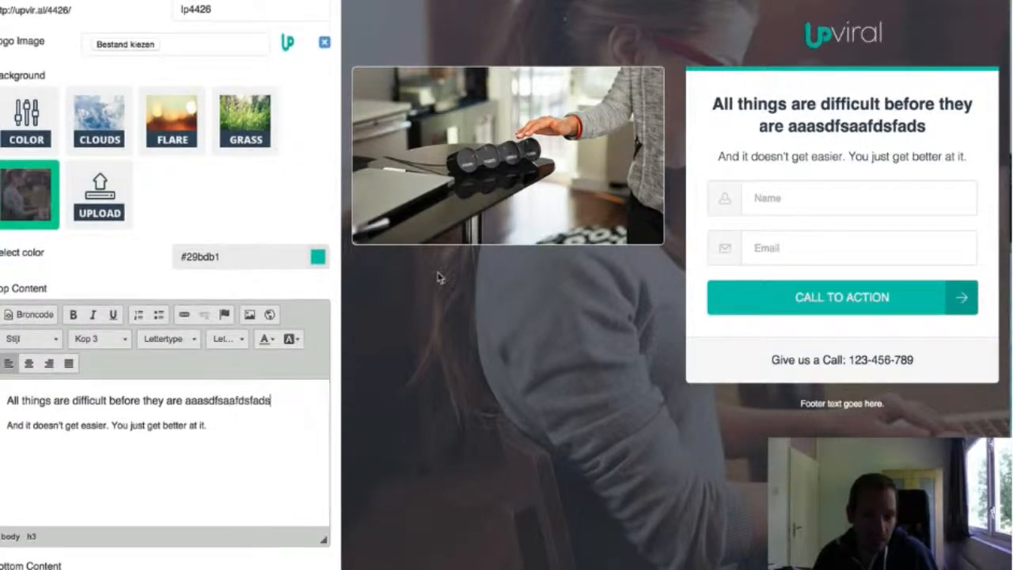
type("aadsffdas")
left_click_drag(183, 400, 7, 401)
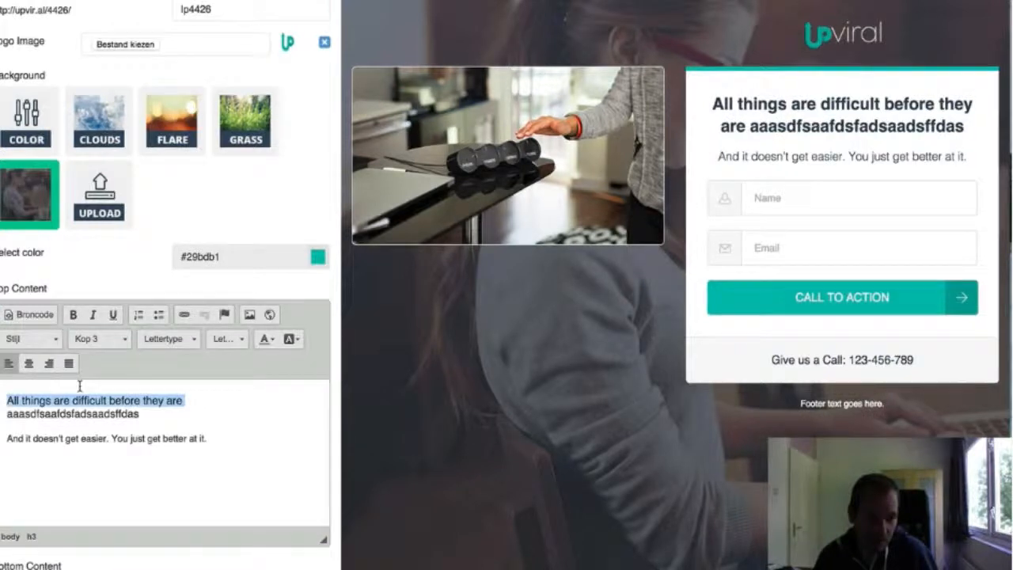
scroll(289, 334, "down", 6)
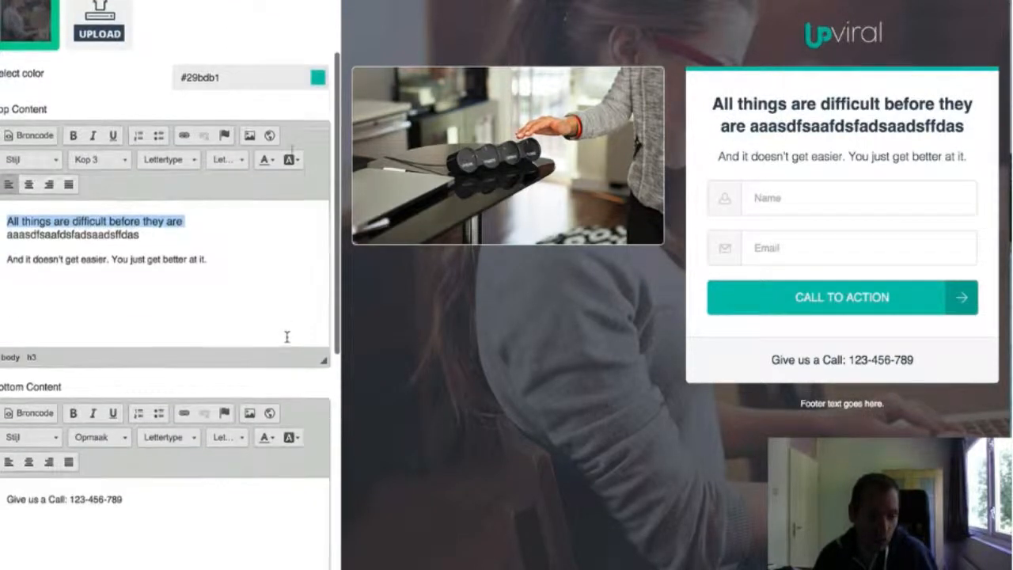
scroll(292, 333, "down", 4)
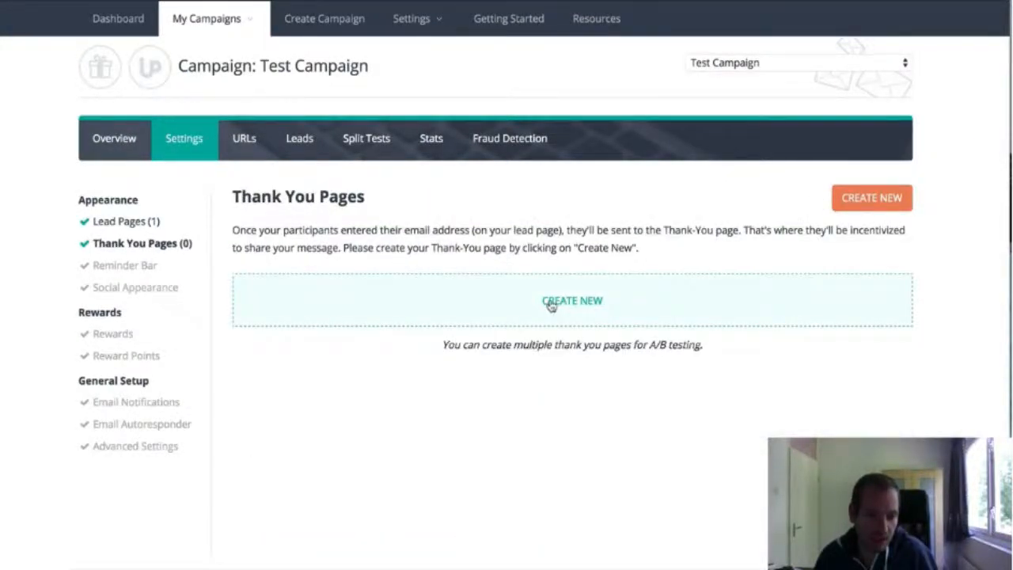
Create a thank-you page titled "test" using the fourth template, with the share buttons above the rewards progress bar
left_click(551, 304)
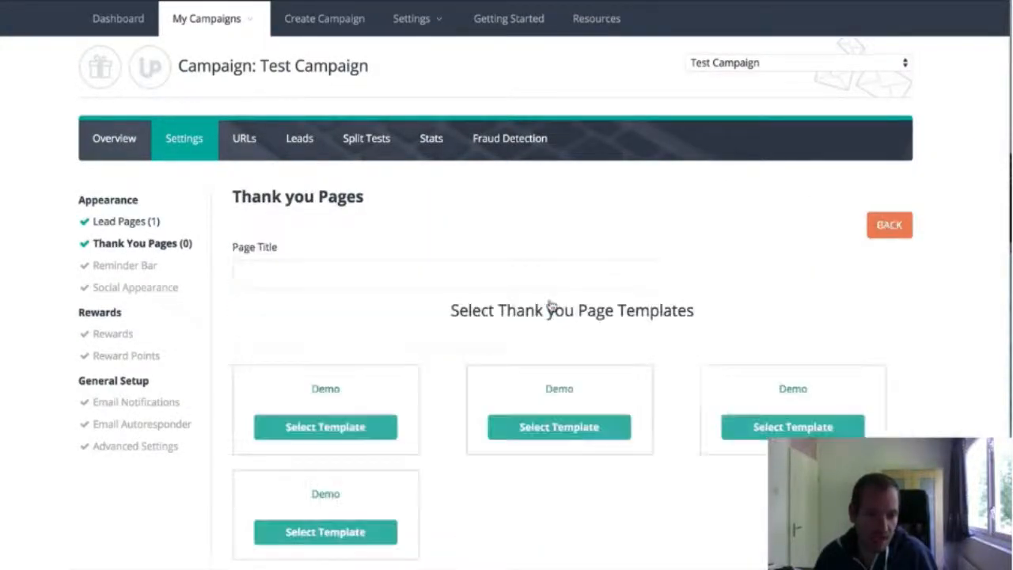
scroll(552, 306, "down", 2)
scroll(301, 418, "down", 1)
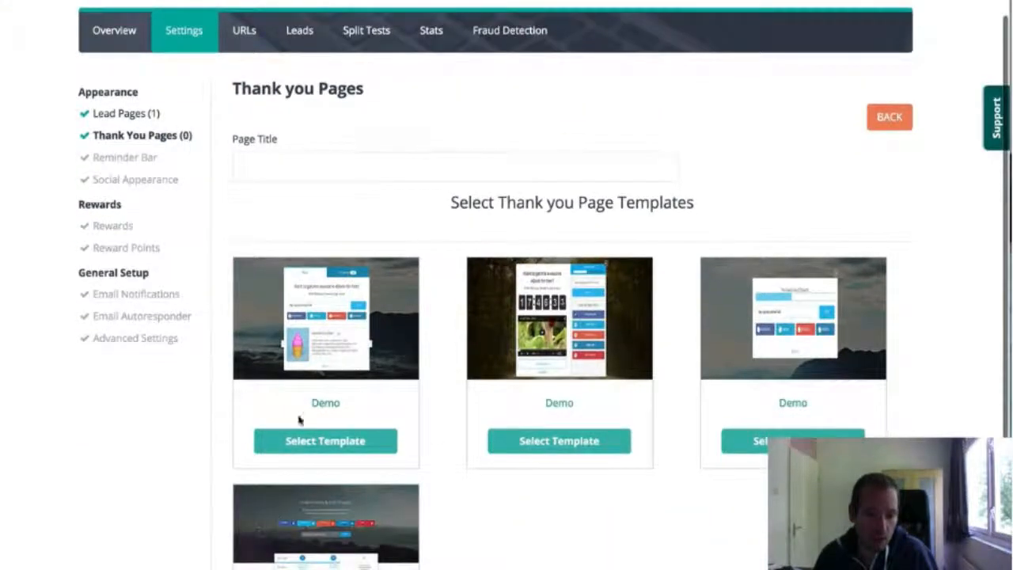
left_click(391, 154)
type("test")
scroll(595, 111, "down", 2)
scroll(355, 399, "down", 5)
left_click(356, 400)
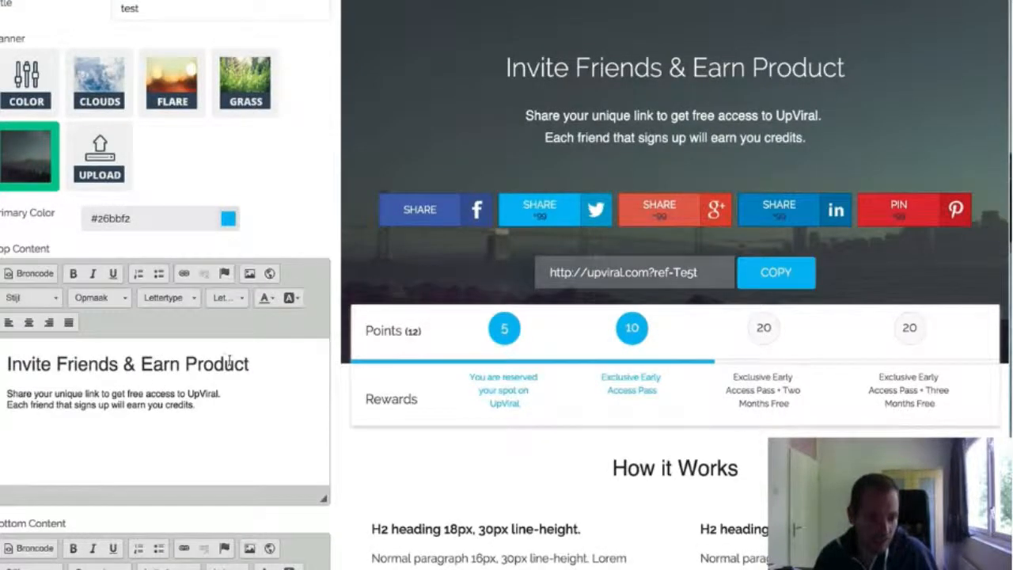
Replace "Product" in the thank-you page's headline with "asdfafsafsdafdsasdfafds" and save the page
double_click(217, 364)
type("asdfafsafsdafdsasdfafds")
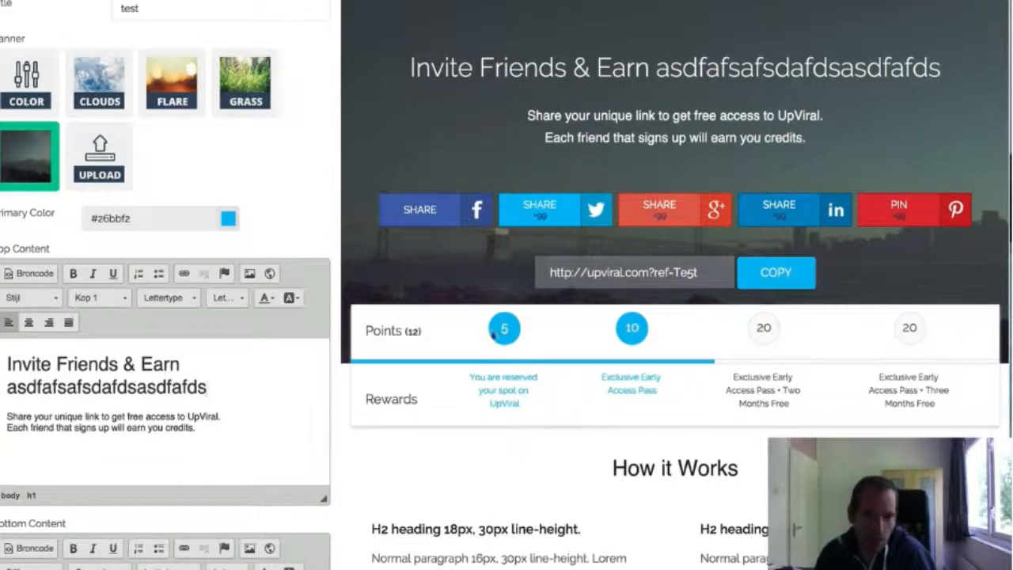
scroll(154, 409, "down", 5)
scroll(153, 409, "down", 5)
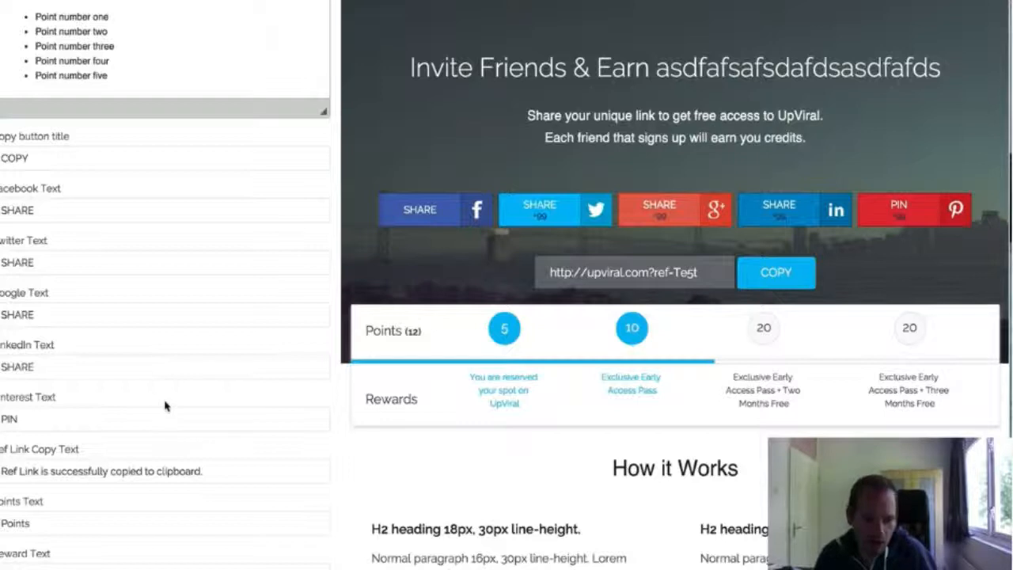
scroll(165, 406, "up", 10)
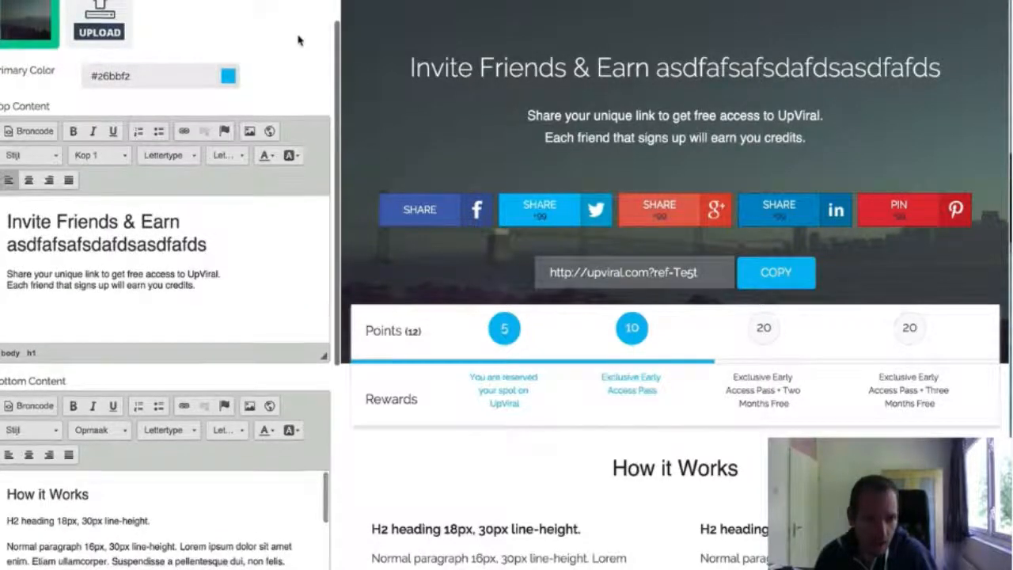
scroll(299, 40, "up", 3)
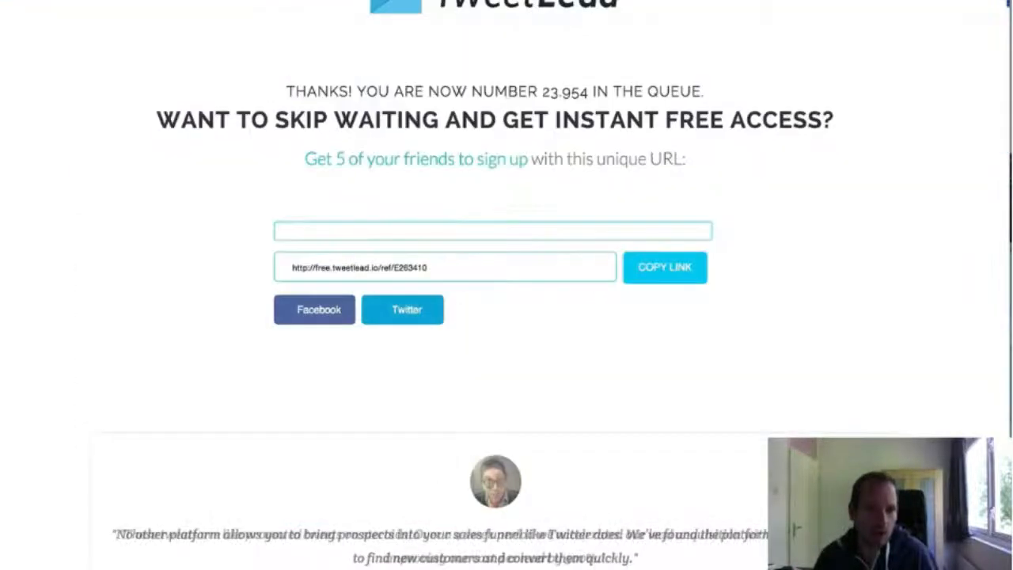
Review the TweetLead thank-you page and highlight its unique referral URL
scroll(636, 129, "up", 1)
scroll(635, 129, "down", 1)
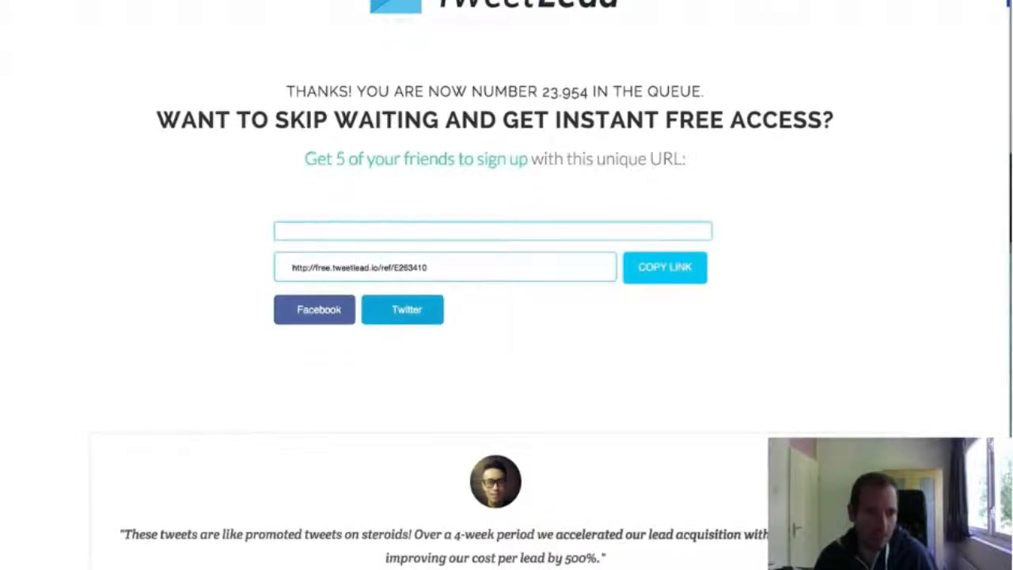
left_click_drag(441, 273, 279, 269)
left_click(465, 276)
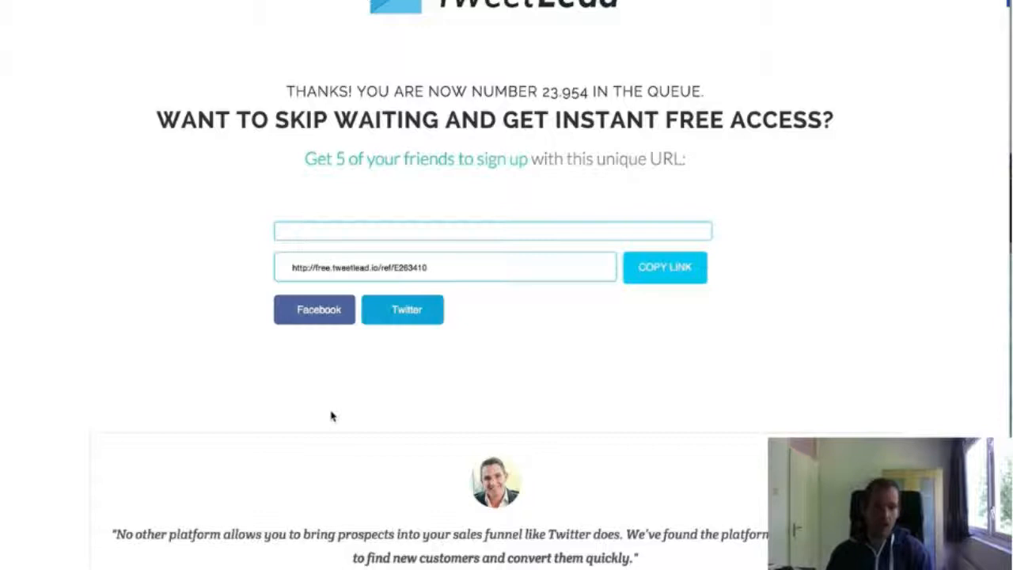
Return to UpViral, switch from Test Campaign to the TweetLead campaign, and open its statistics
key("ctrl+Tab")
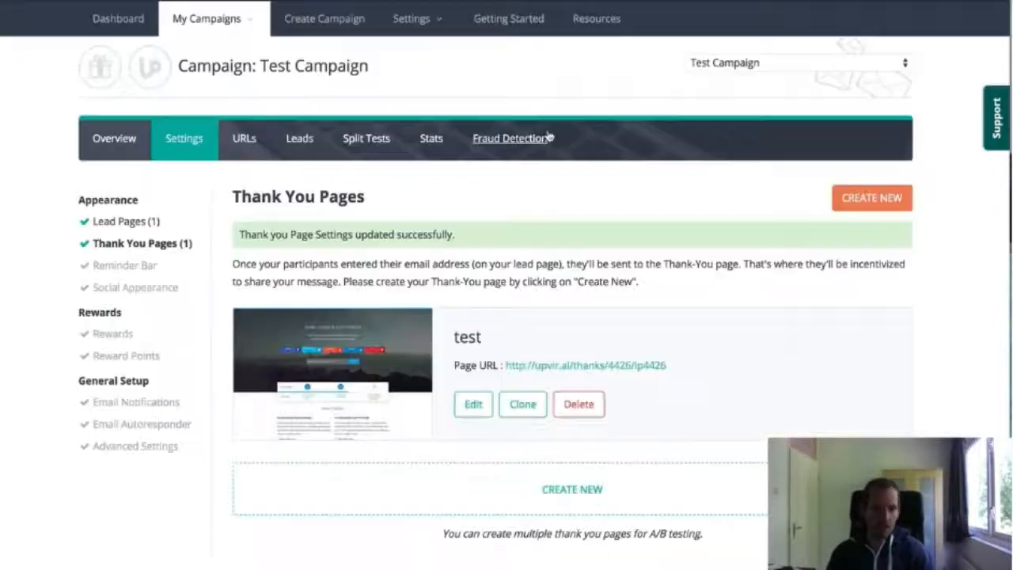
left_click(431, 139)
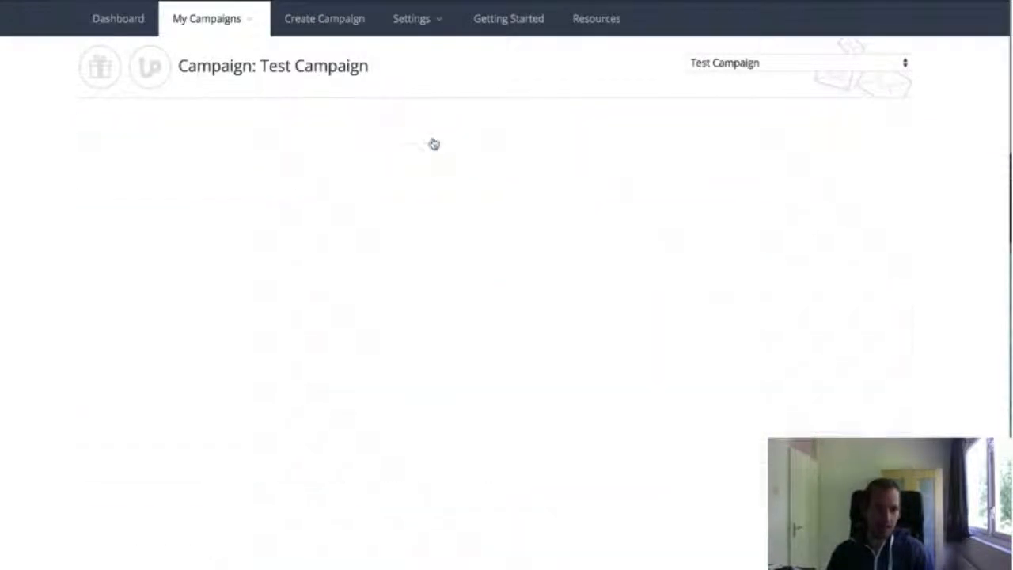
left_click(835, 58)
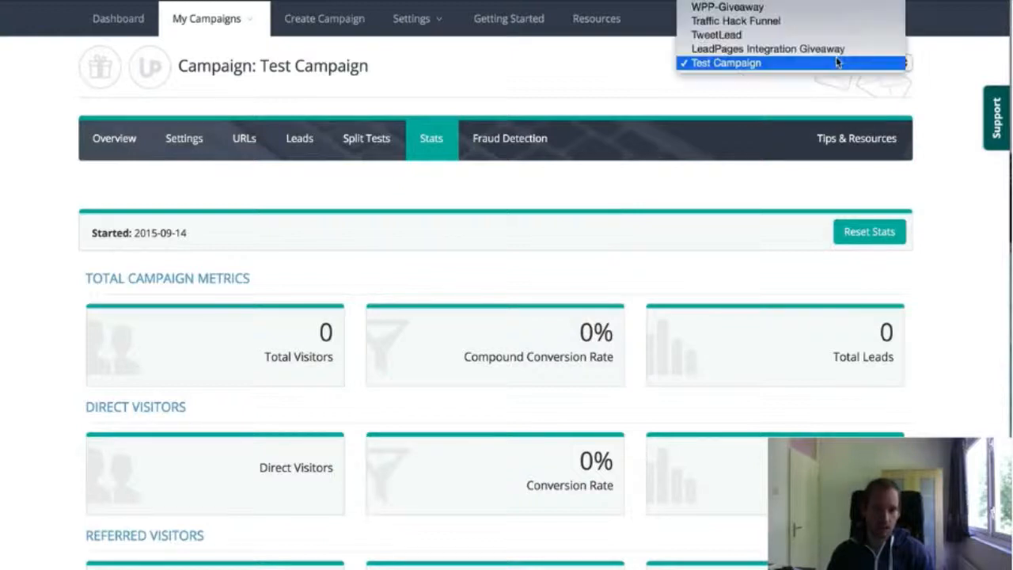
left_click(833, 37)
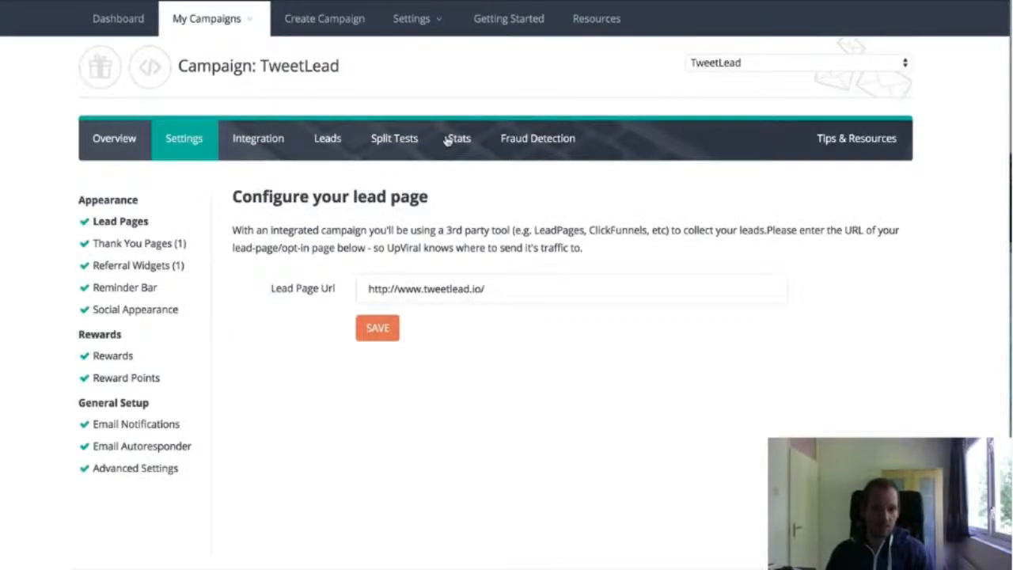
left_click(447, 141)
Examine the TweetLead statistics for total campaign metrics, direct visitors, referred visitors and sharing activity
scroll(446, 140, "down", 3)
left_click_drag(264, 214, 289, 220)
left_click(320, 218)
left_click(326, 216)
left_click(283, 222)
scroll(324, 225, "up", 3)
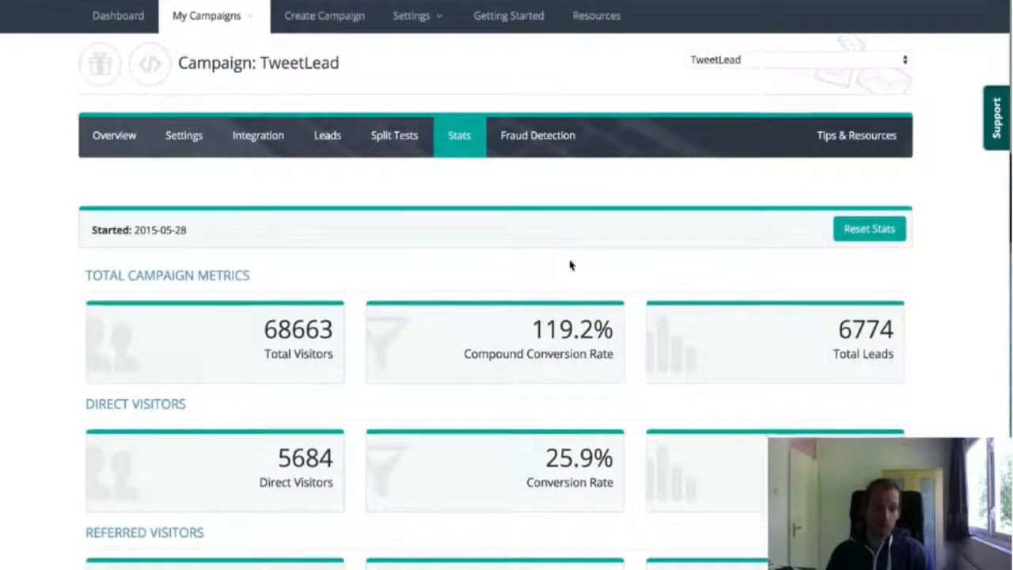
scroll(570, 265, "down", 3)
scroll(570, 262, "down", 1)
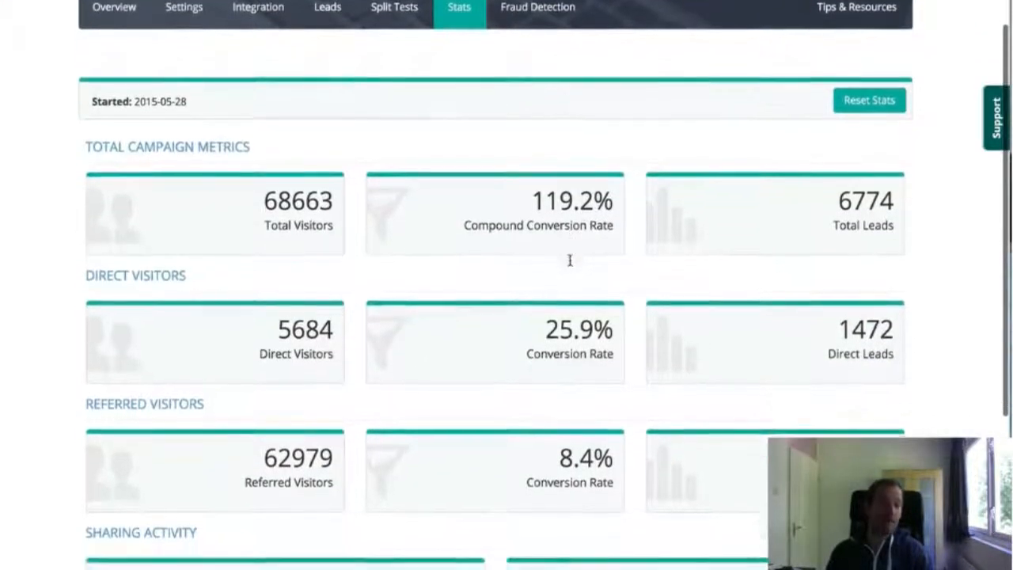
scroll(569, 267, "down", 1)
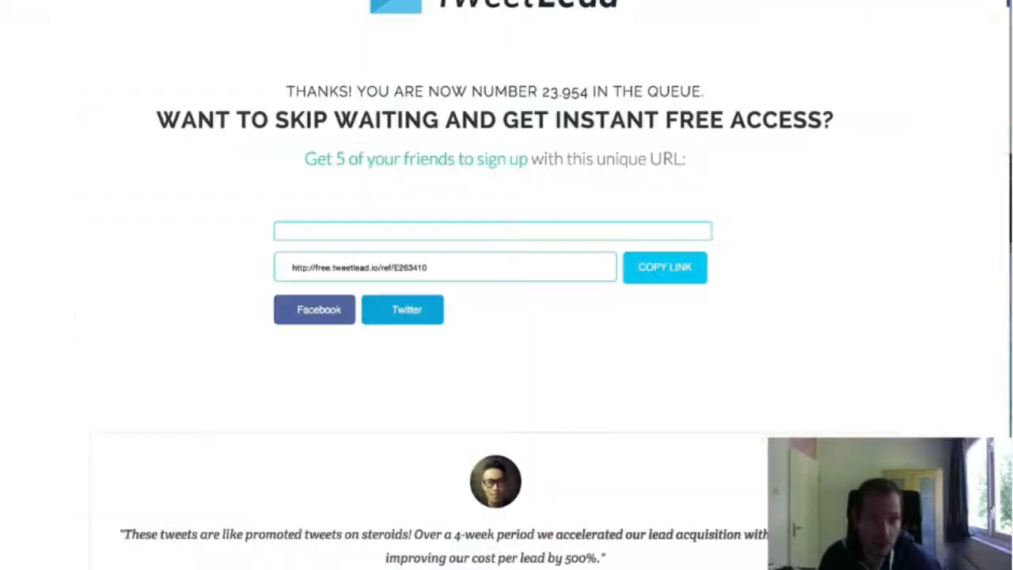
Revisit the TweetLead thank-you page and inspect the custom domain used in the referral link
left_click_drag(446, 267, 289, 265)
left_click(340, 266)
double_click(340, 267)
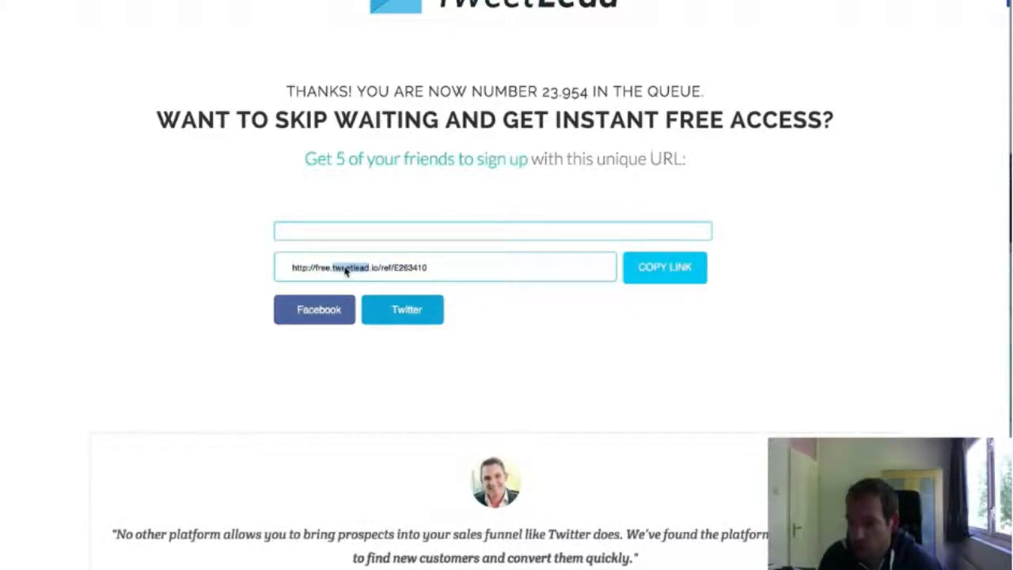
left_click(345, 271)
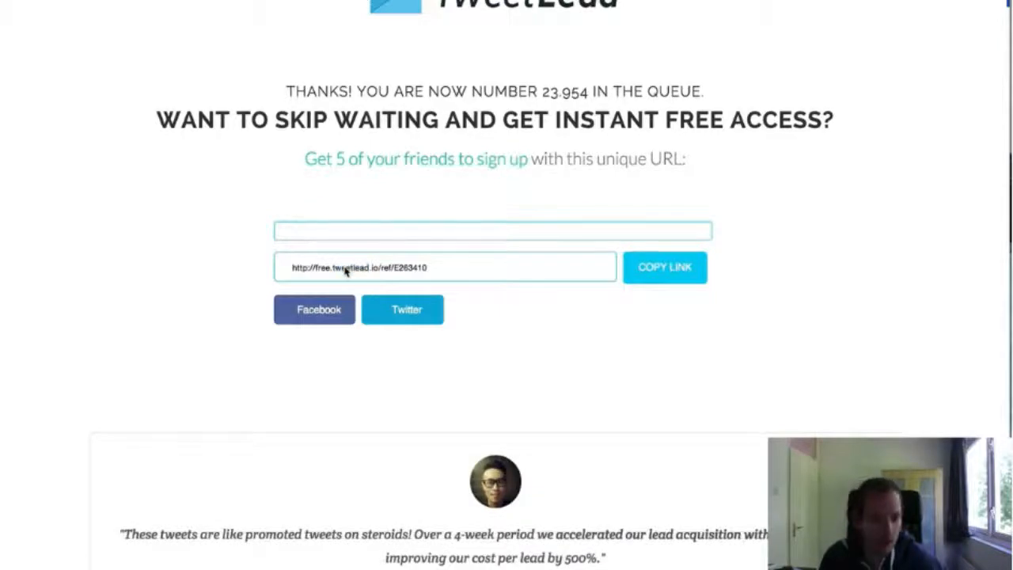
left_click_drag(459, 277, 380, 274)
left_click(311, 274)
left_click(378, 273)
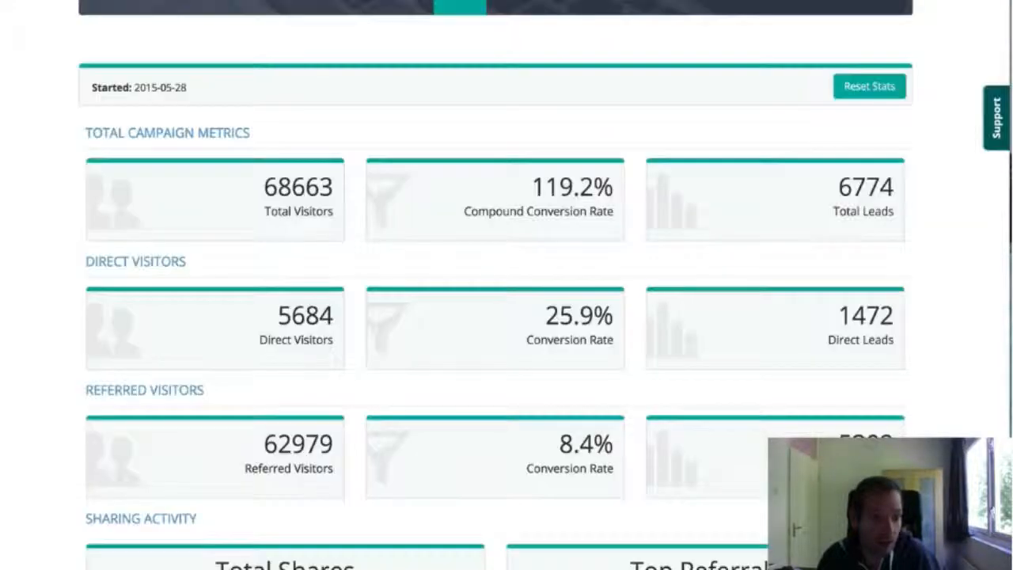
Open the Custom Domains settings in UpViral, view the form for adding a tracking domain, and cancel it
scroll(271, 106, "up", 3)
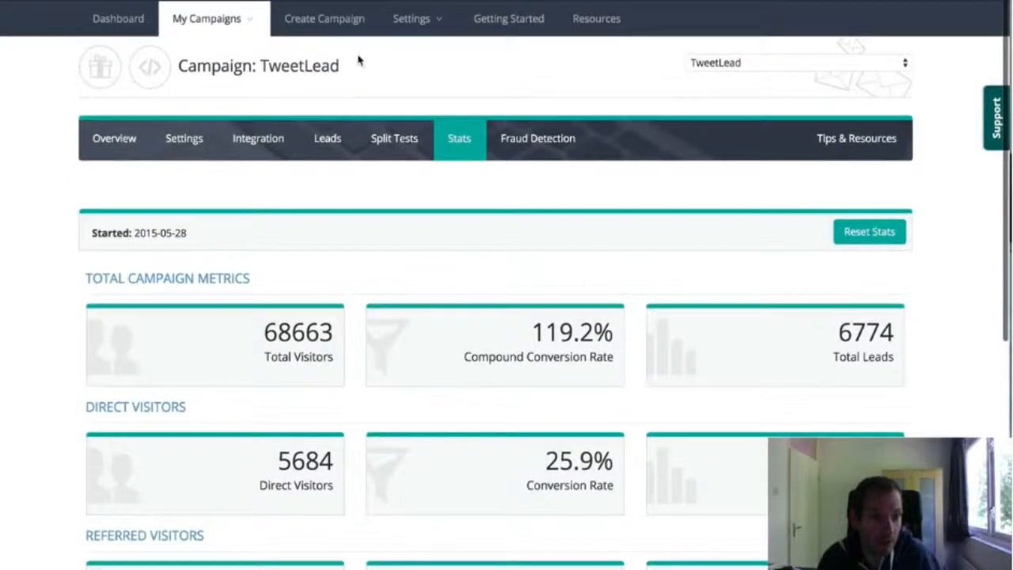
left_click(418, 32)
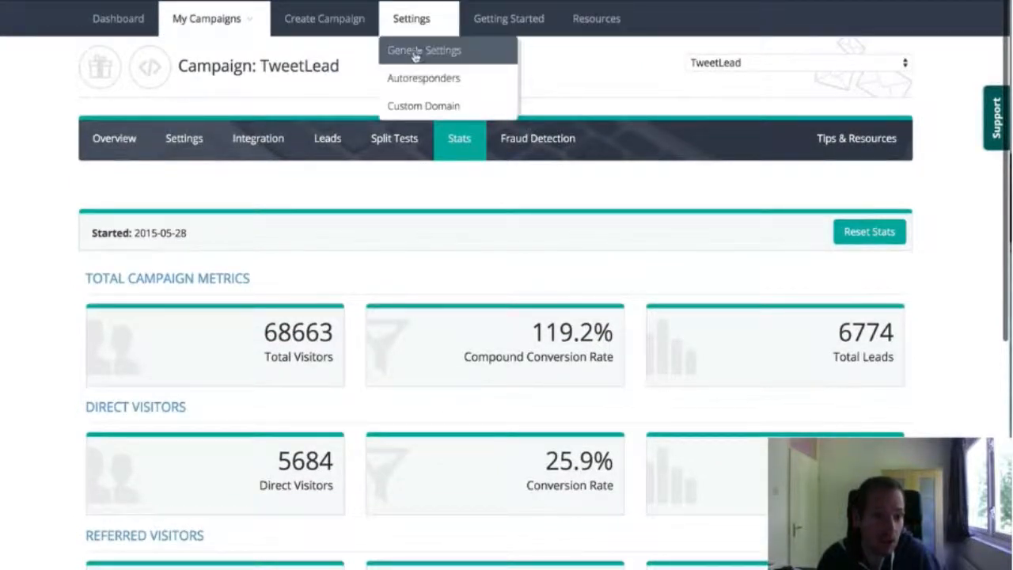
left_click(411, 104)
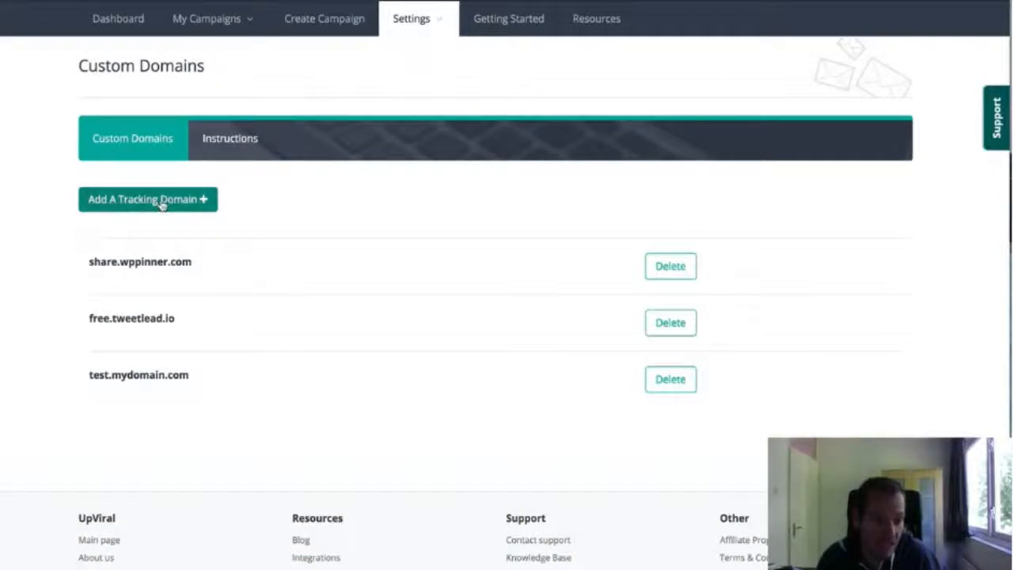
left_click(160, 201)
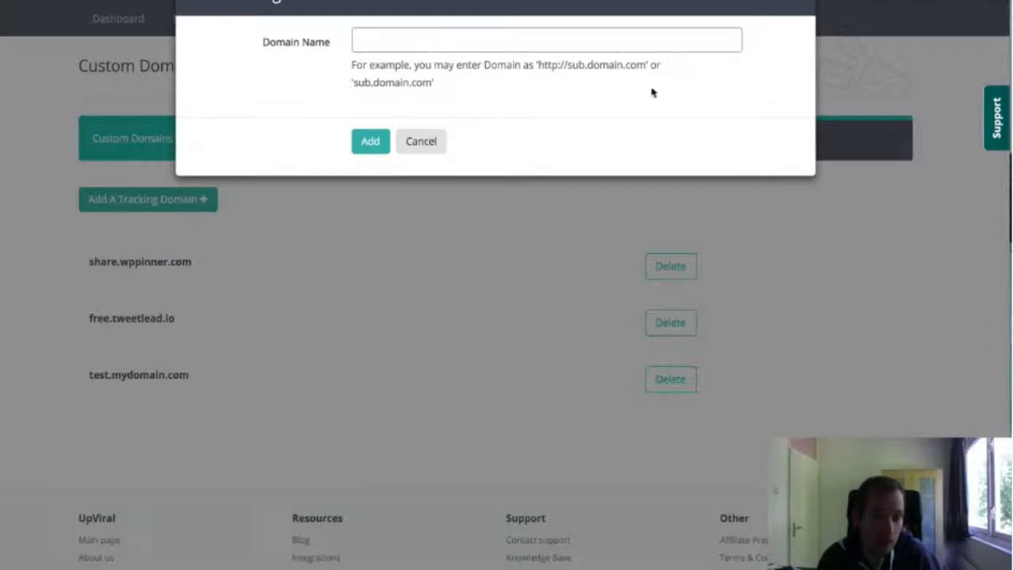
left_click(425, 140)
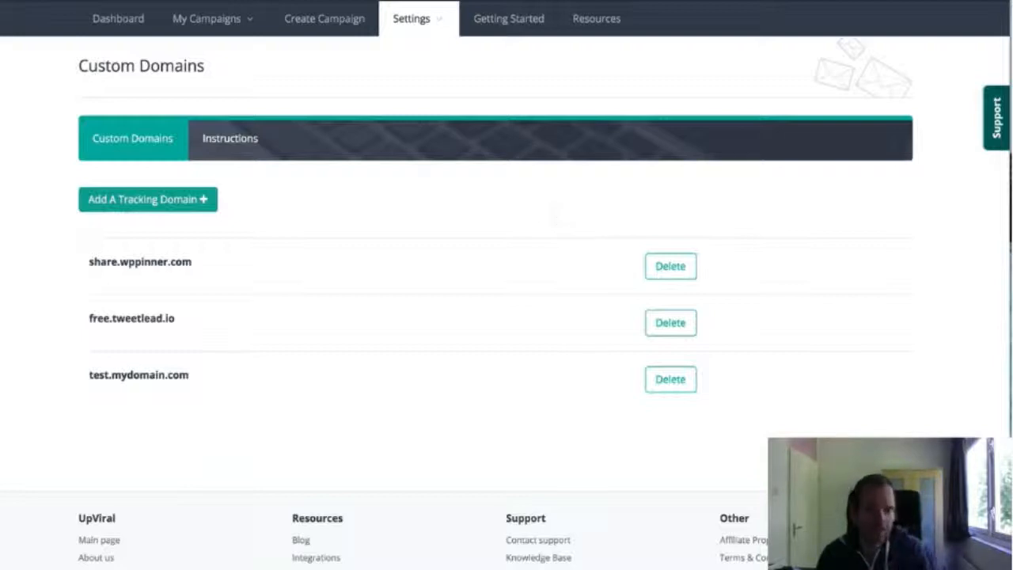
Go to Test Campaign's settings and open its existing thank-you page for editing
left_click(234, 29)
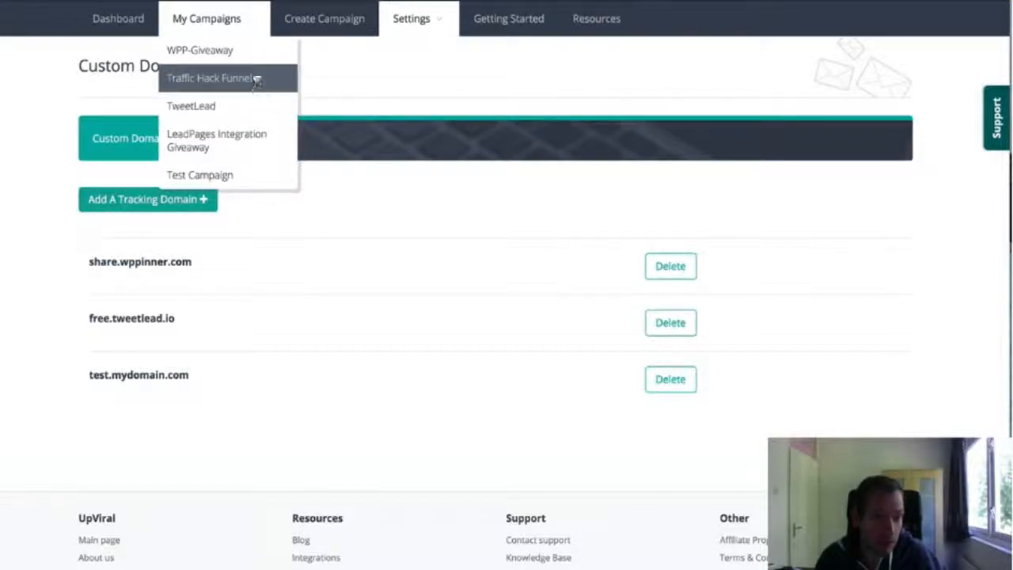
left_click(233, 179)
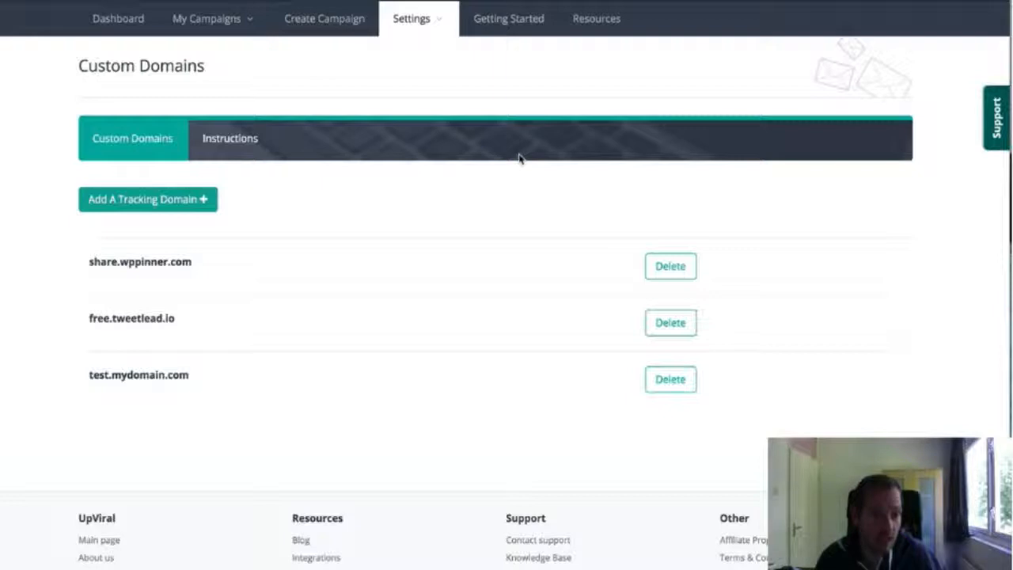
left_click(187, 144)
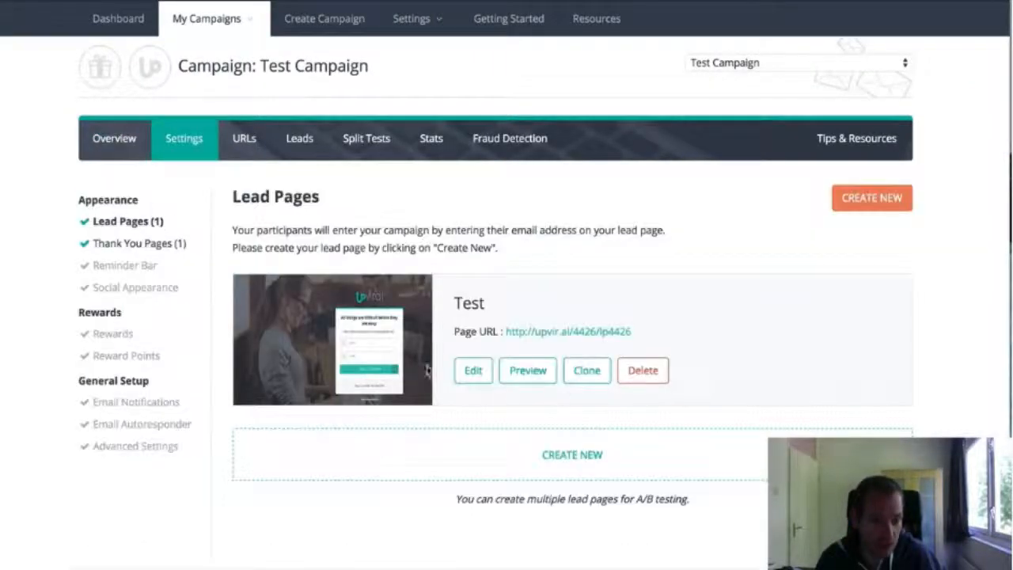
left_click(178, 246)
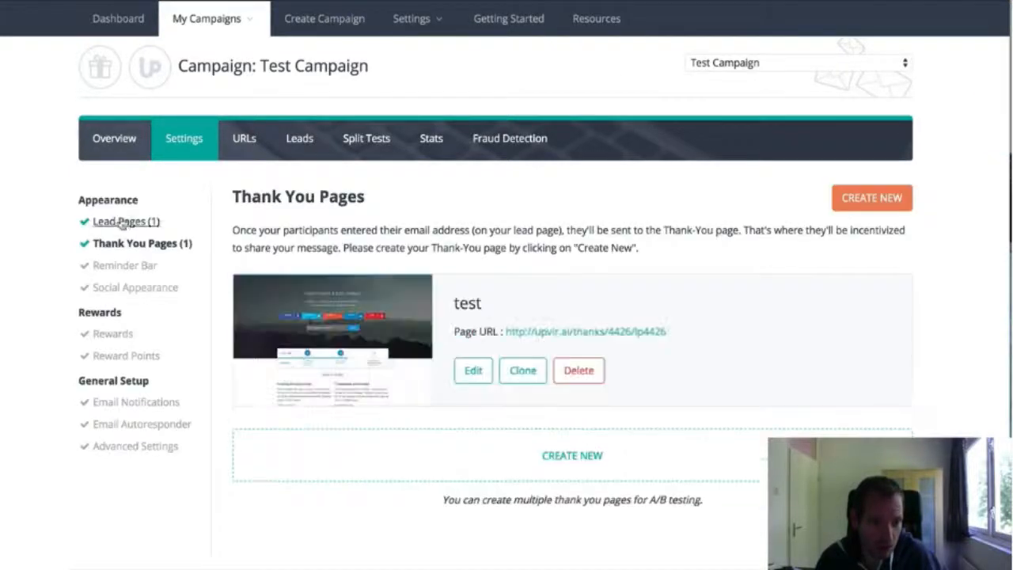
left_click(473, 370)
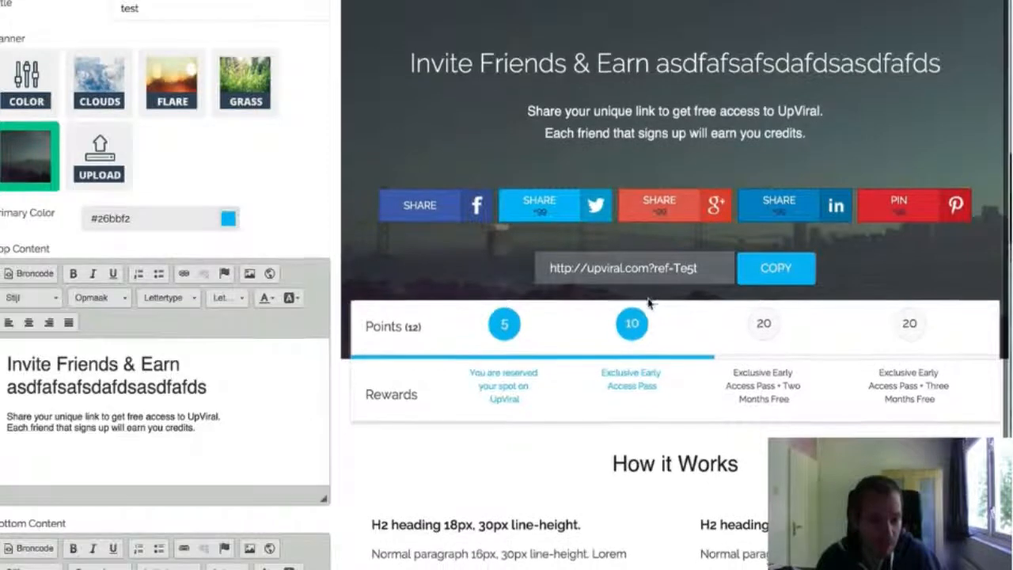
Set the thank-you page's copy button title to KOPY
scroll(680, 263, "down", 1)
scroll(186, 334, "down", 5)
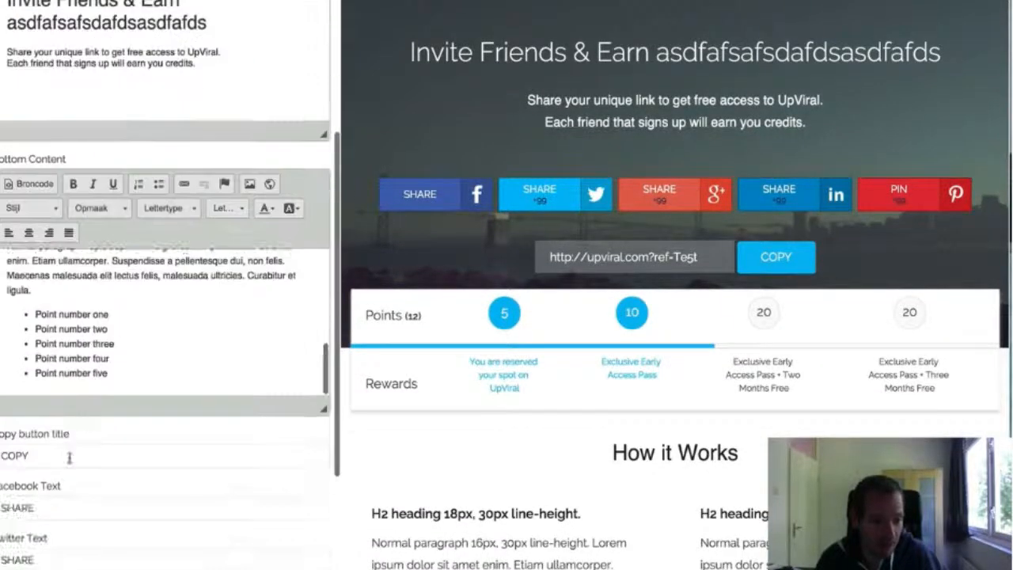
double_click(44, 456)
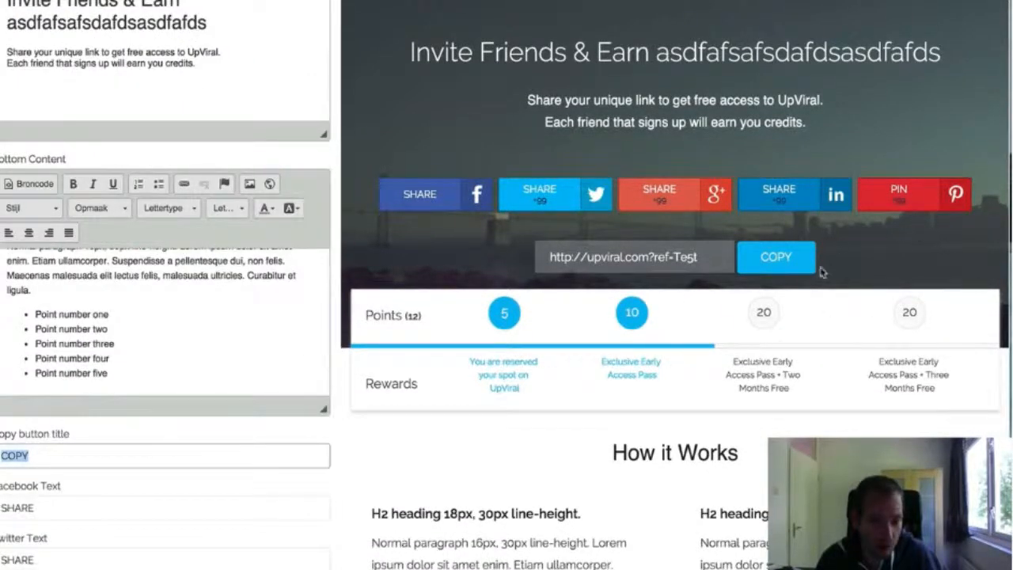
type("KOPY")
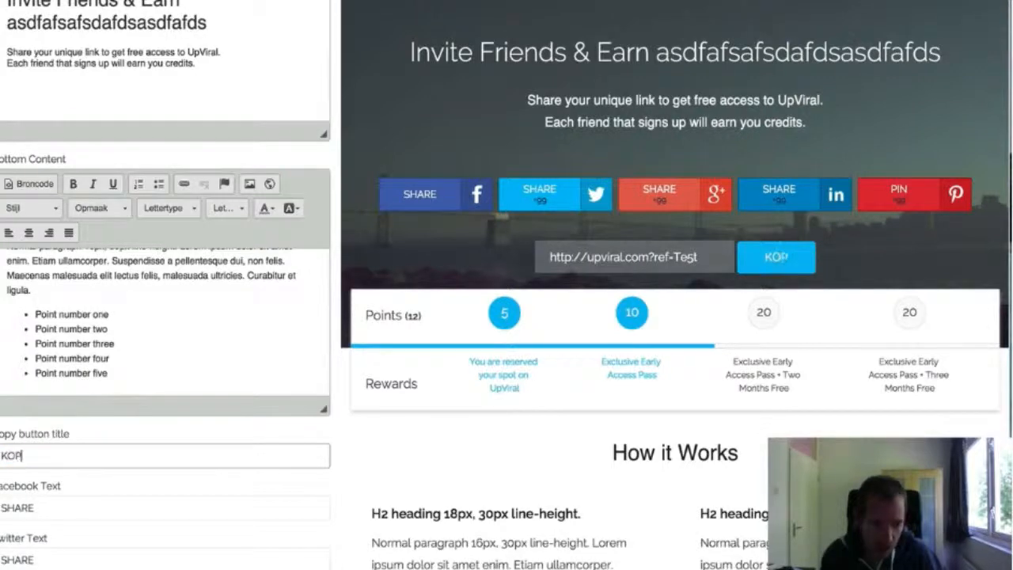
Set the Facebook share button text to DELEN, and select the confirmation message for copying the referral link
double_click(124, 506)
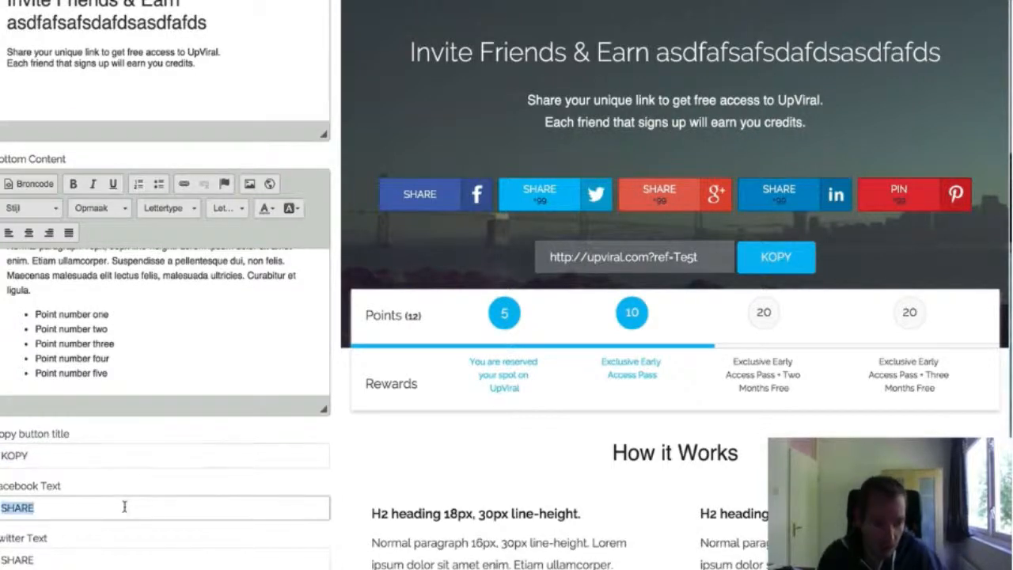
type("DELEn")
key("BackSpace")
type("N")
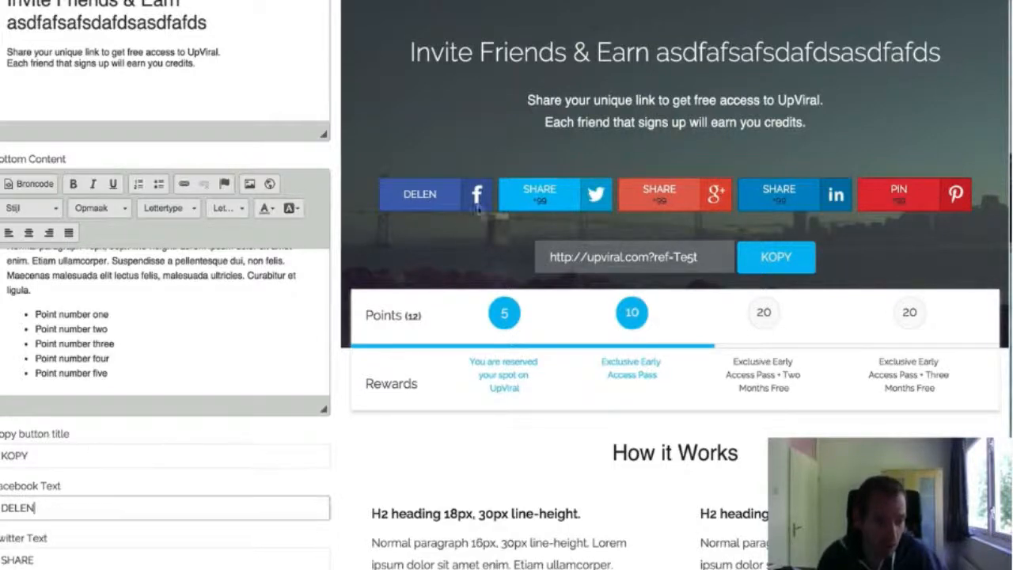
scroll(253, 446, "down", 5)
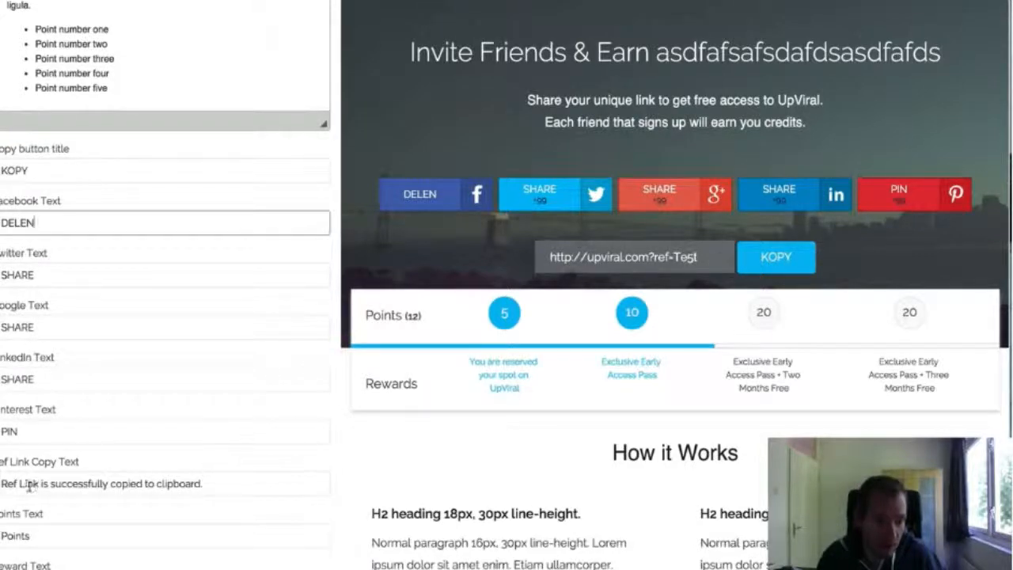
triple_click(218, 487)
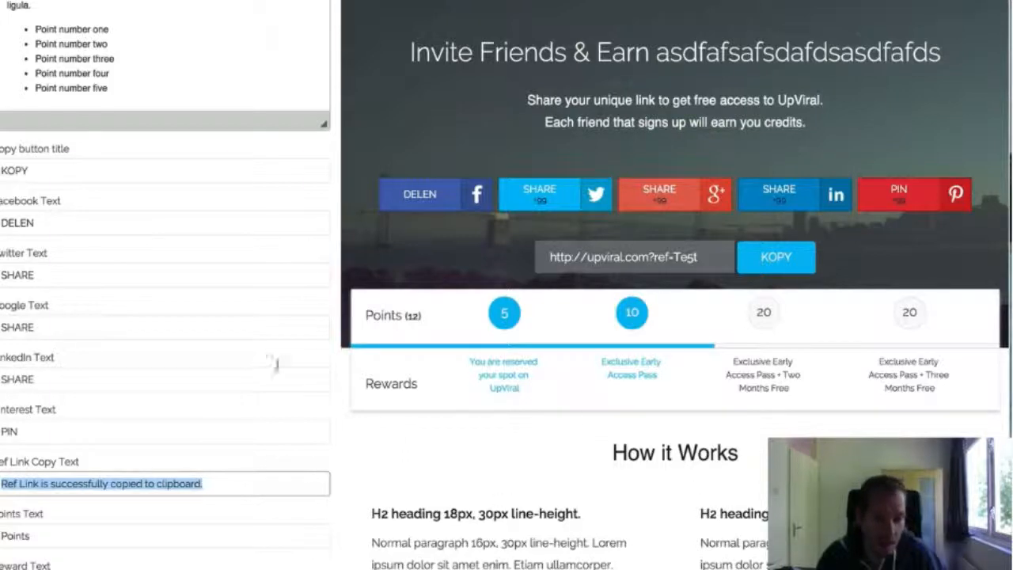
Replace the heading in the thank-you page's top content with "Earn a higher chance of winning!"
scroll(162, 309, "up", 10)
scroll(174, 308, "up", 1)
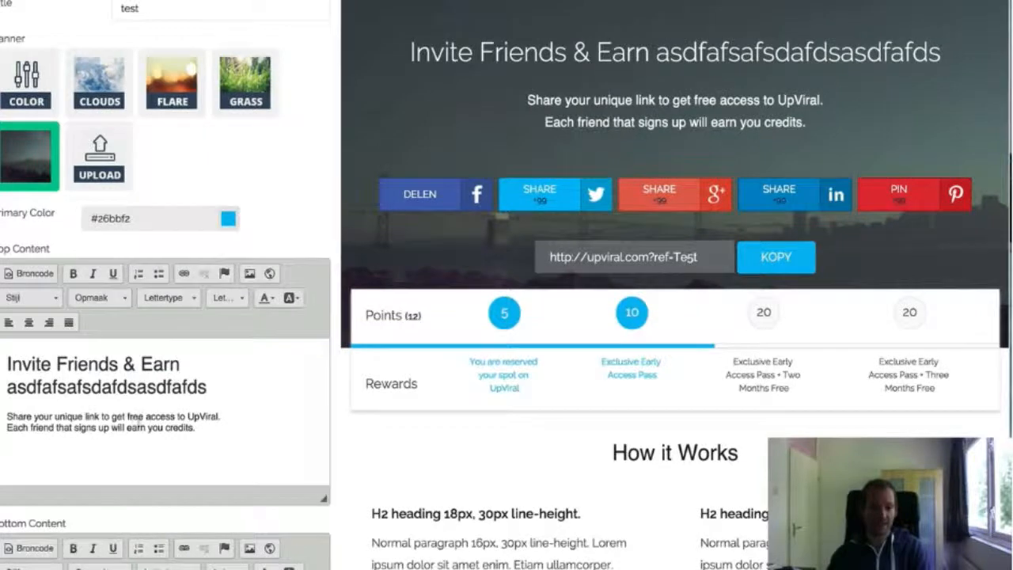
left_click_drag(203, 396, 5, 364)
type("E")
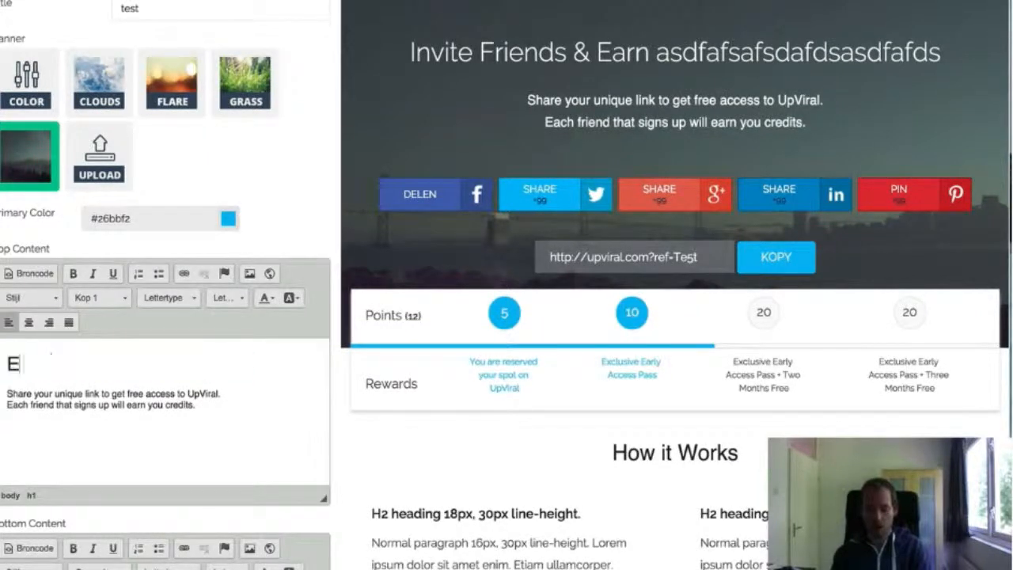
type("arn mo")
key("BackSpace")
key("BackSpace")
key("BackSpace")
type("a")
key("BackSpace")
type("a higher chance of winning")
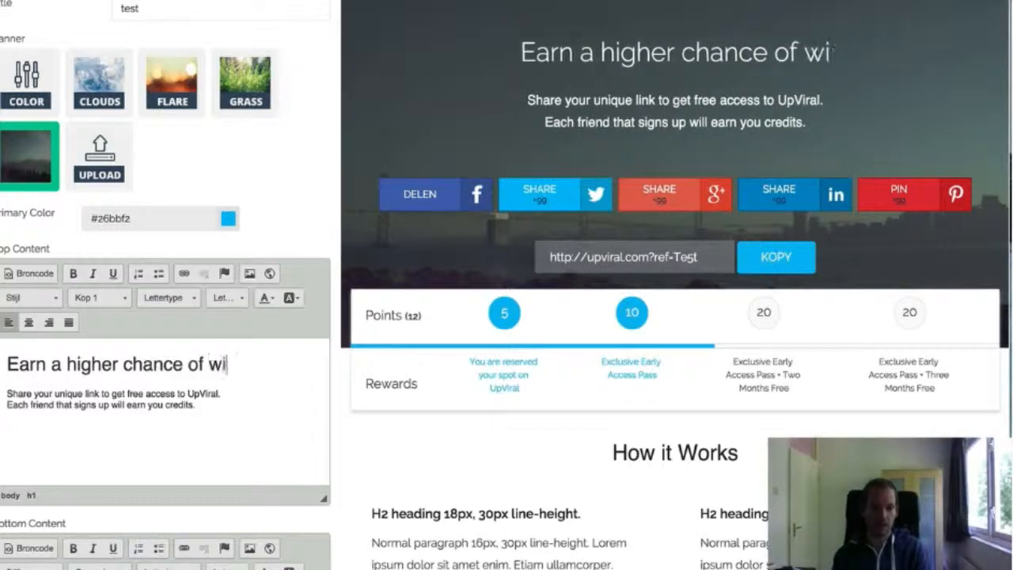
type("!")
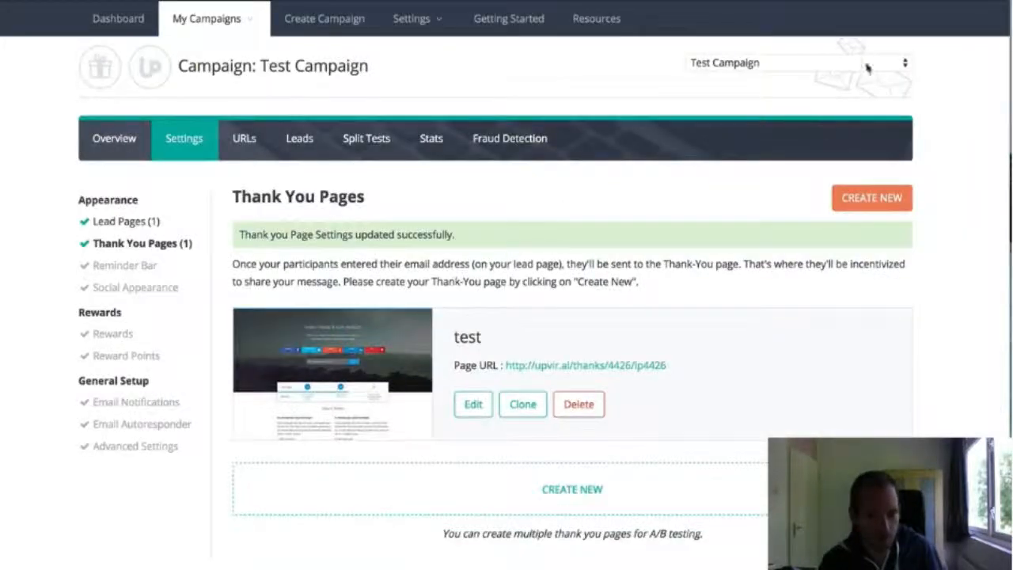
Switch to the TweetLead campaign and show the emails sent right after registration in its email notifications
left_click(865, 65)
left_click(853, 35)
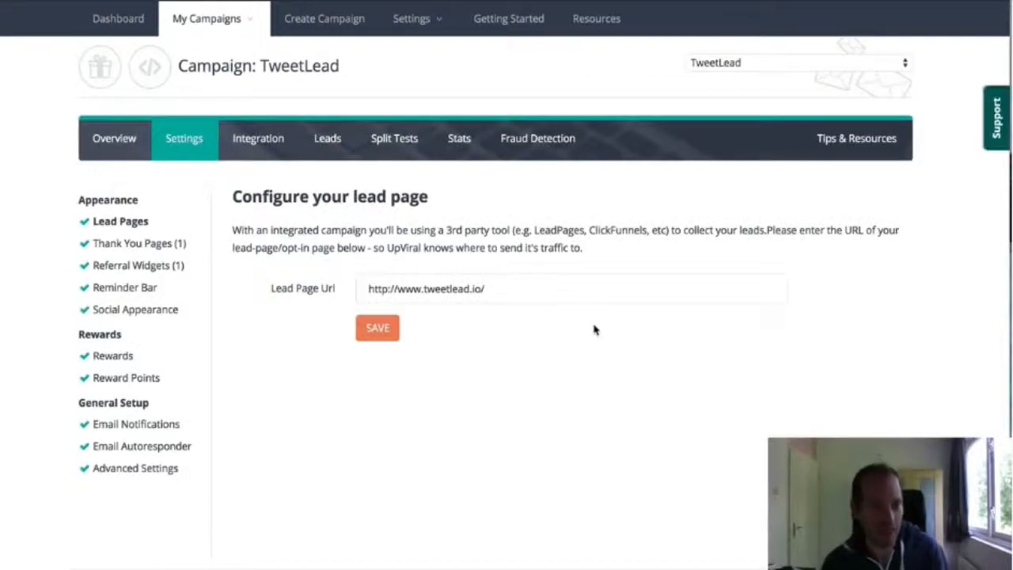
left_click(158, 426)
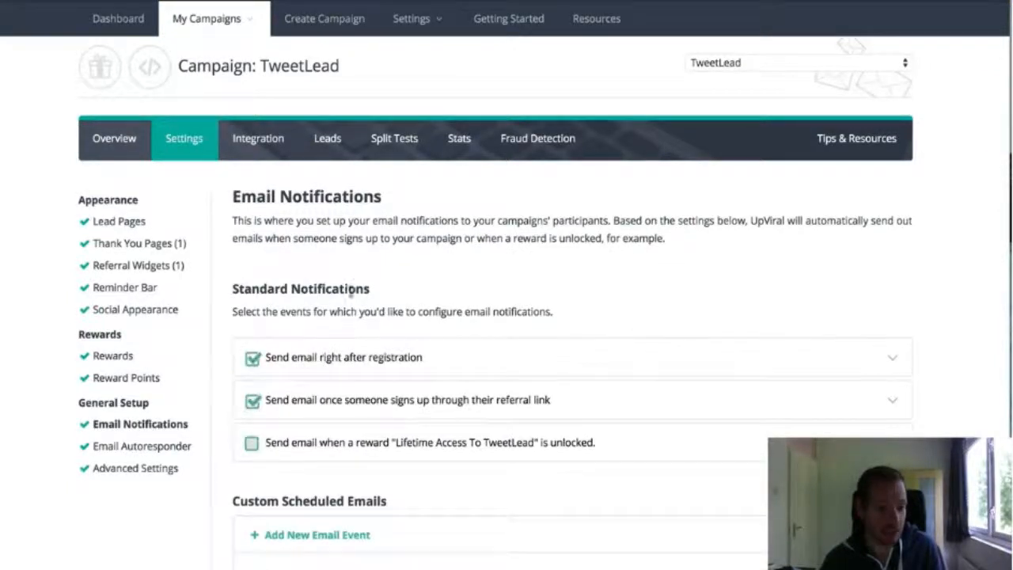
left_click(341, 358)
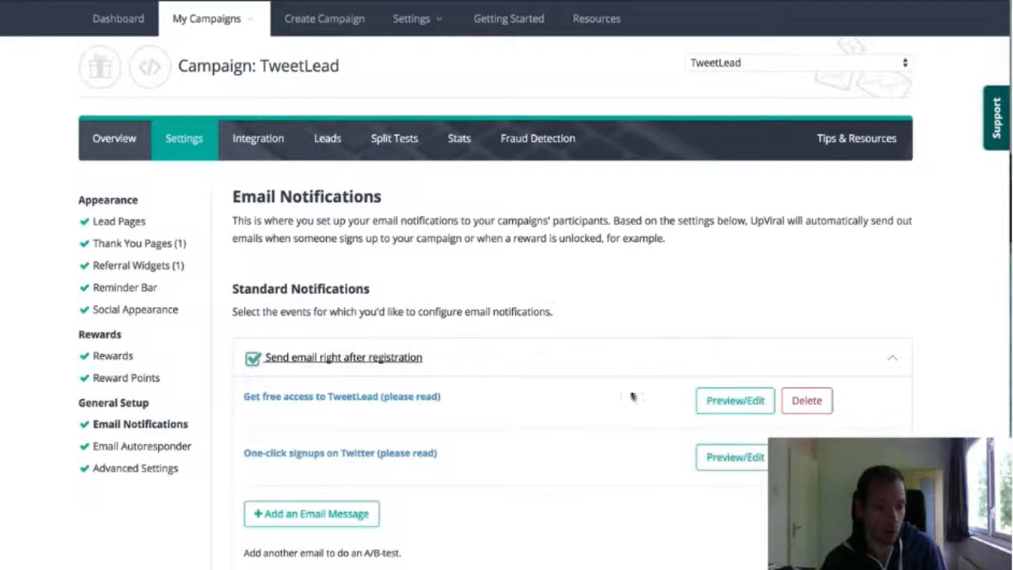
Review the "Get free access to TweetLead (please read)" email, including its name, referral link and share button placeholders, and close it
left_click(728, 403)
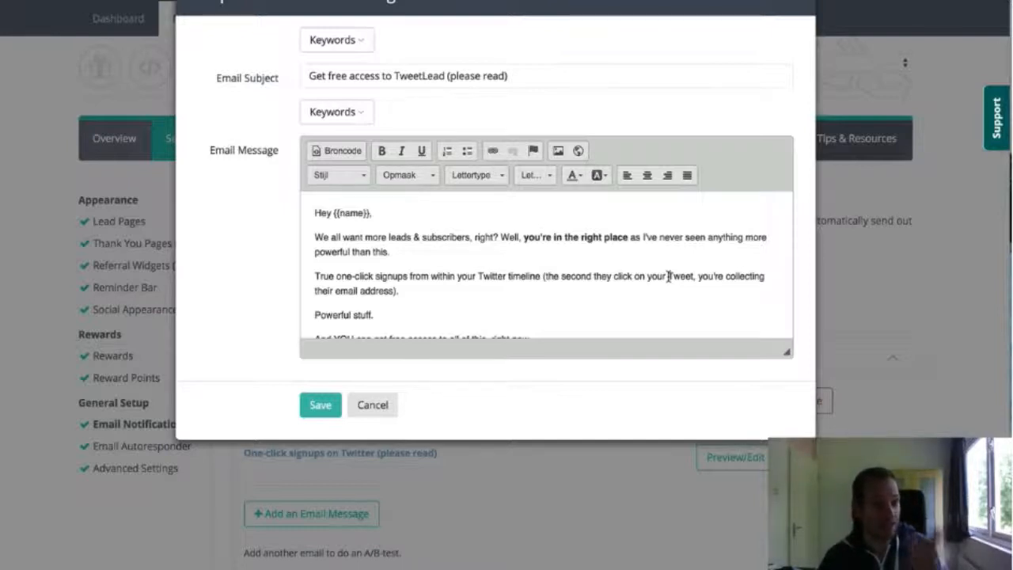
scroll(667, 275, "down", 3)
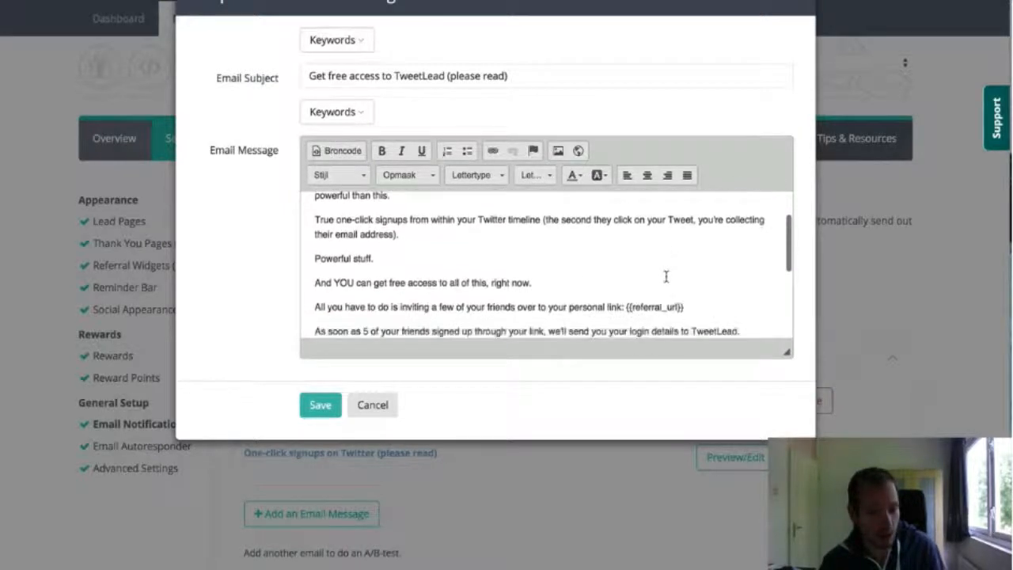
scroll(666, 275, "up", 3)
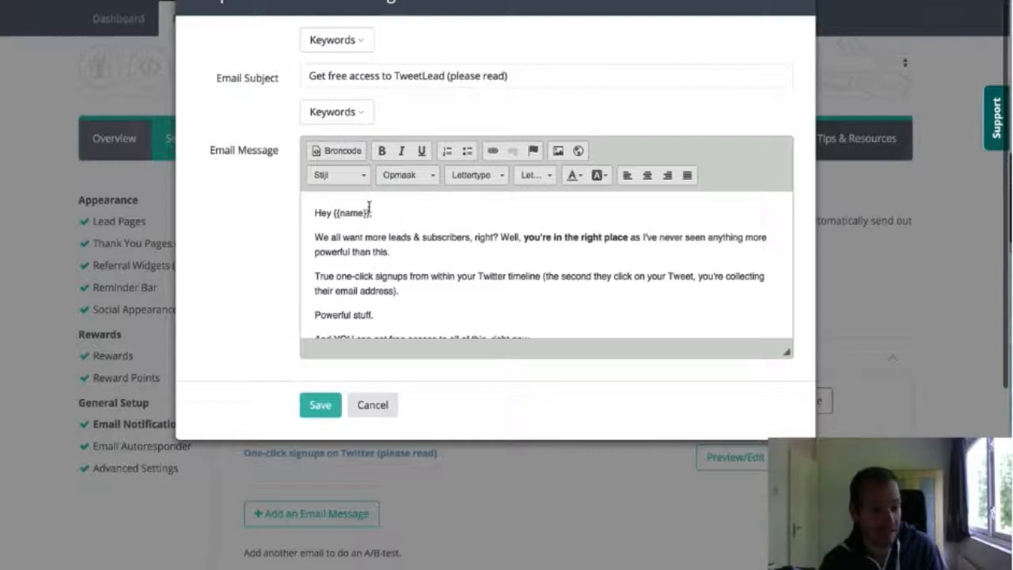
left_click(369, 207)
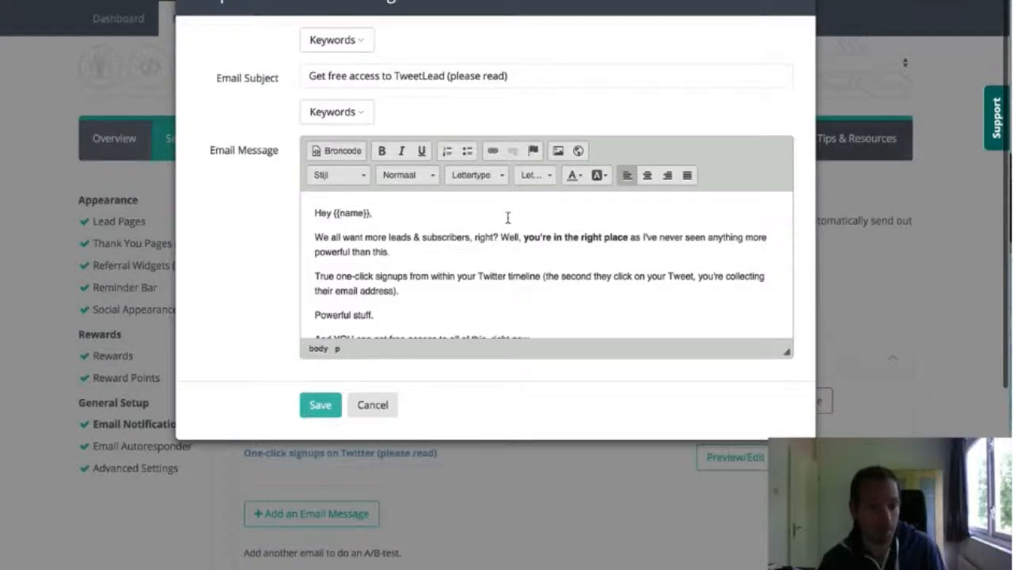
scroll(522, 241, "down", 5)
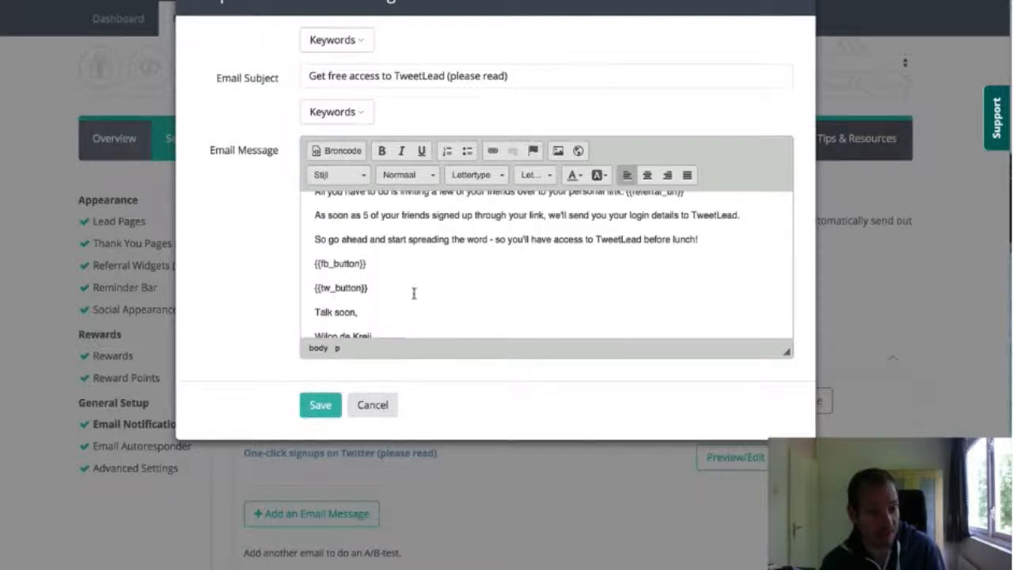
scroll(414, 292, "down", 2)
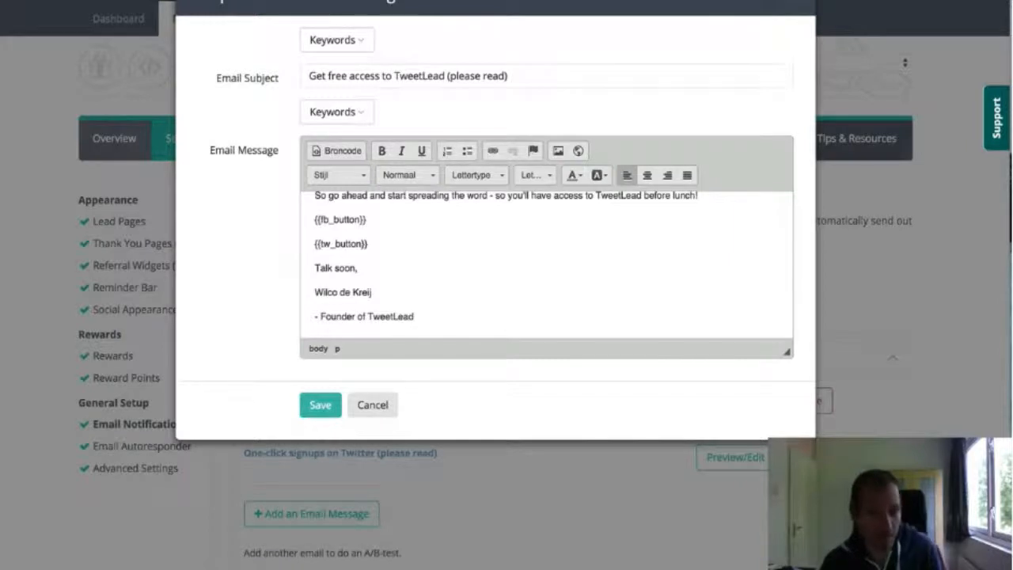
key("Escape")
Open the "Congratulations - you're one step closer!" referral signup email and review its message, highlighting the referral link placeholder
scroll(644, 398, "down", 2)
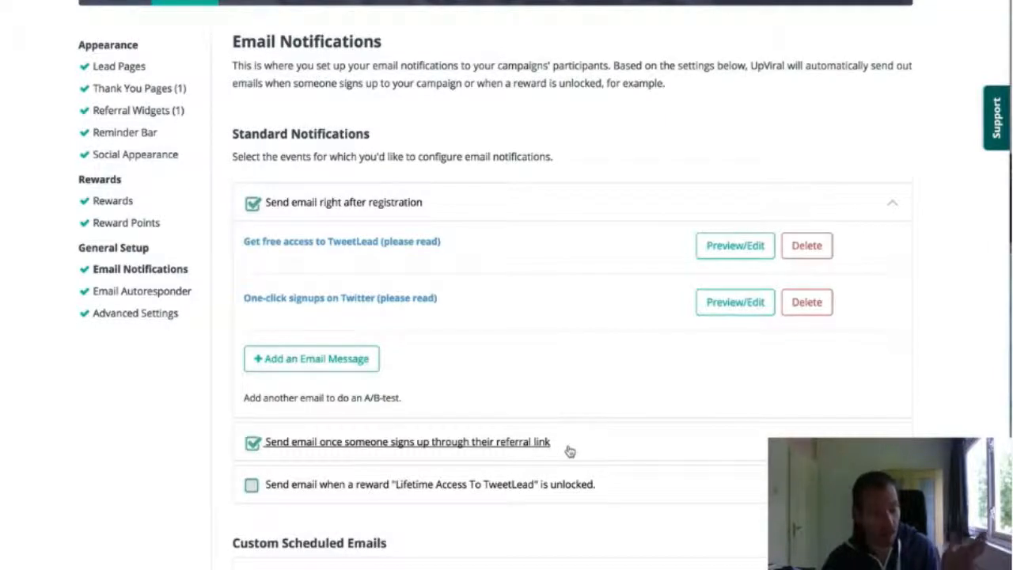
left_click(569, 450)
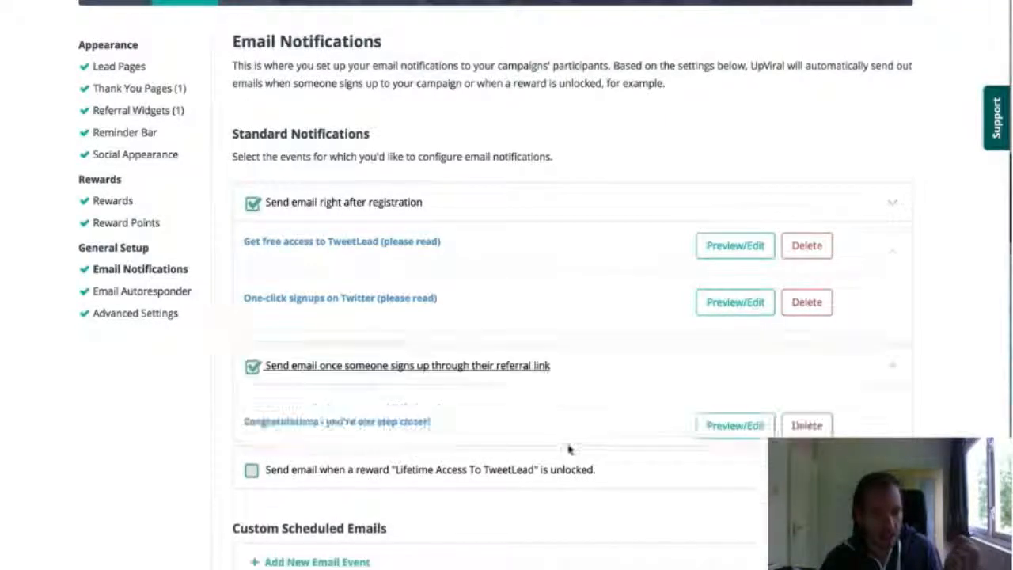
left_click(735, 305)
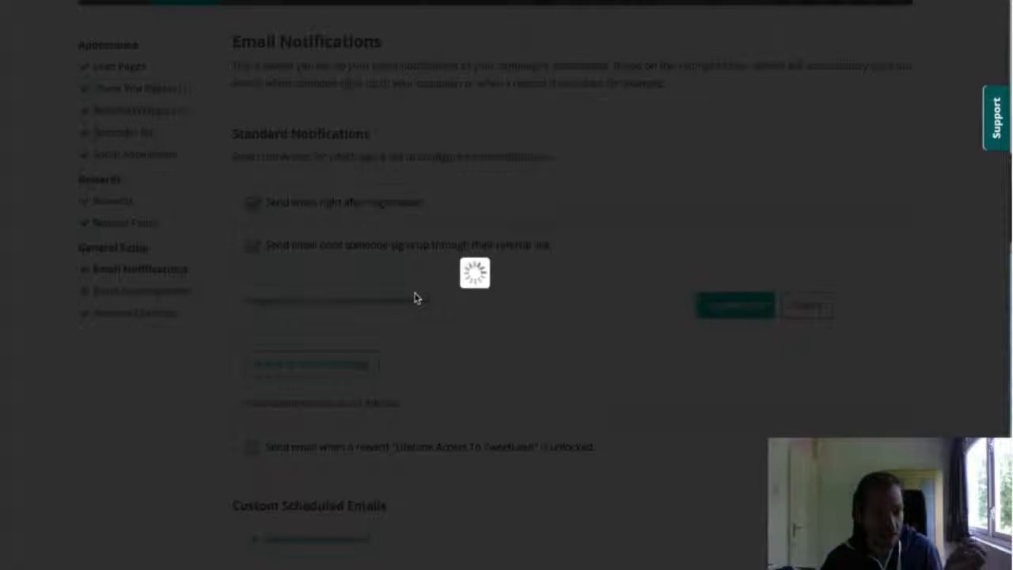
scroll(512, 261, "down", 3)
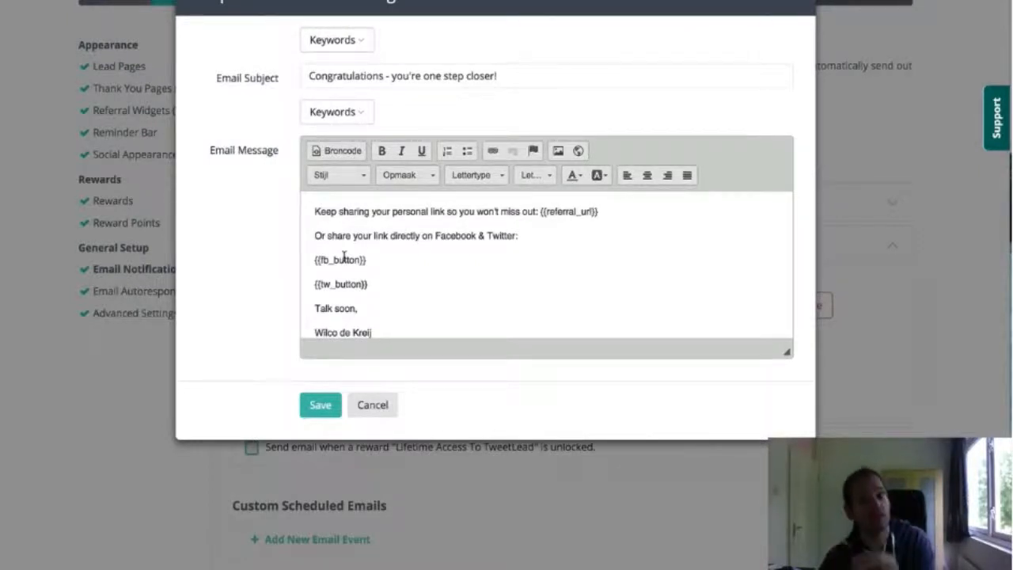
scroll(344, 258, "down", 1)
scroll(345, 258, "down", 1)
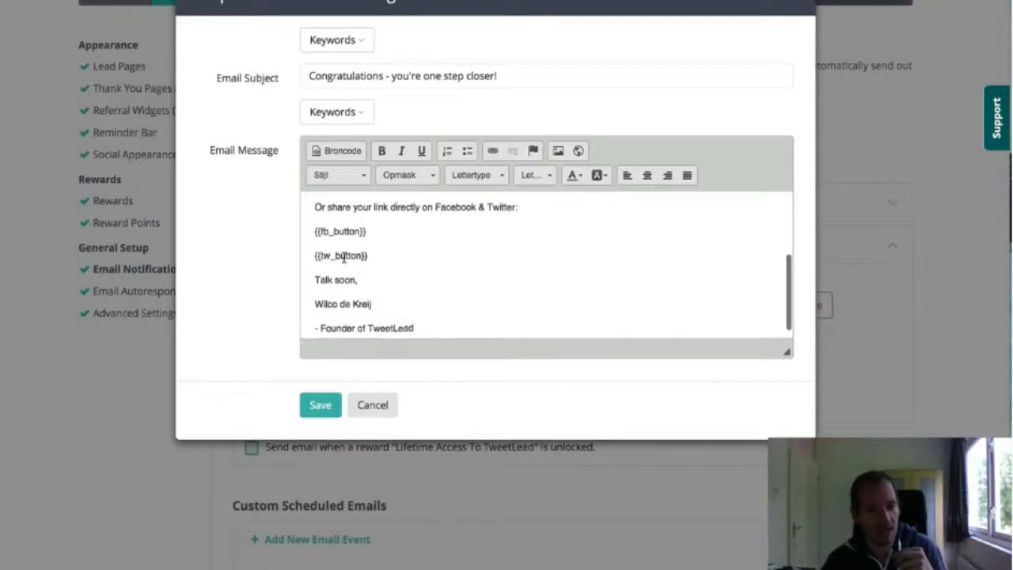
scroll(583, 233, "up", 2)
left_click_drag(539, 222, 600, 222)
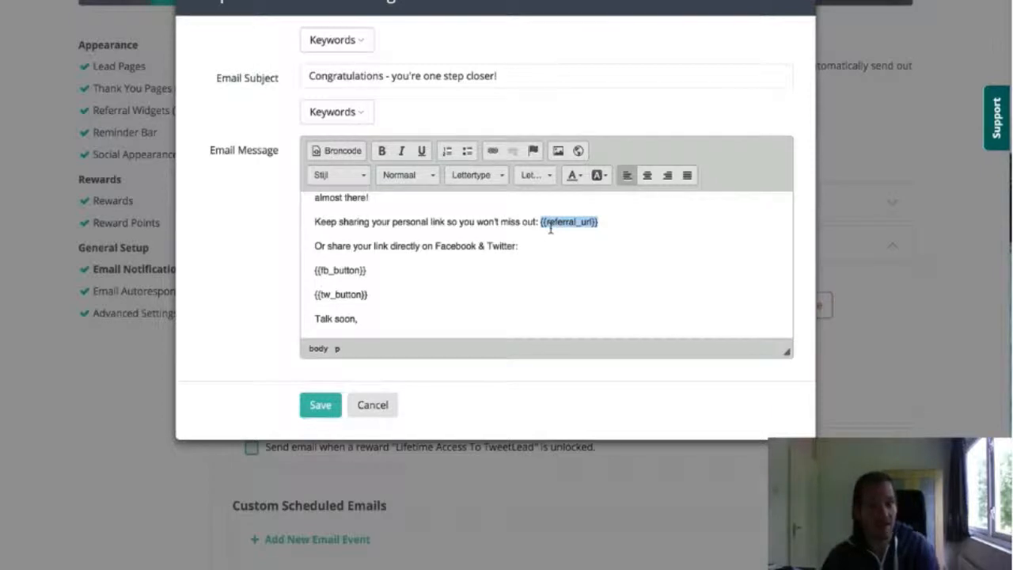
scroll(456, 258, "down", 3)
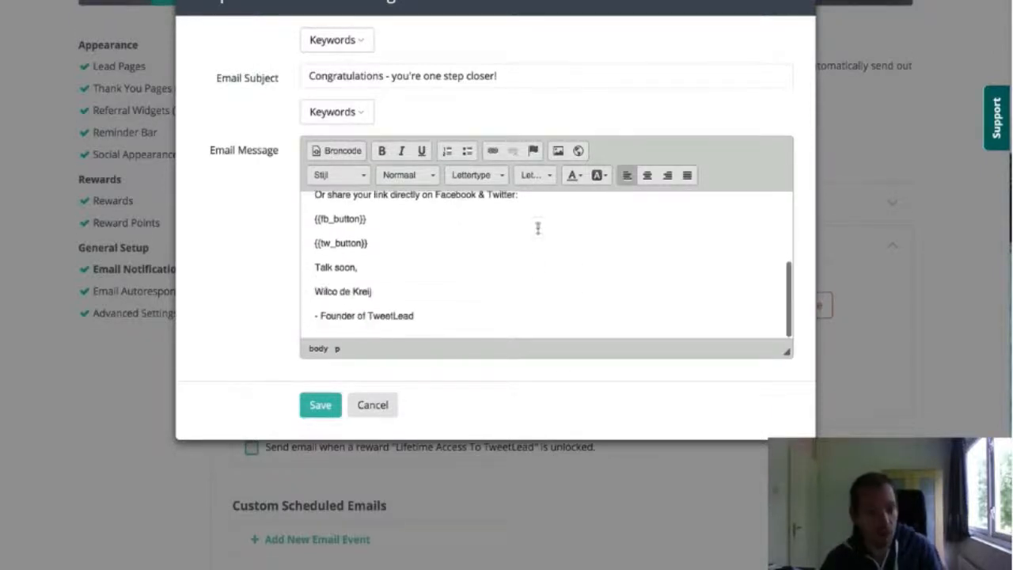
View the keywords available for the email message, cancel the email editor, and highlight the Email Notifications introduction
left_click(356, 117)
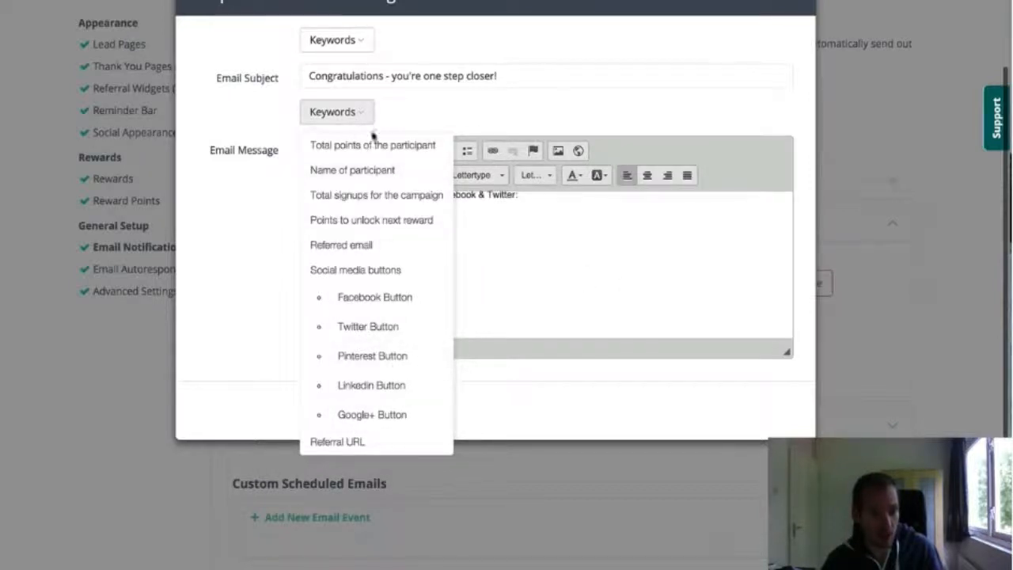
left_click(322, 122)
left_click(372, 405)
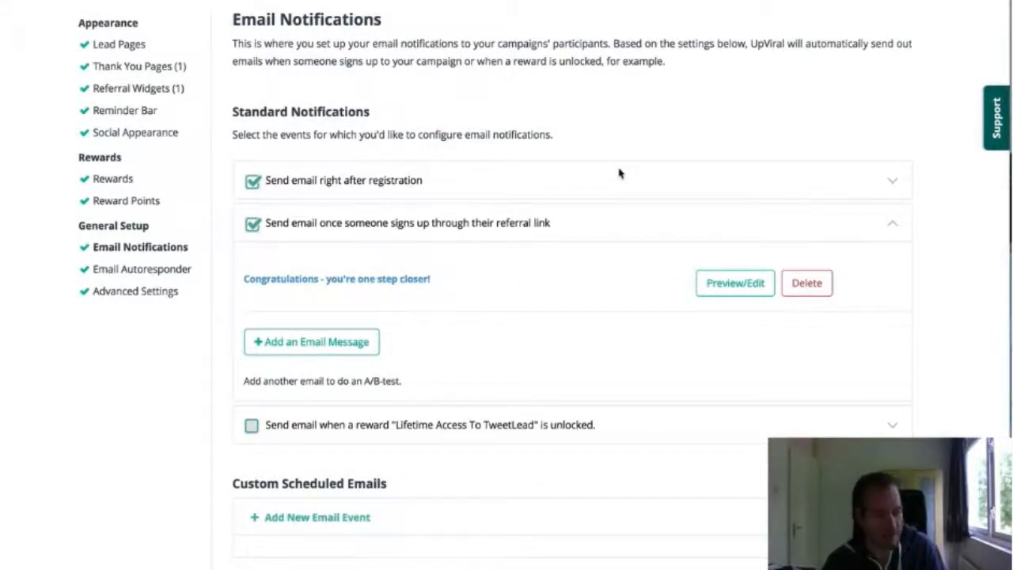
triple_click(627, 63)
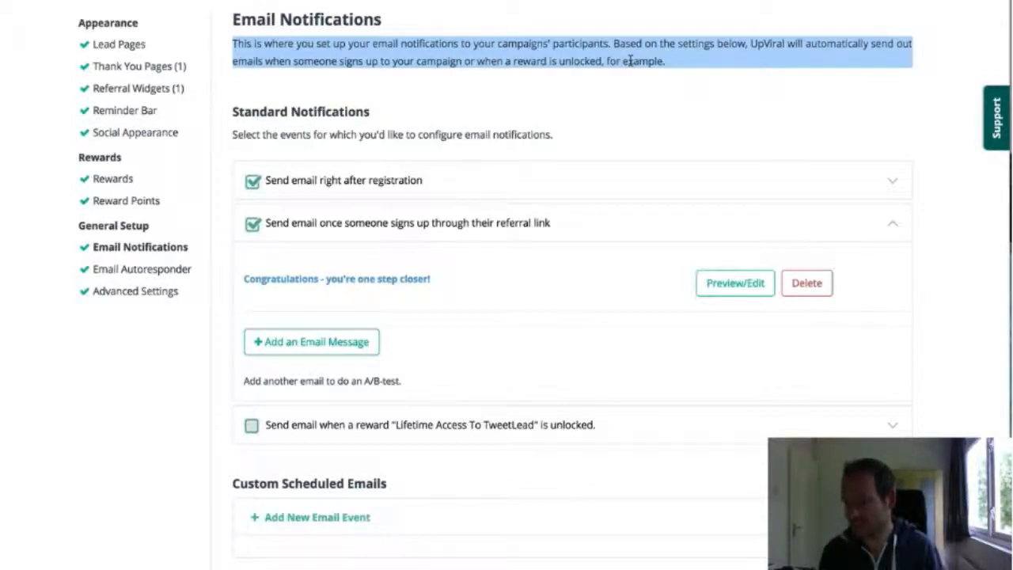
Open TweetLead's Social Appearance settings and review the post fields and the Facebook and Twitter previews
left_click(677, 80)
scroll(328, 63, "up", 1)
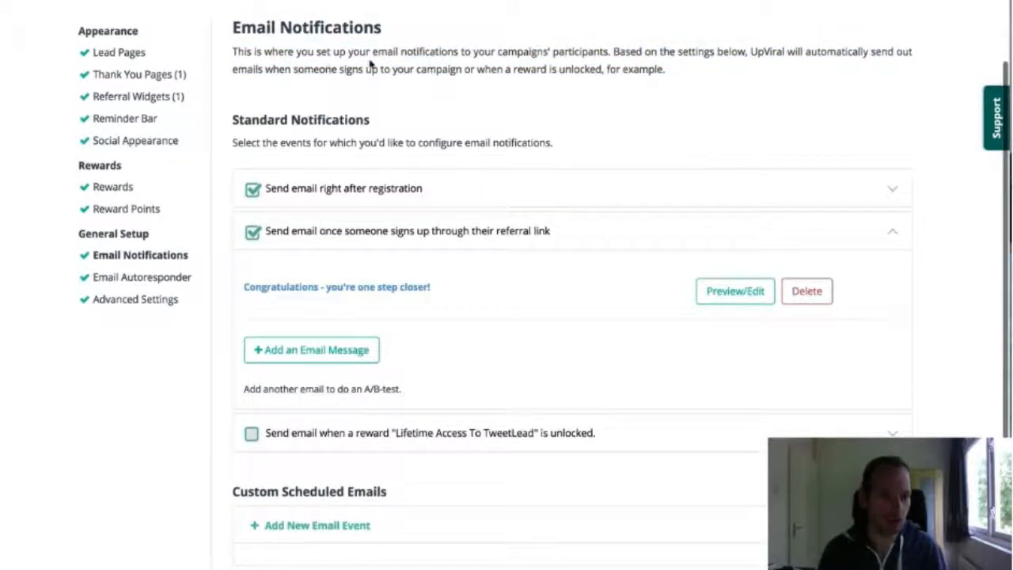
scroll(364, 71, "up", 2)
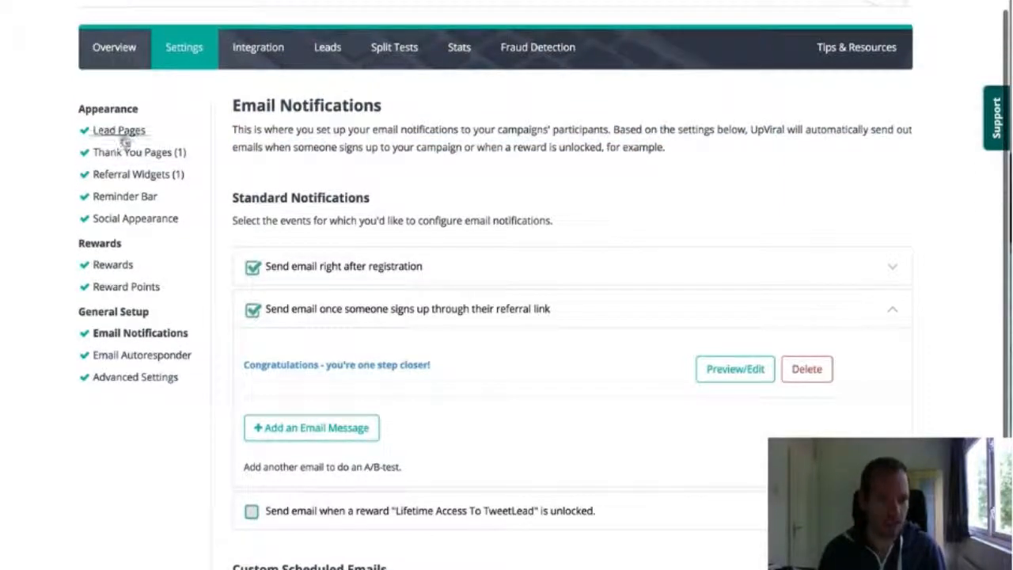
scroll(314, 155, "up", 1)
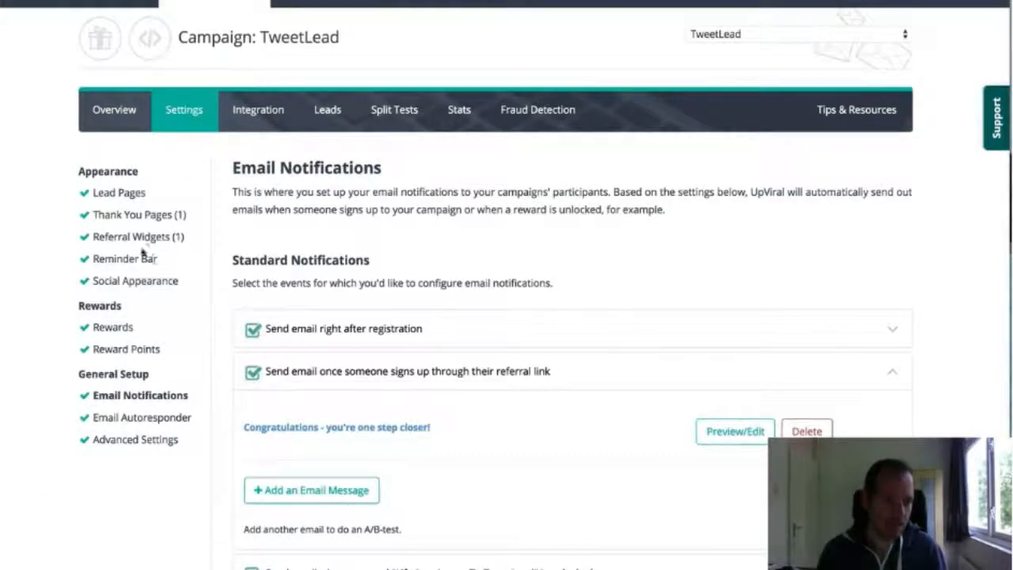
left_click(116, 282)
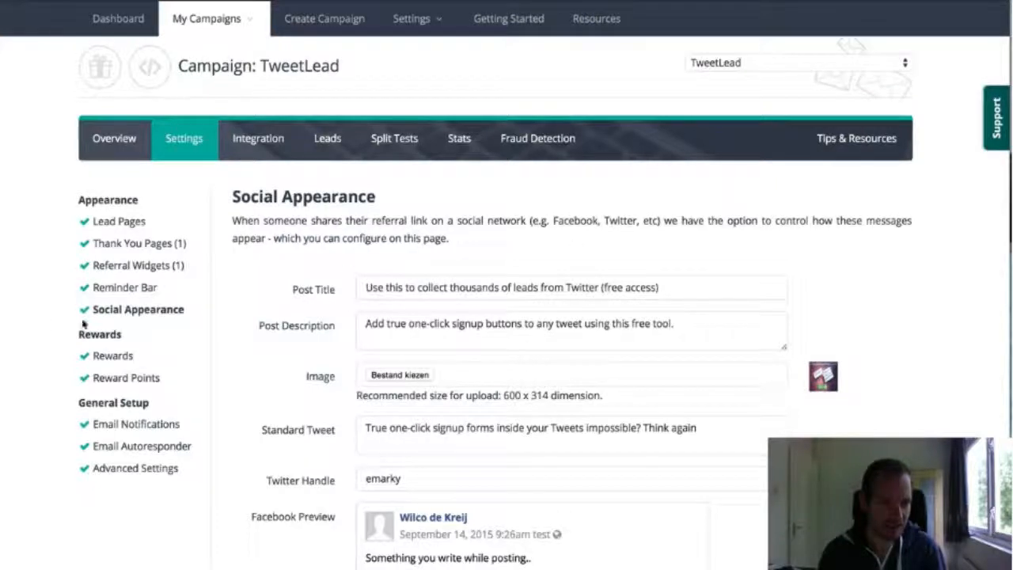
scroll(645, 269, "down", 5)
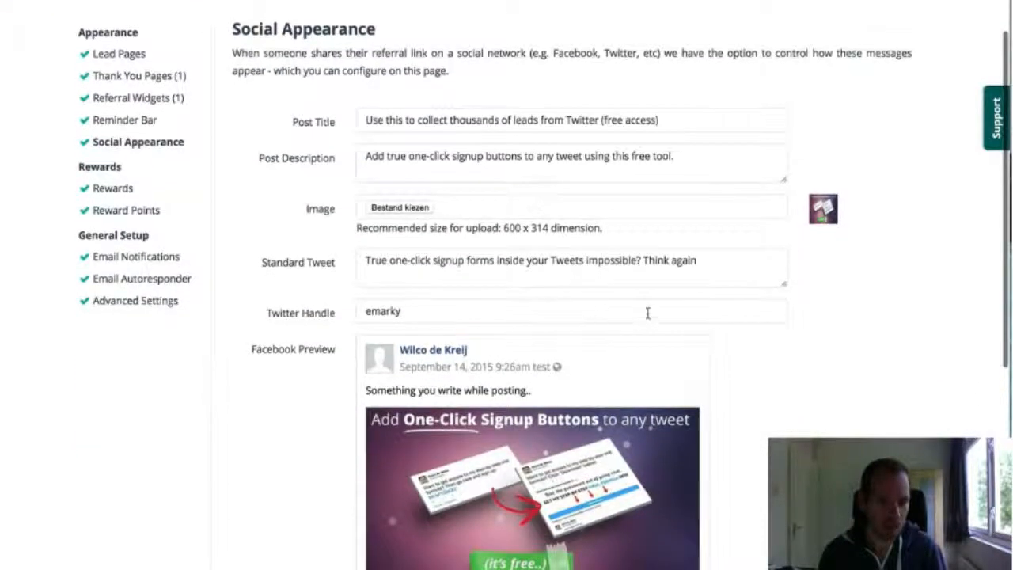
scroll(647, 313, "down", 10)
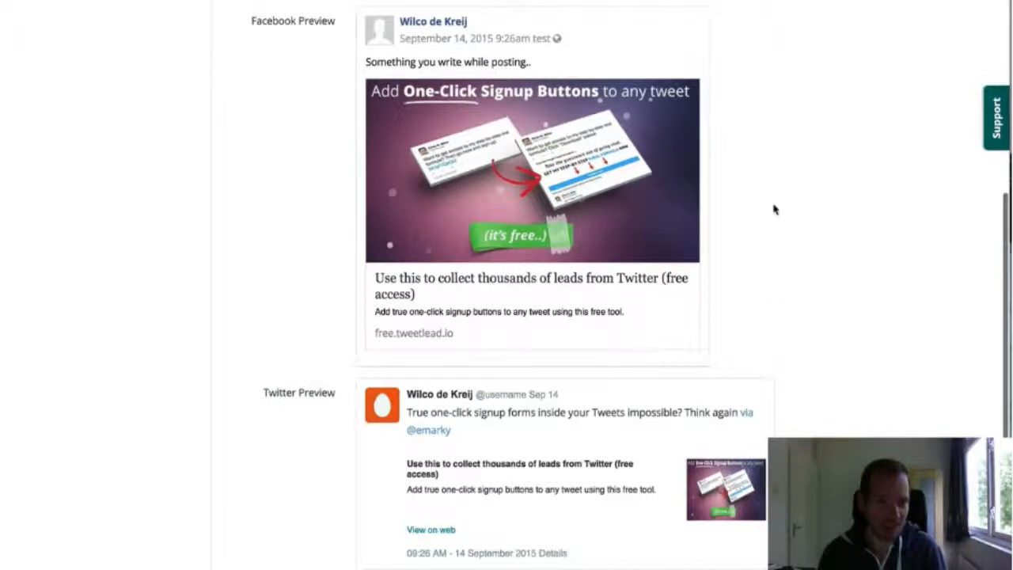
Highlight "Something you write while posting.." in the Facebook preview and recheck the post title, description and tweet fields
left_click_drag(366, 62, 545, 66)
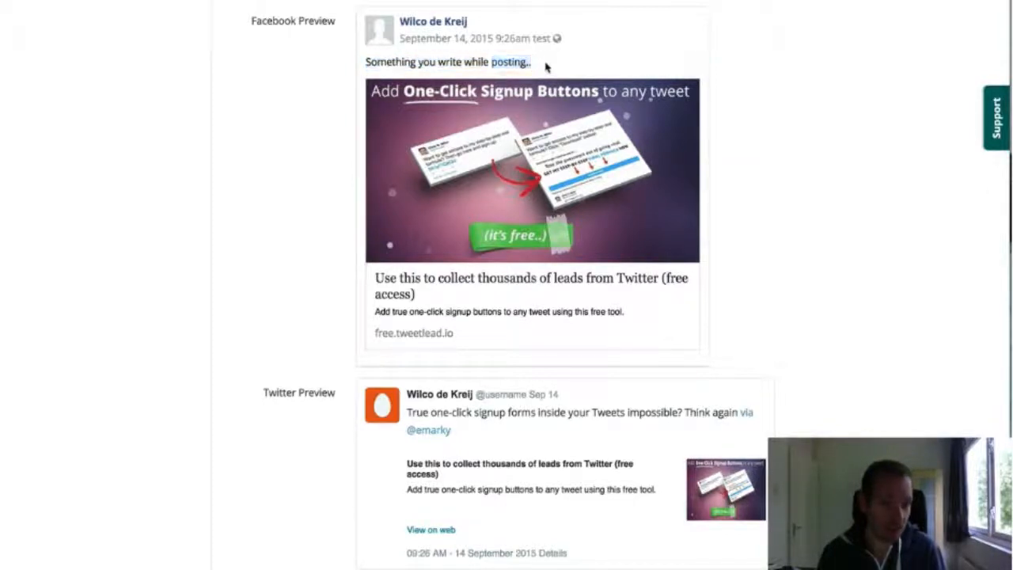
triple_click(545, 66)
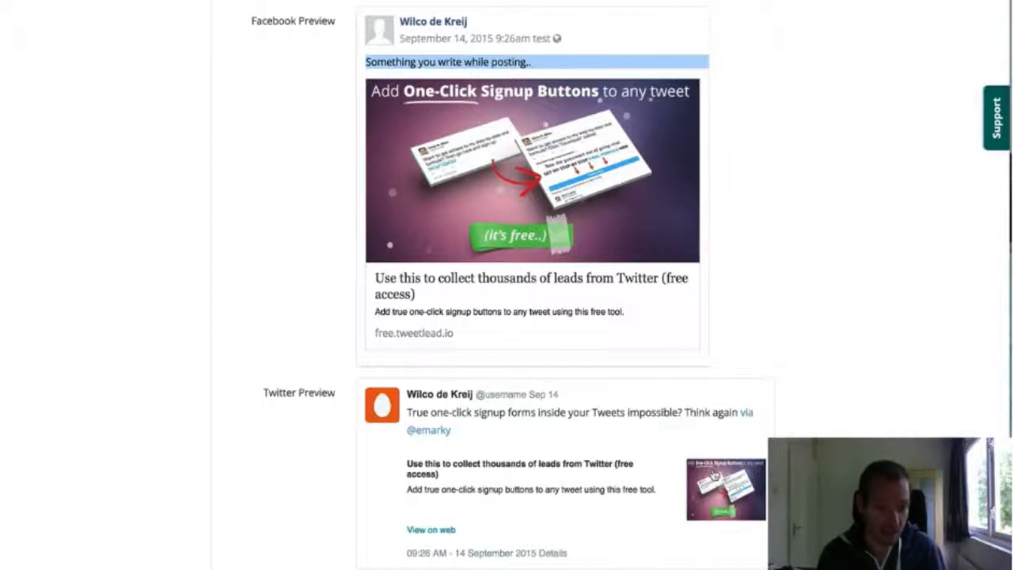
scroll(330, 496, "up", 10)
scroll(330, 495, "down", 4)
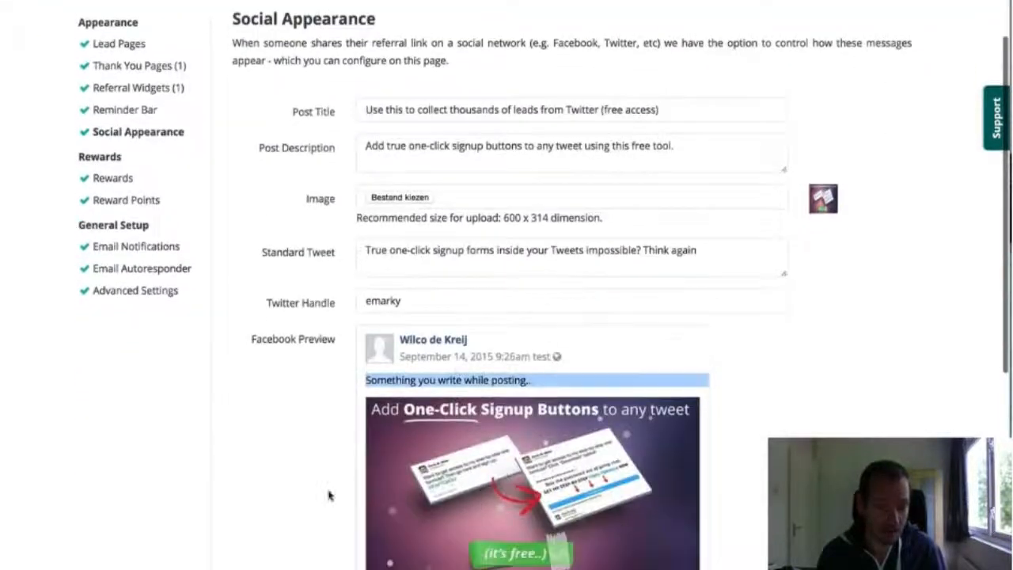
scroll(329, 495, "down", 1)
scroll(810, 361, "up", 2)
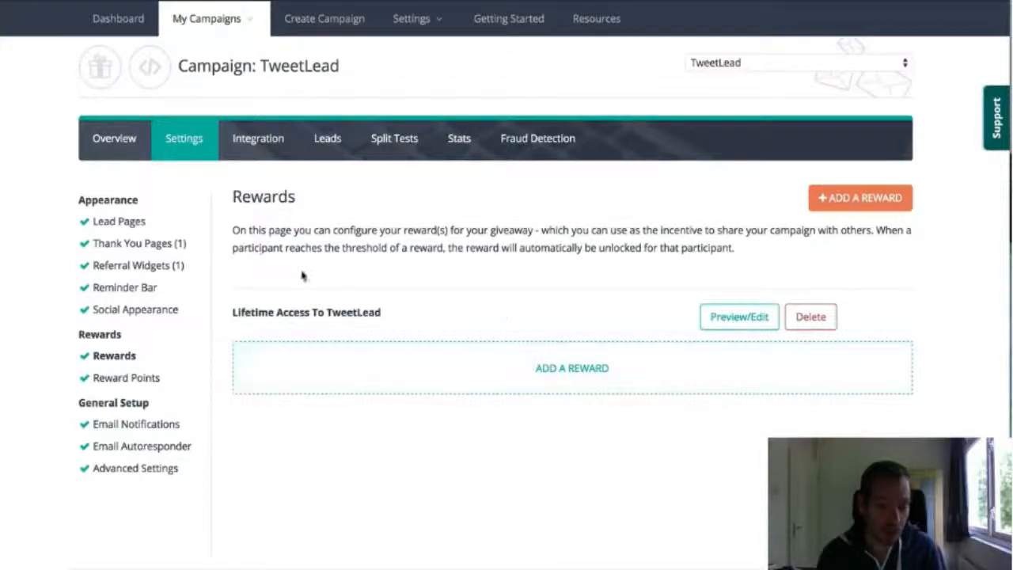
Open a new reward form in TweetLead's Rewards and show the fields for the Downloadable reward type
left_click(604, 387)
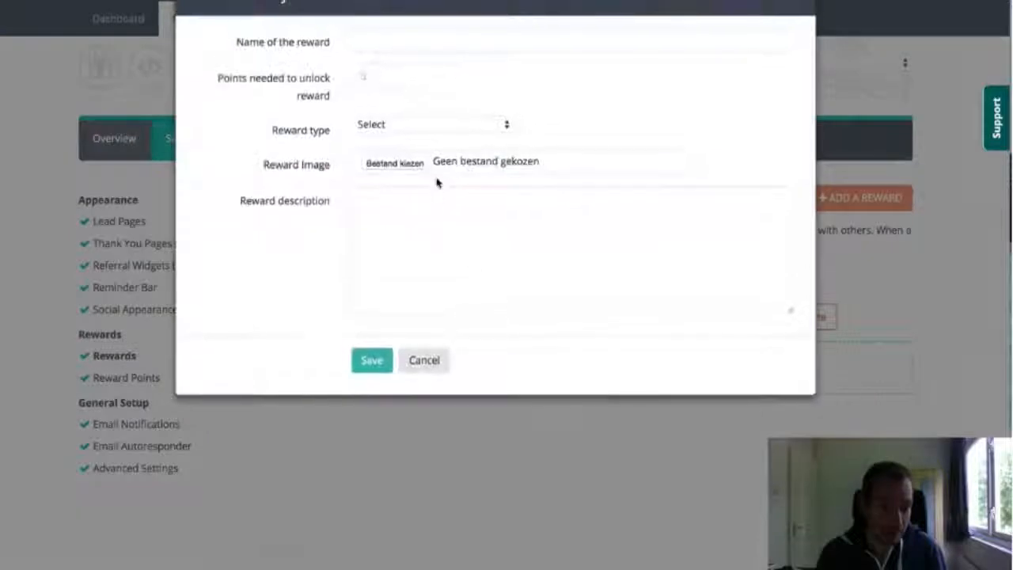
left_click(441, 131)
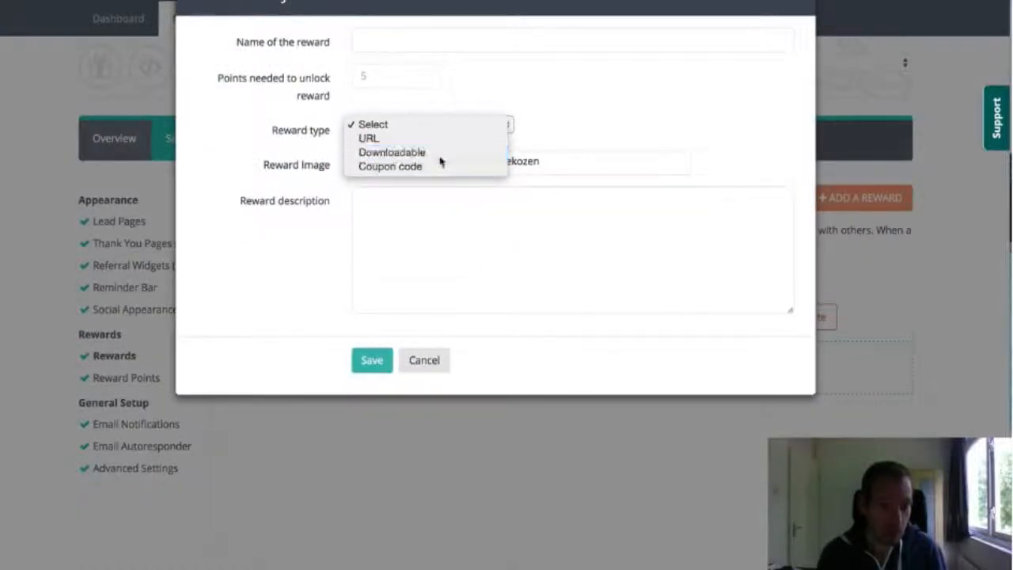
left_click(438, 163)
left_click(445, 125)
left_click(447, 112)
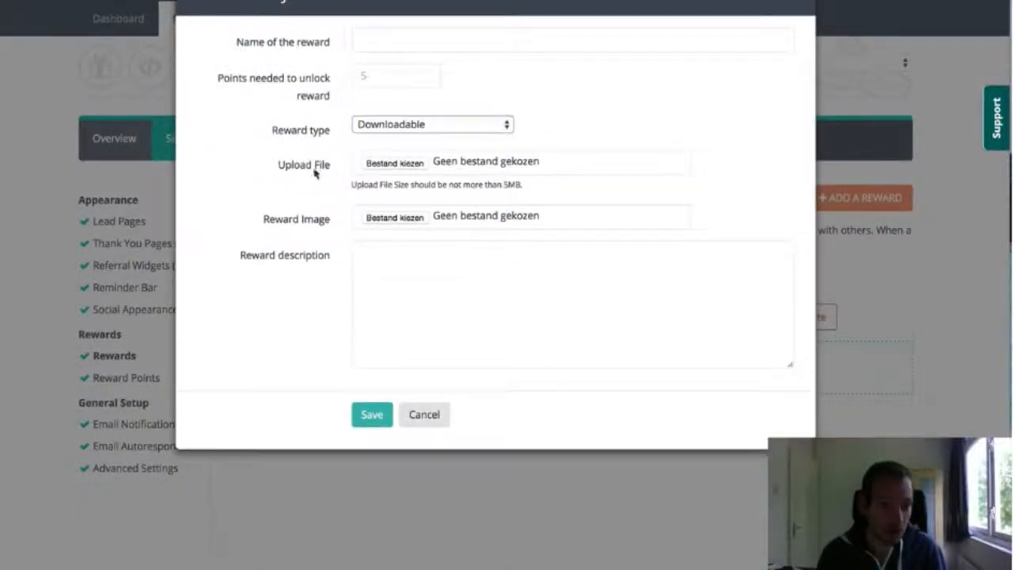
Show the fields for the Coupon code reward type, check the reward name and points fields, and cancel the new reward
left_click(418, 125)
left_click(421, 111)
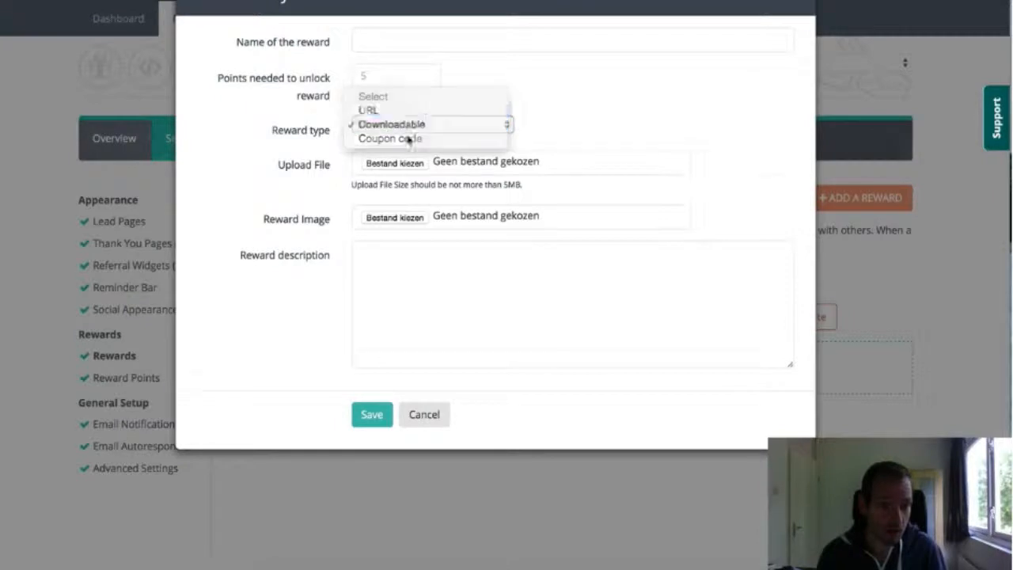
left_click(432, 168)
left_click(418, 125)
left_click(378, 67)
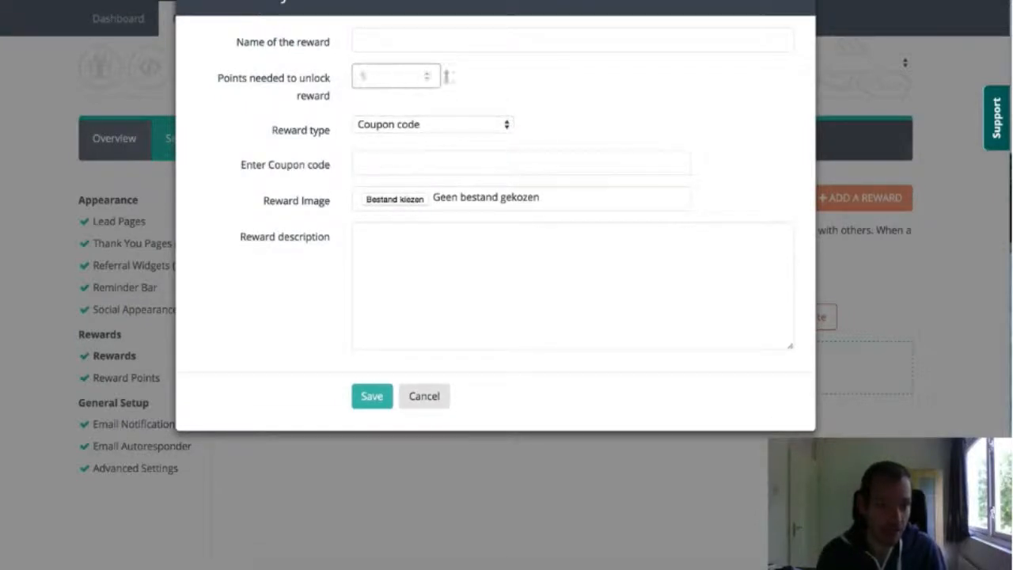
left_click(502, 41)
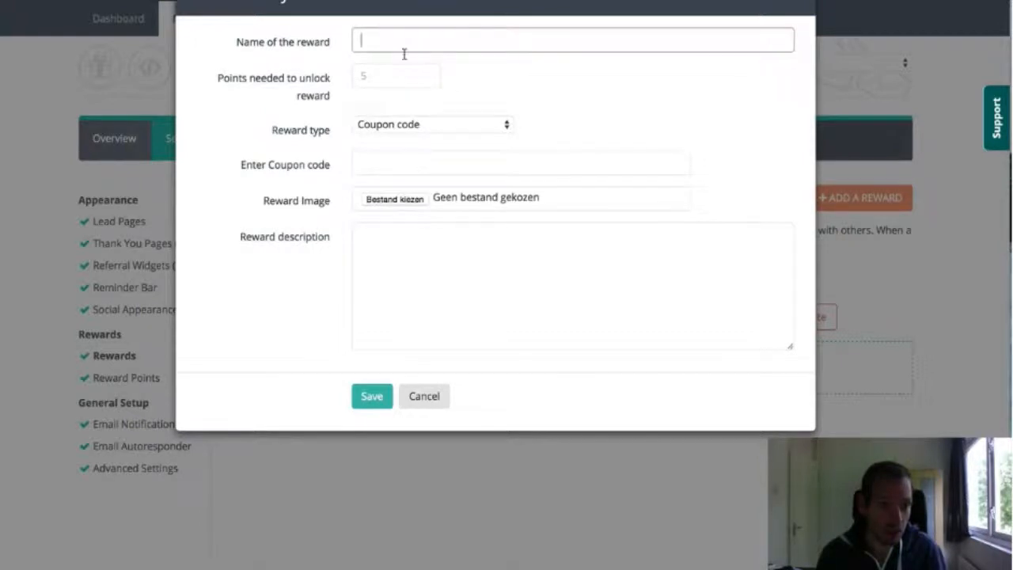
left_click(441, 404)
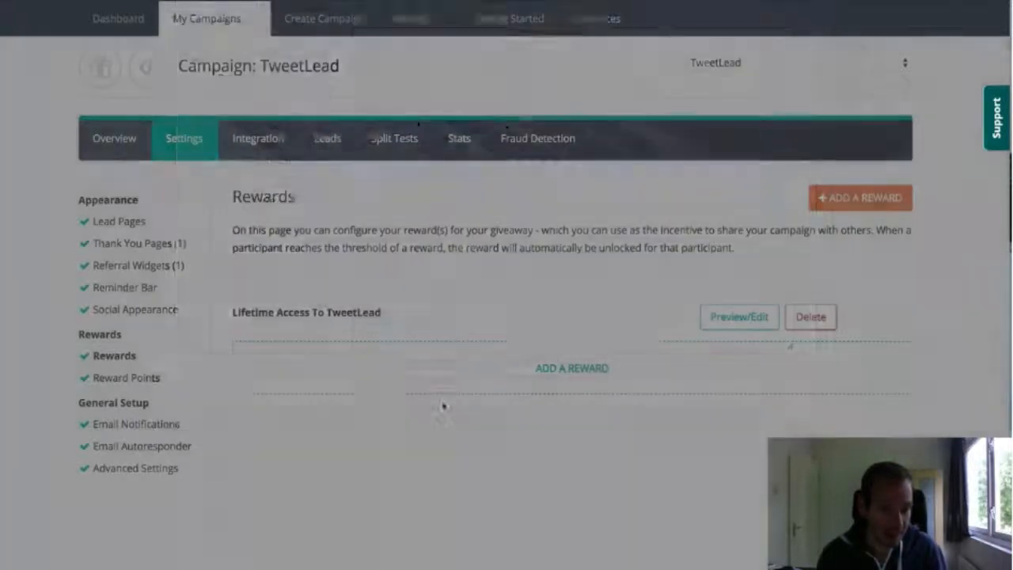
Open the Reward Points settings and examine the explanation and value of the points for each referred lead
left_click(122, 383)
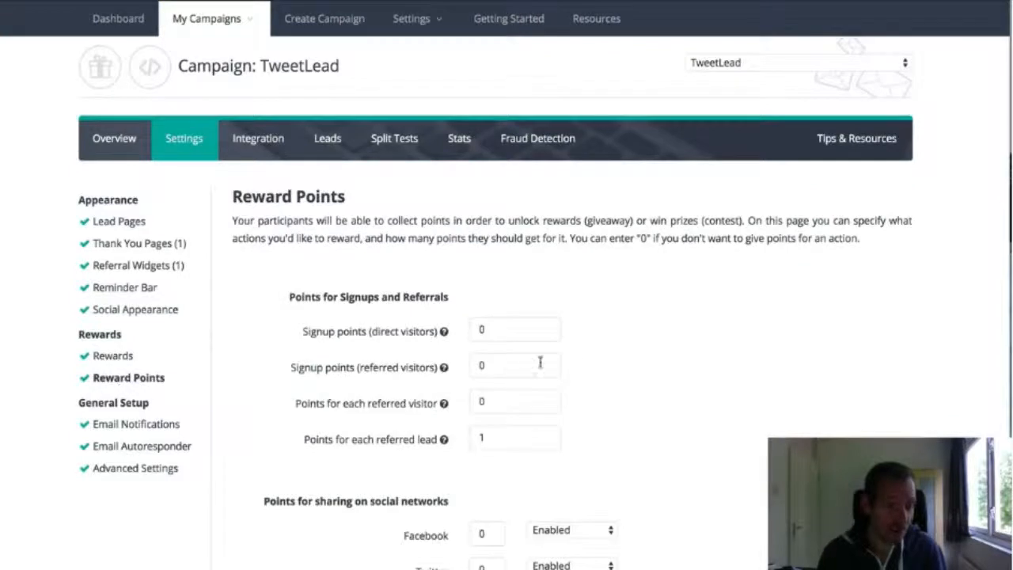
scroll(601, 370, "down", 1)
scroll(601, 372, "down", 1)
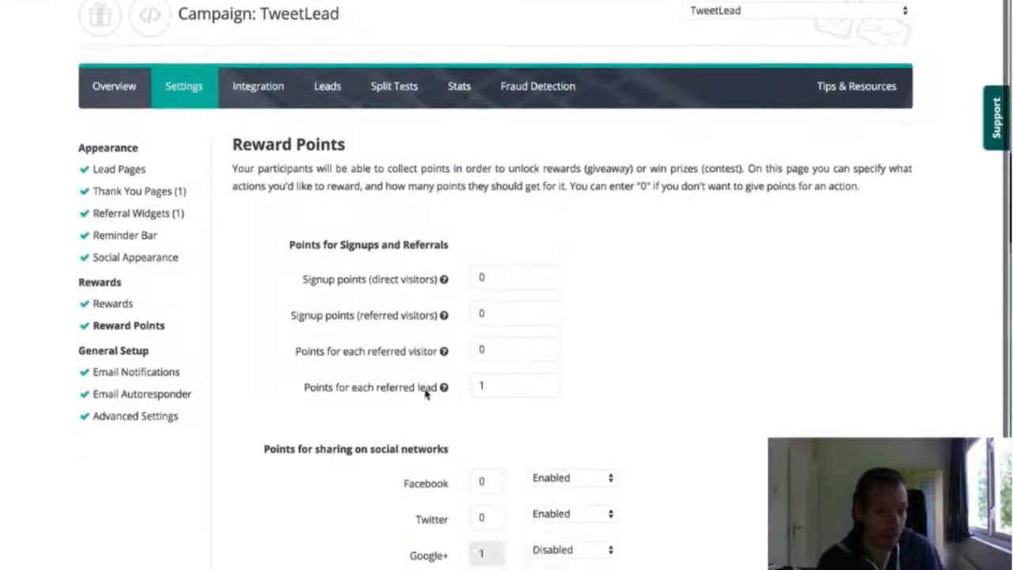
mouse_move(444, 388)
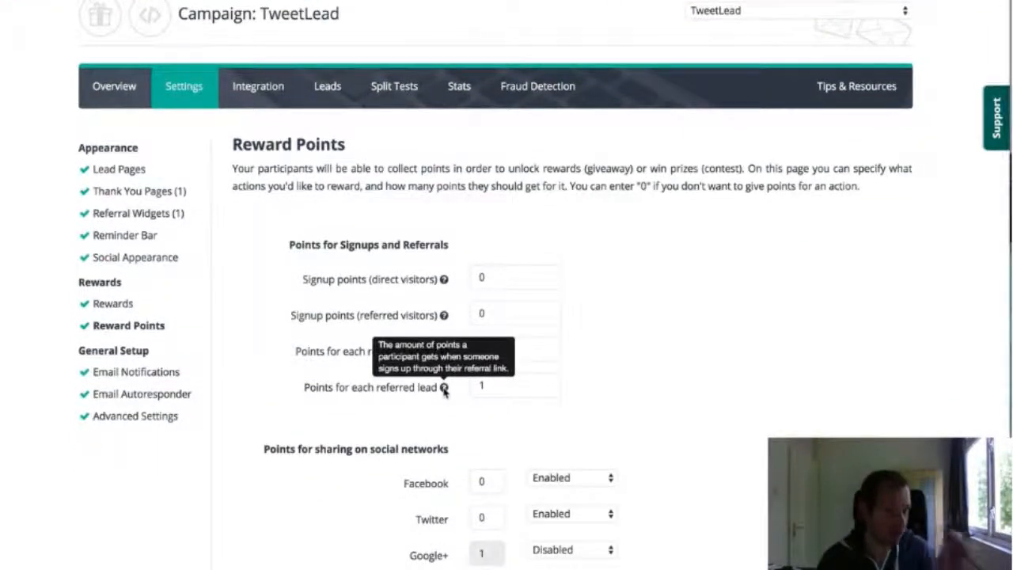
left_click(502, 385)
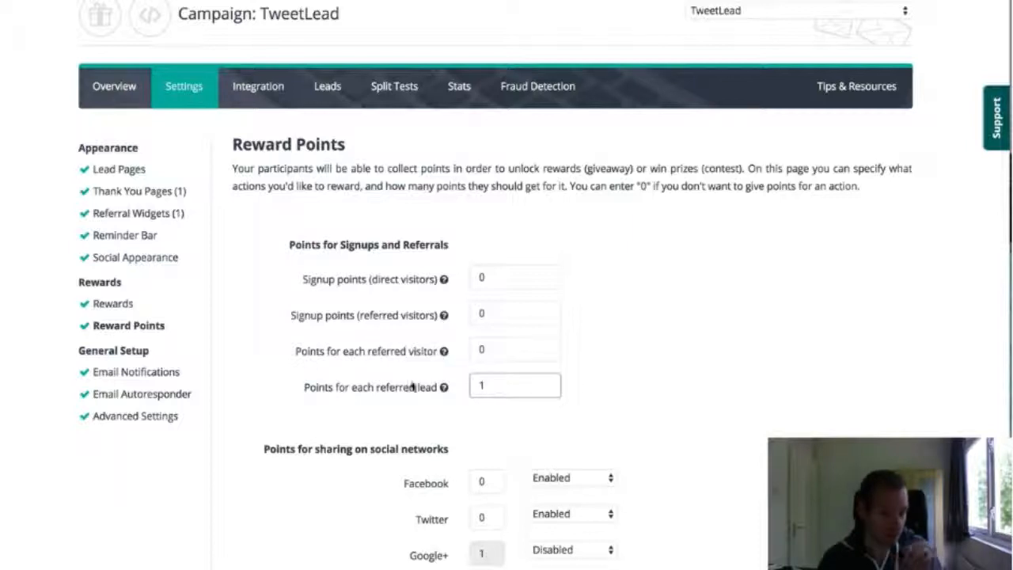
left_click(646, 379)
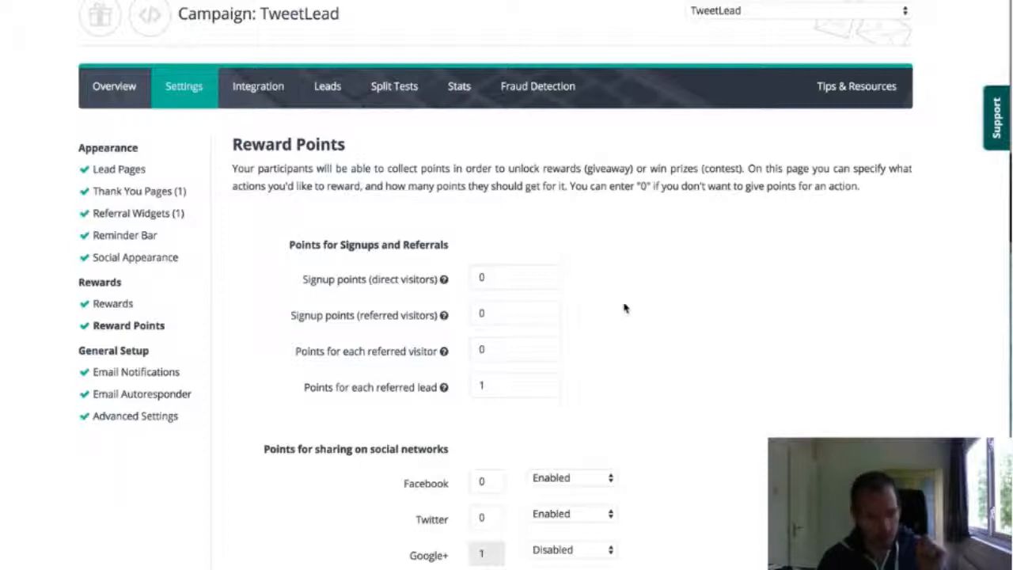
Try the Enabled and Disabled options for Google+ sharing points, leaving Google+ set to Disabled
scroll(486, 484, "down", 1)
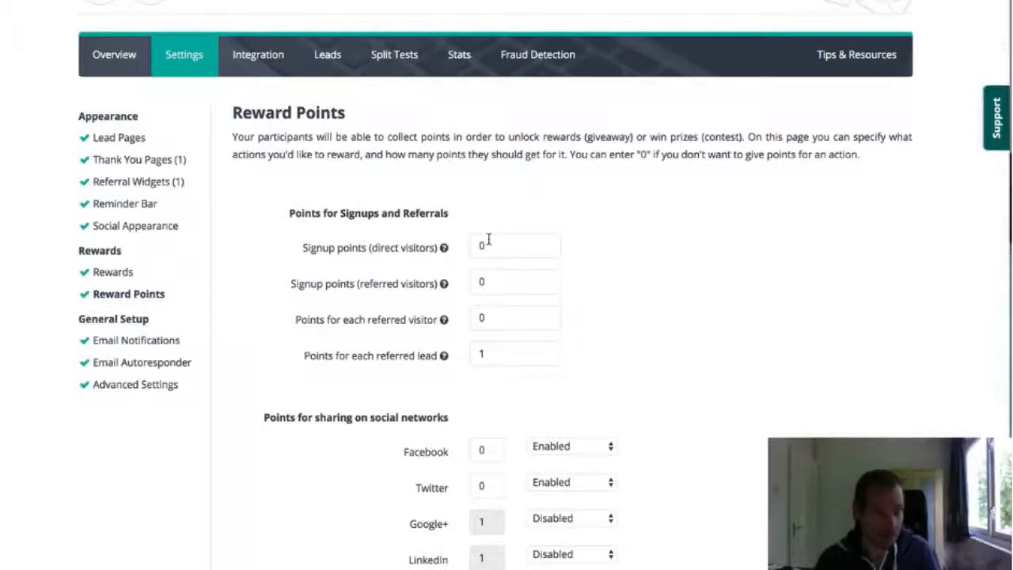
scroll(546, 328, "down", 1)
scroll(552, 333, "down", 5)
left_click(586, 323)
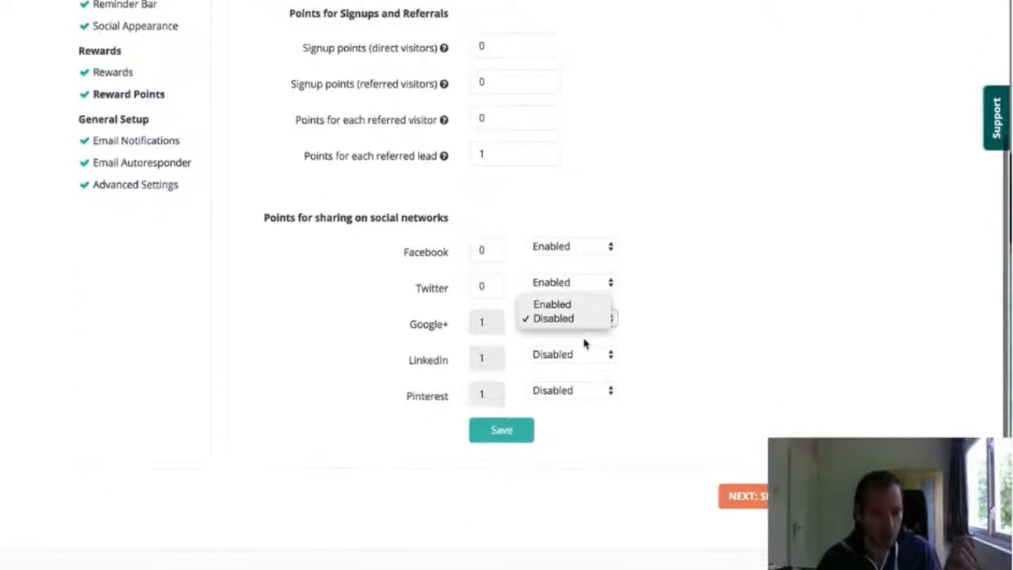
left_click(585, 318)
left_click(586, 320)
left_click(584, 305)
left_click(581, 320)
left_click(575, 332)
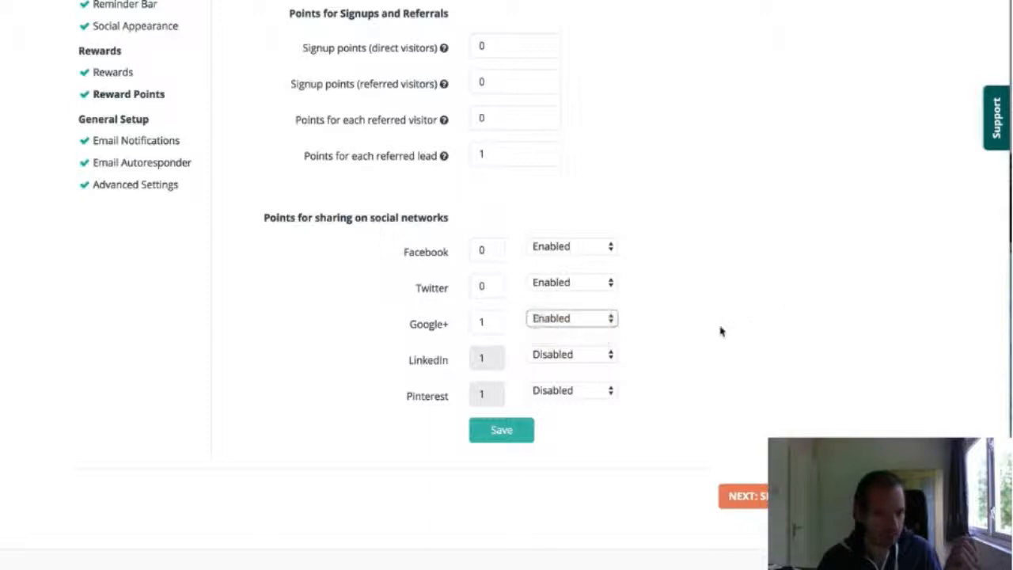
Review TweetLead's Email Notifications, Email Autoresponder and Advanced Settings pages, including the referral tracking domain and beta features
left_click(160, 147)
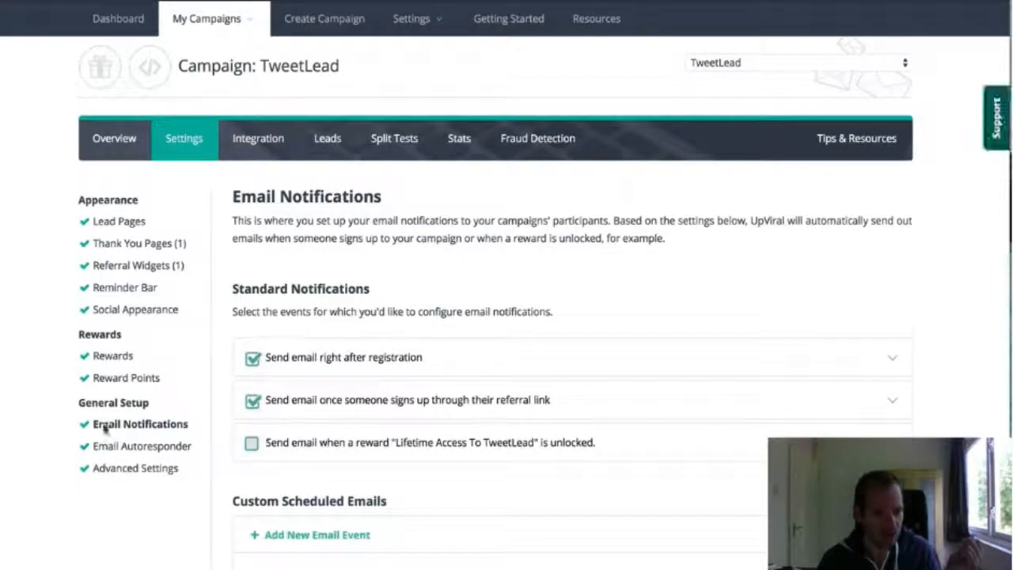
left_click(166, 447)
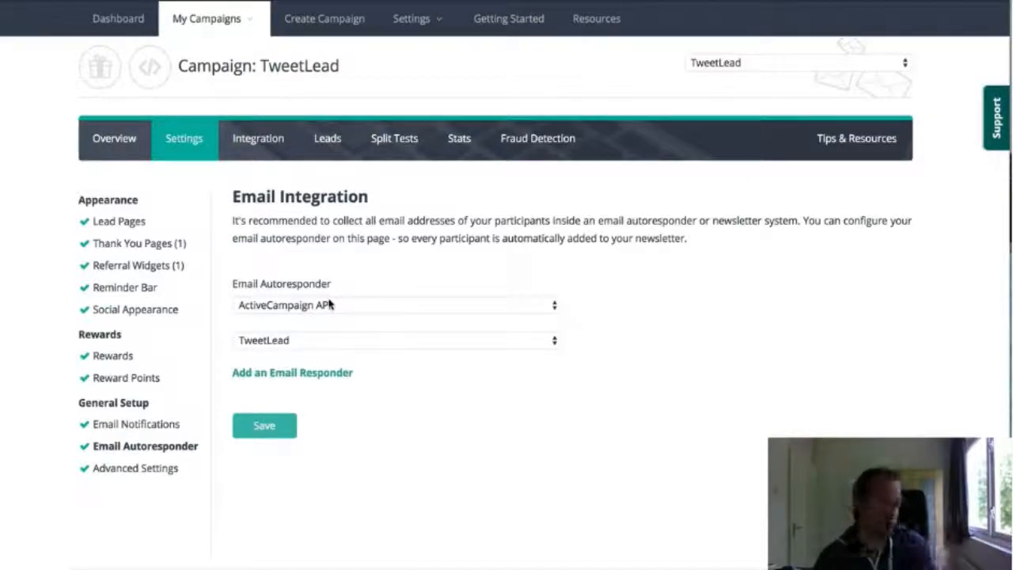
left_click(167, 472)
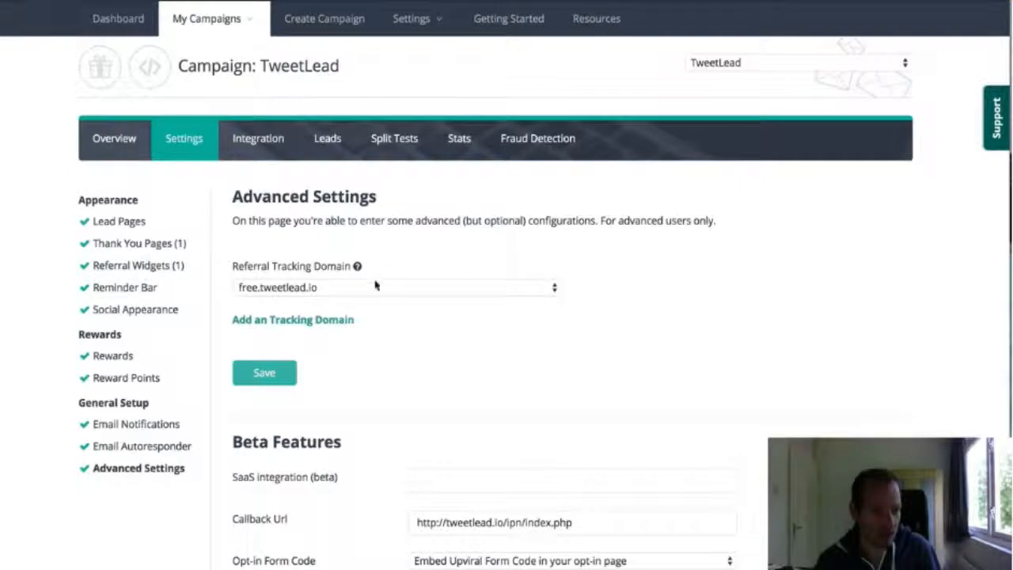
scroll(477, 301, "down", 4)
scroll(525, 369, "up", 4)
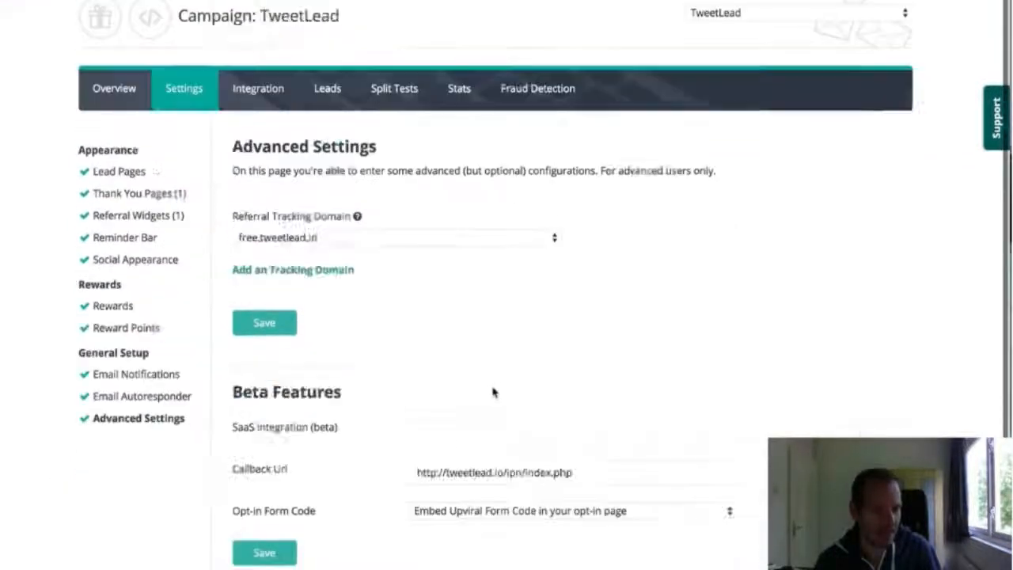
Open TweetLead's lead page configuration and switch to Test Campaign's lead pages
left_click(123, 222)
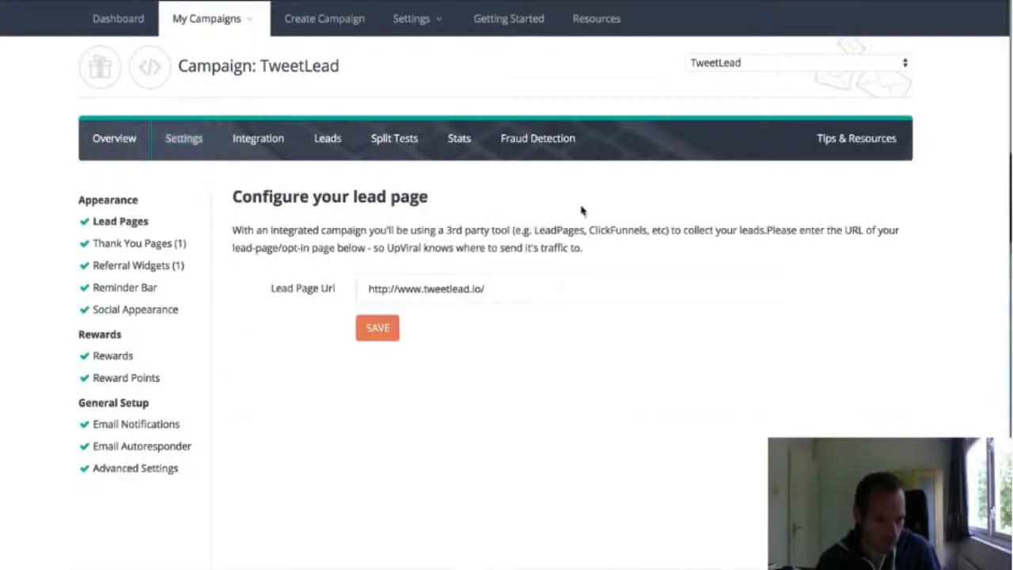
left_click(786, 66)
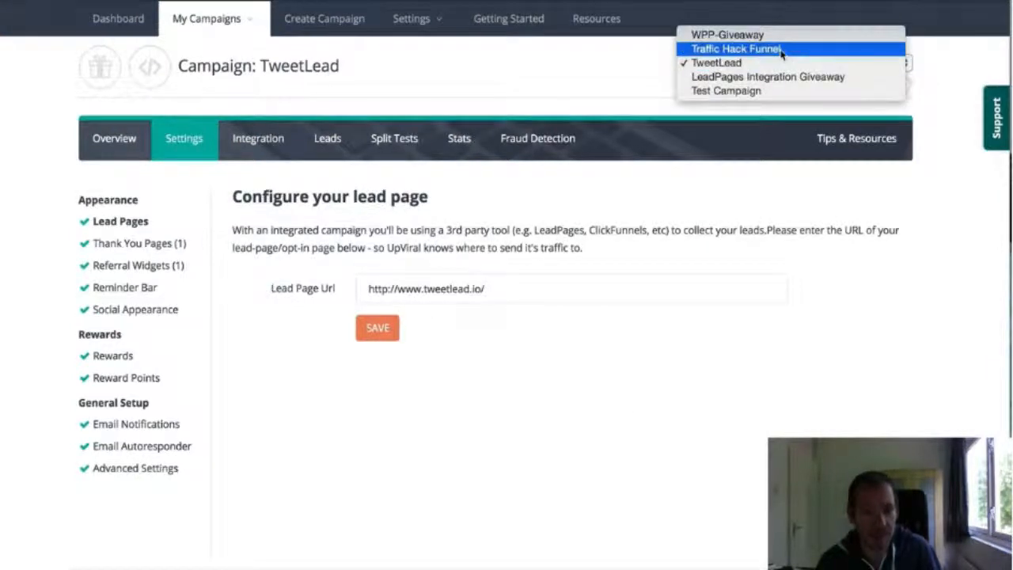
left_click(762, 90)
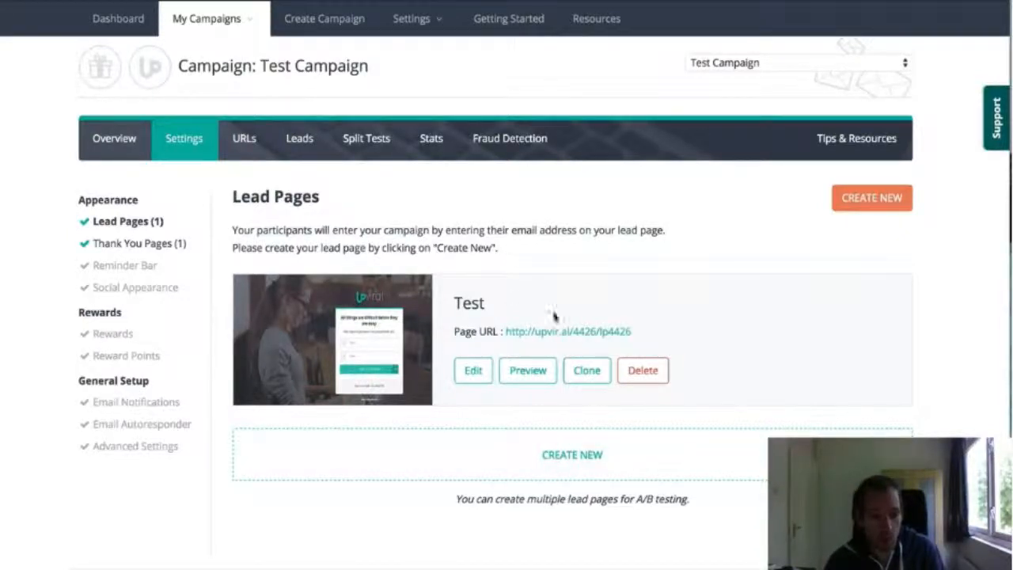
Create a second lead page titled "Test 2" in Test Campaign from the green "Get Yours Free..." template
left_click(439, 466)
left_click(387, 274)
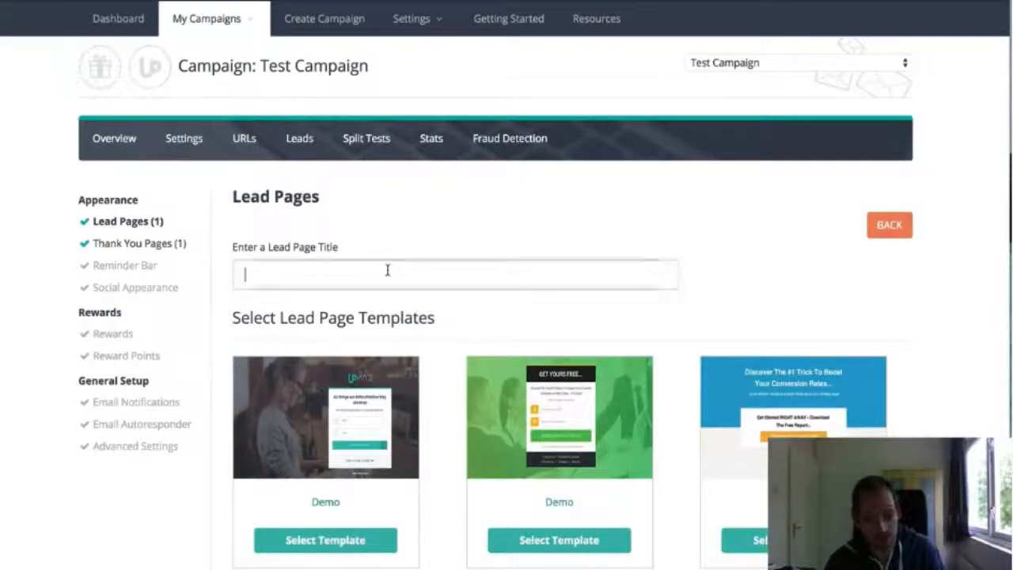
type("Test 2")
scroll(393, 303, "down", 3)
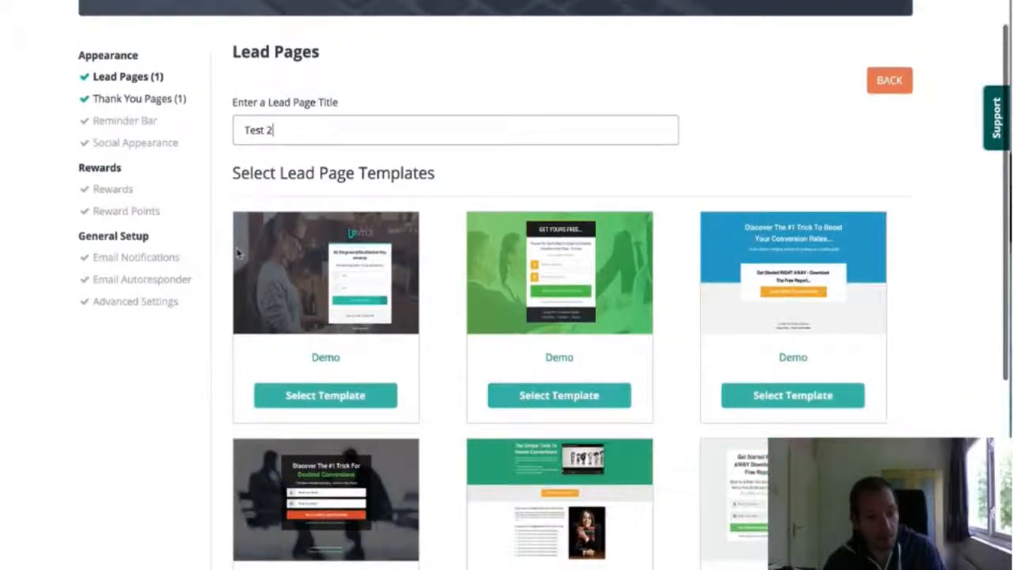
left_click(536, 393)
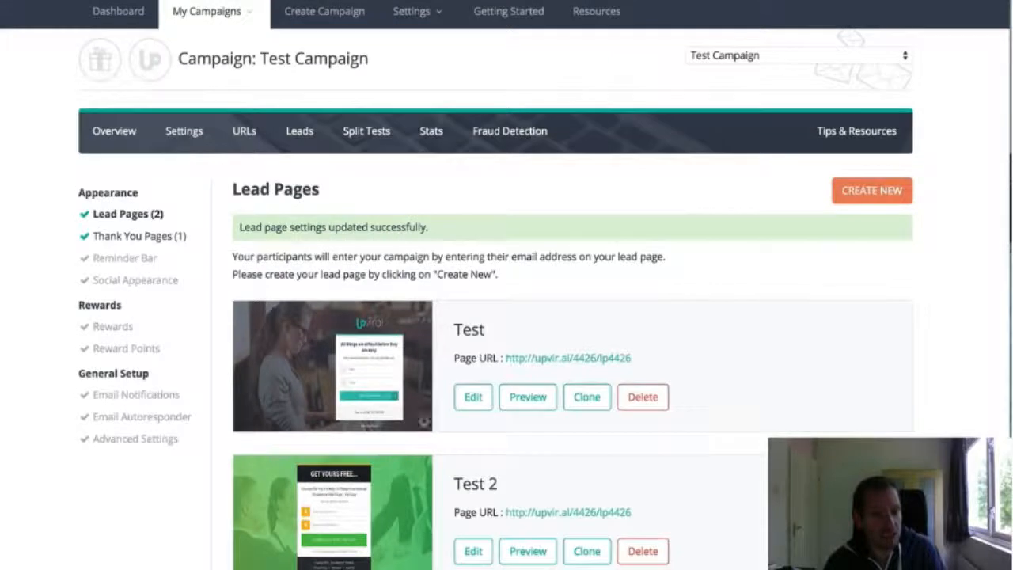
Review the lead page A/B split test for Test and Test 2, and open Test Campaign's Thank You Pages settings
scroll(337, 475, "down", 3)
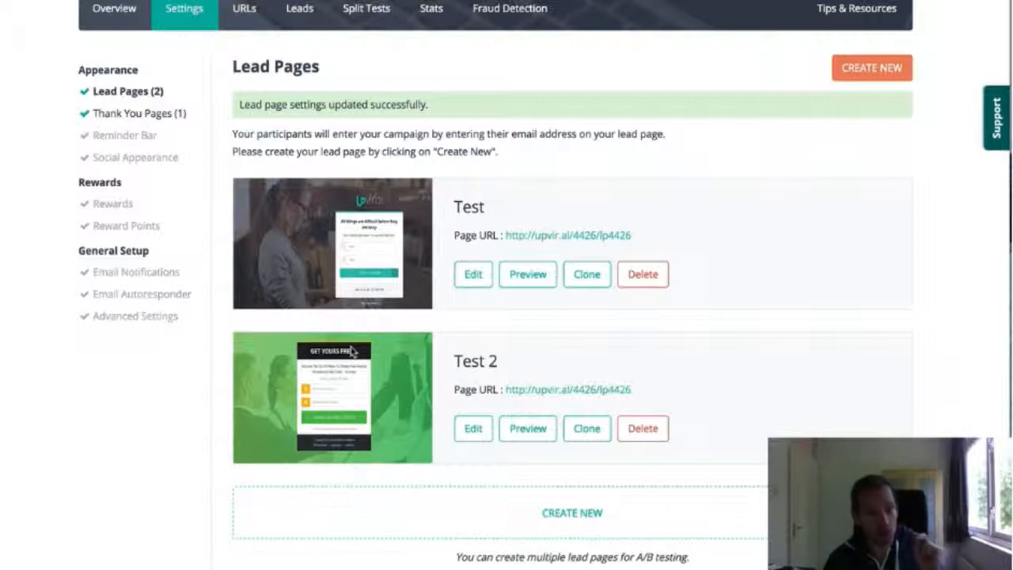
left_click(356, 11)
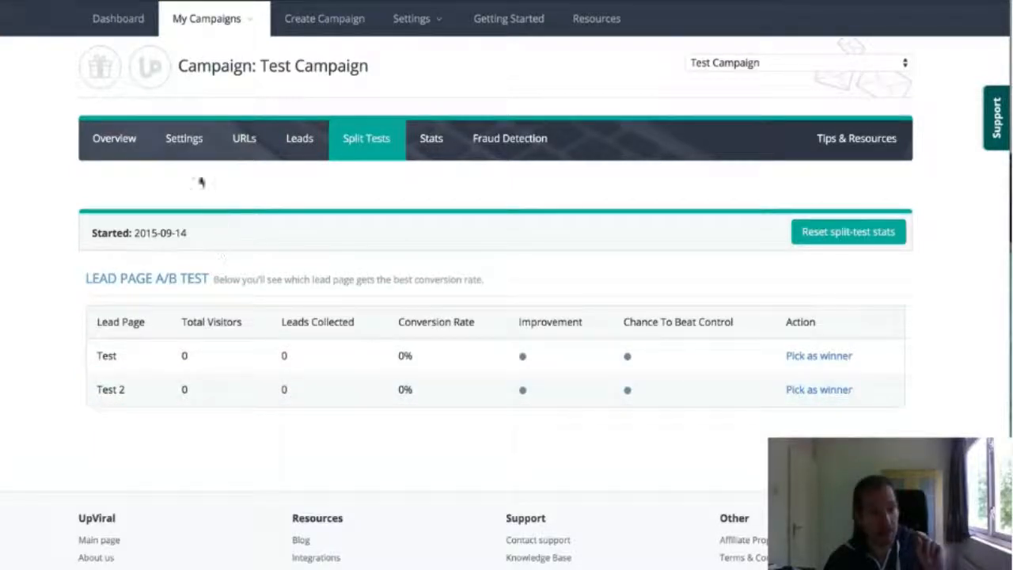
left_click(192, 143)
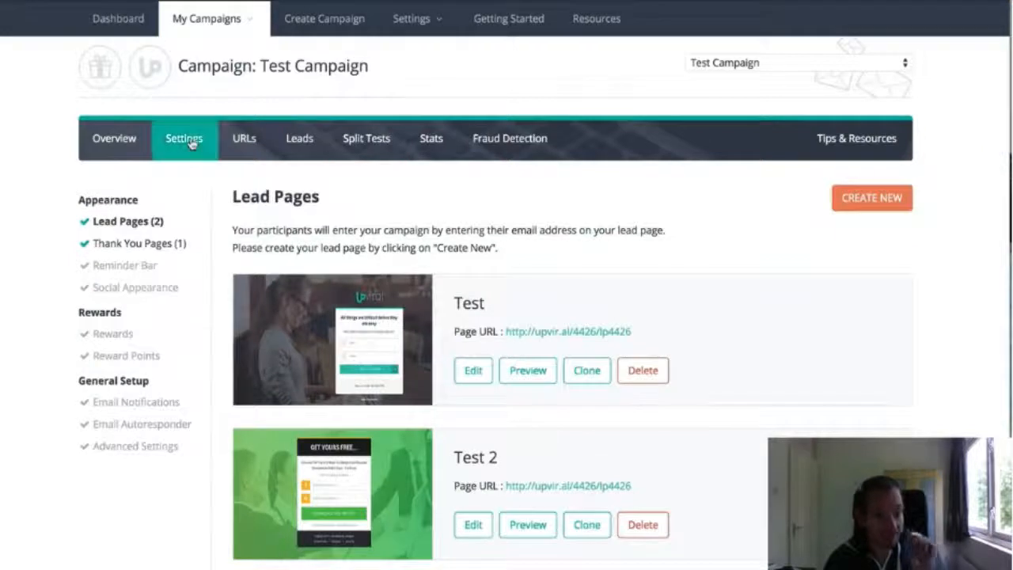
left_click(126, 245)
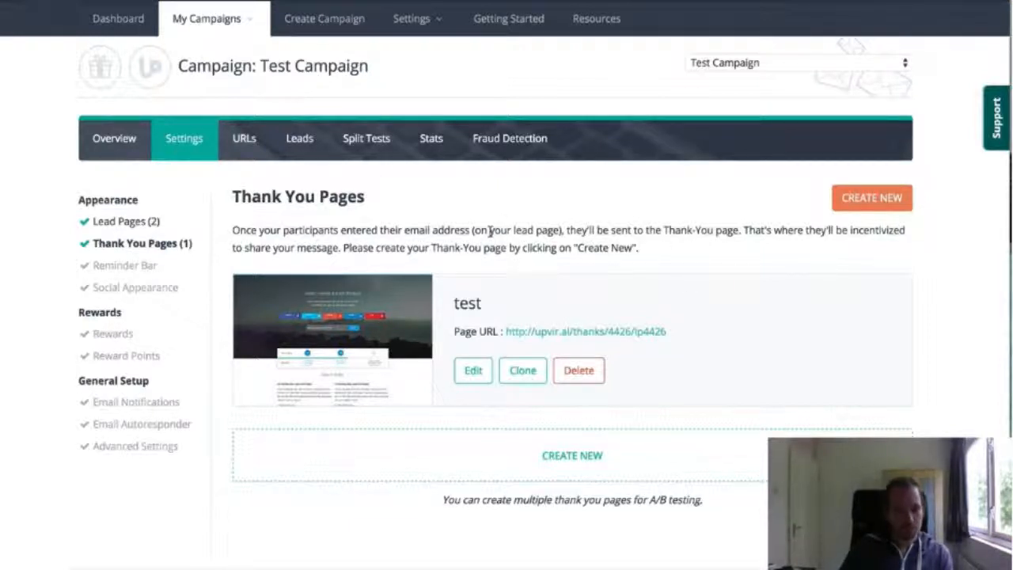
Load TweetLead's thank-you page in a separate browser tab using "tweetlead" and compare its headline with the queue-number version
left_click(413, 18)
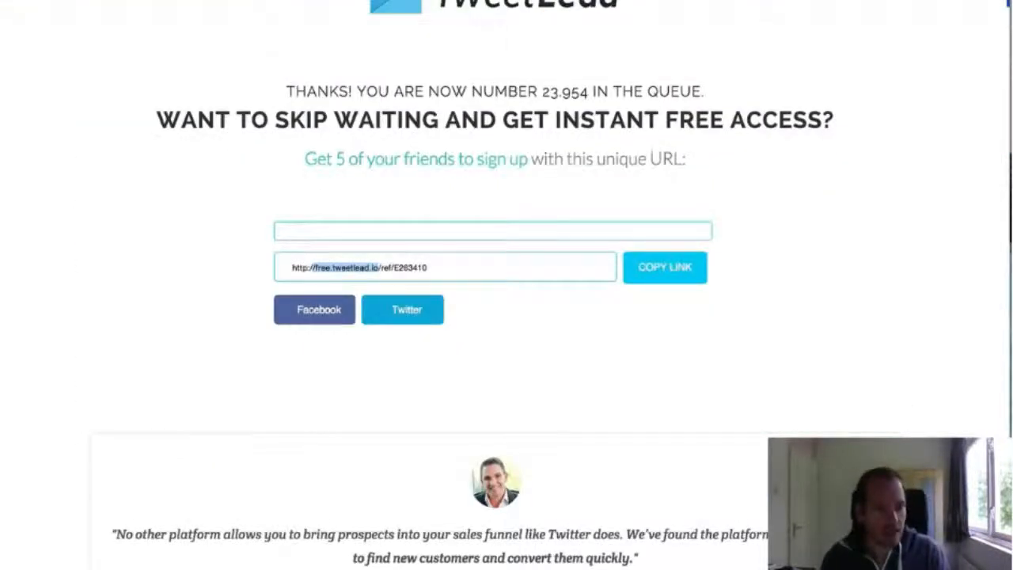
key("BackSpace")
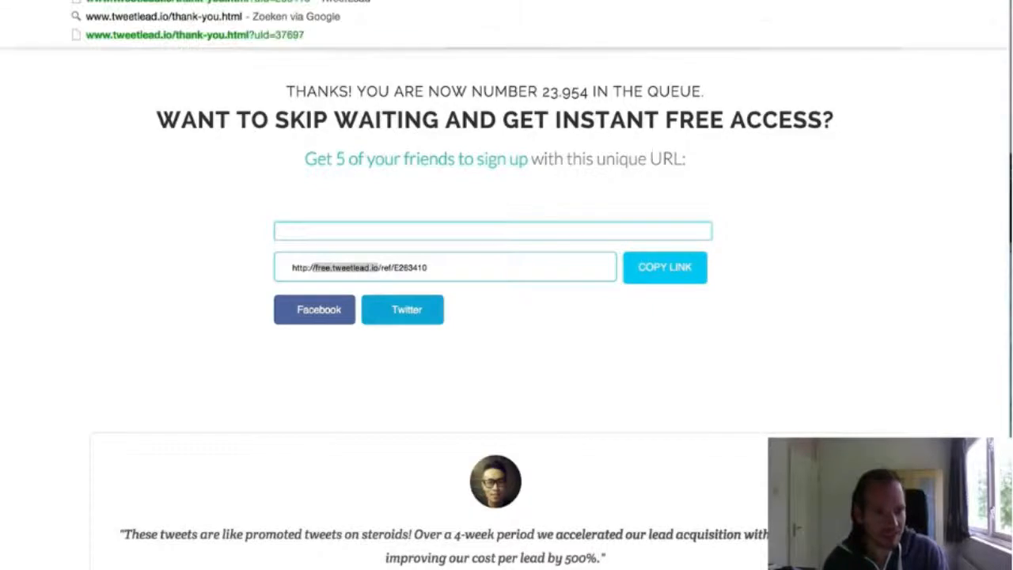
key("Return")
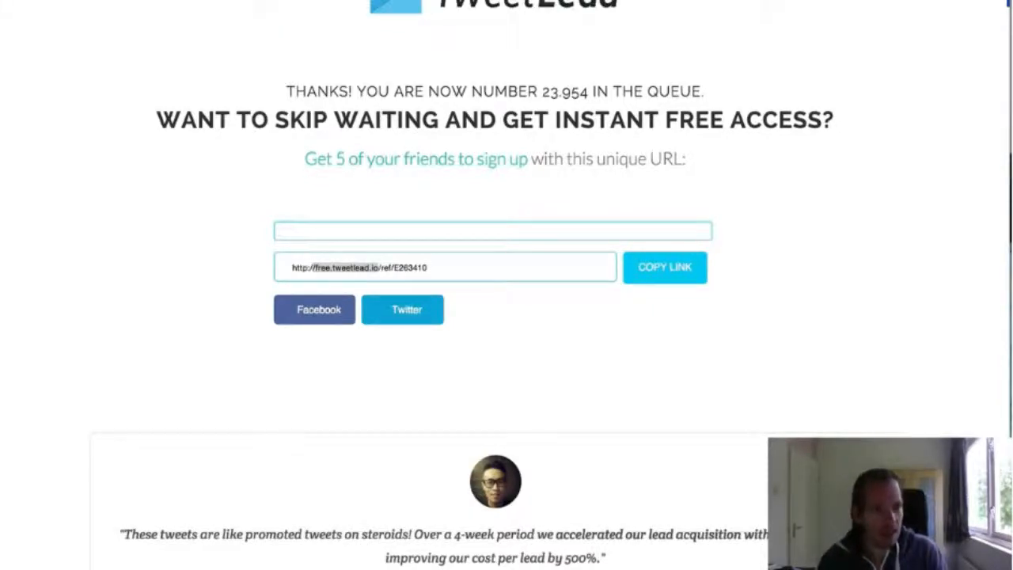
key("super+t")
type("tweetlead")
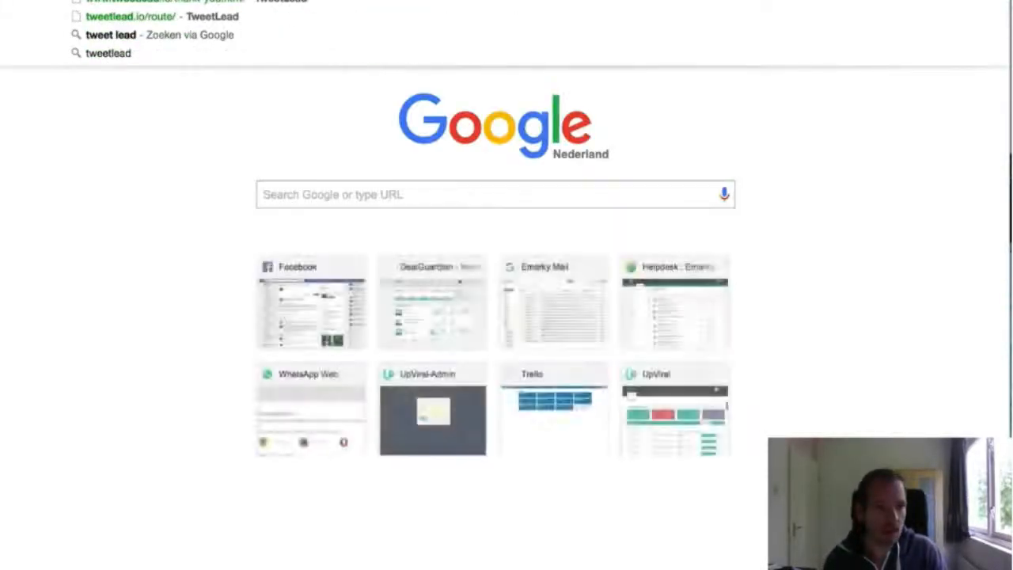
key("Return")
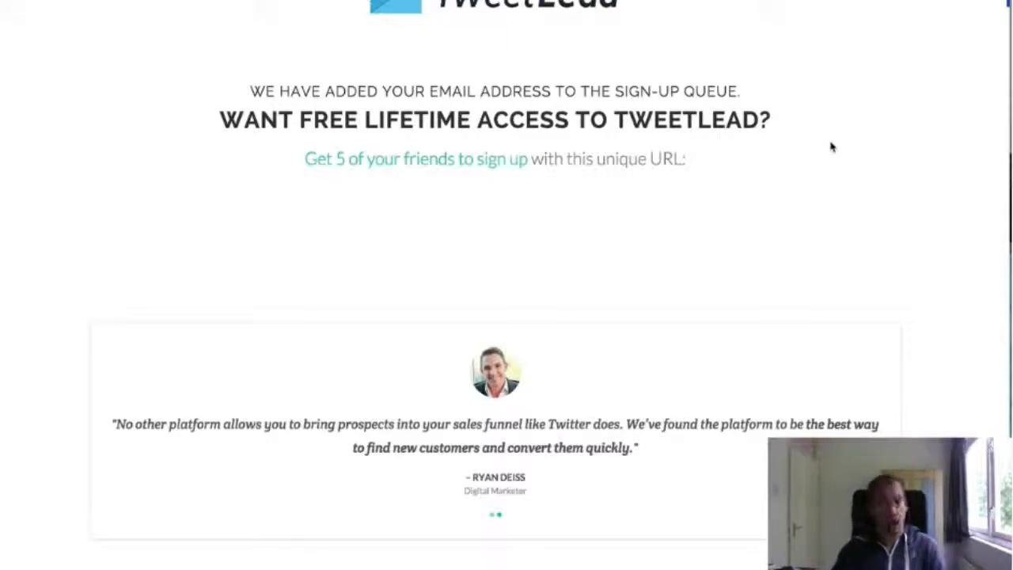
scroll(829, 146, "down", 1)
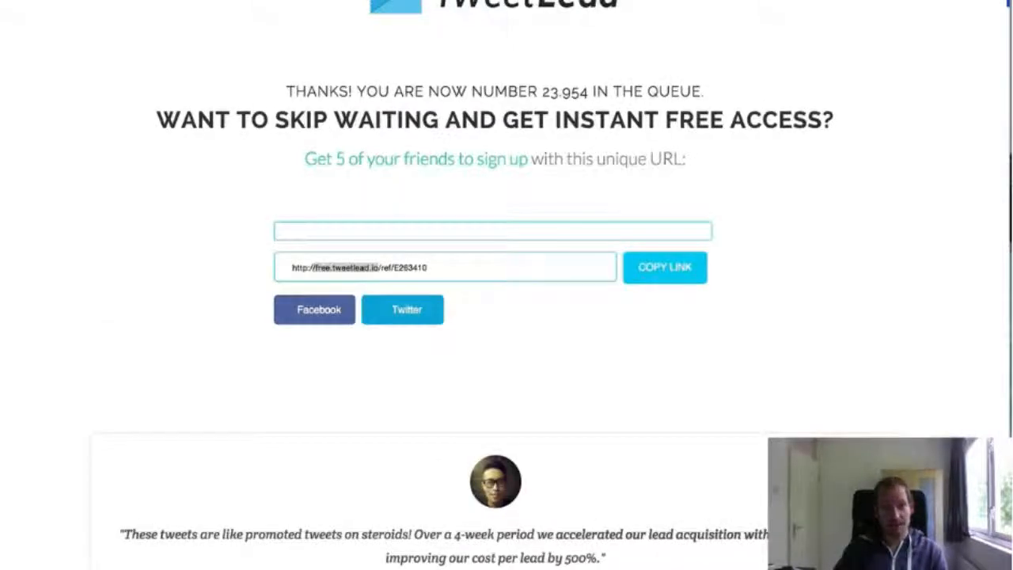
Revisit Test Campaign's Thank You Pages settings and return to TweetLead's queue-number thank-you page
key("ctrl+Tab")
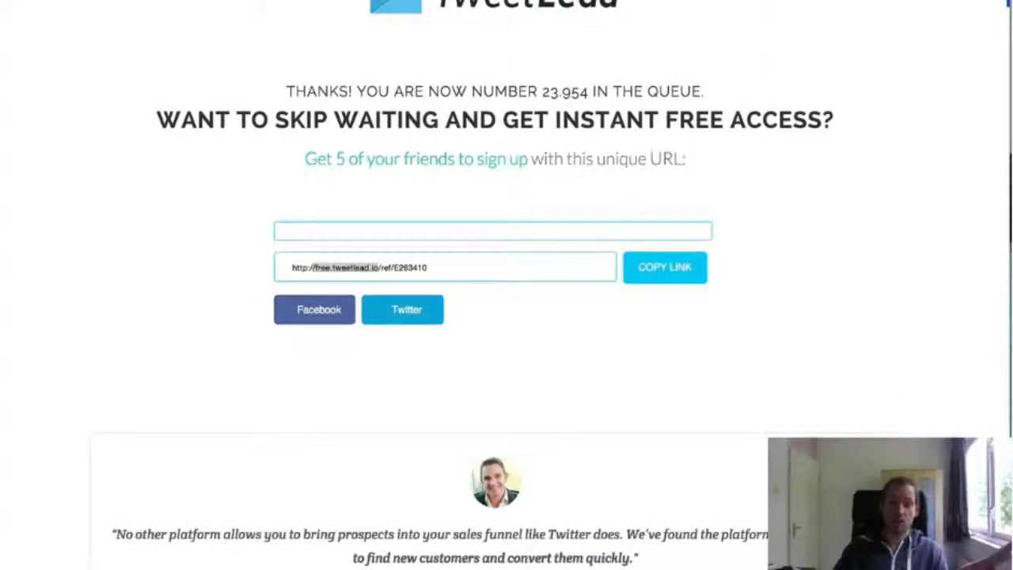
key("ctrl+Tab")
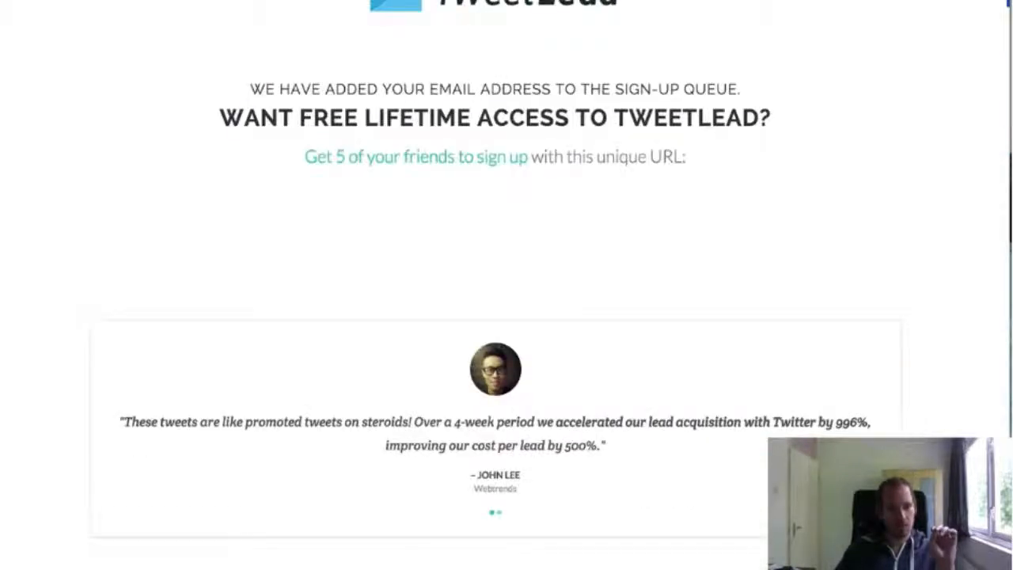
key("super+t")
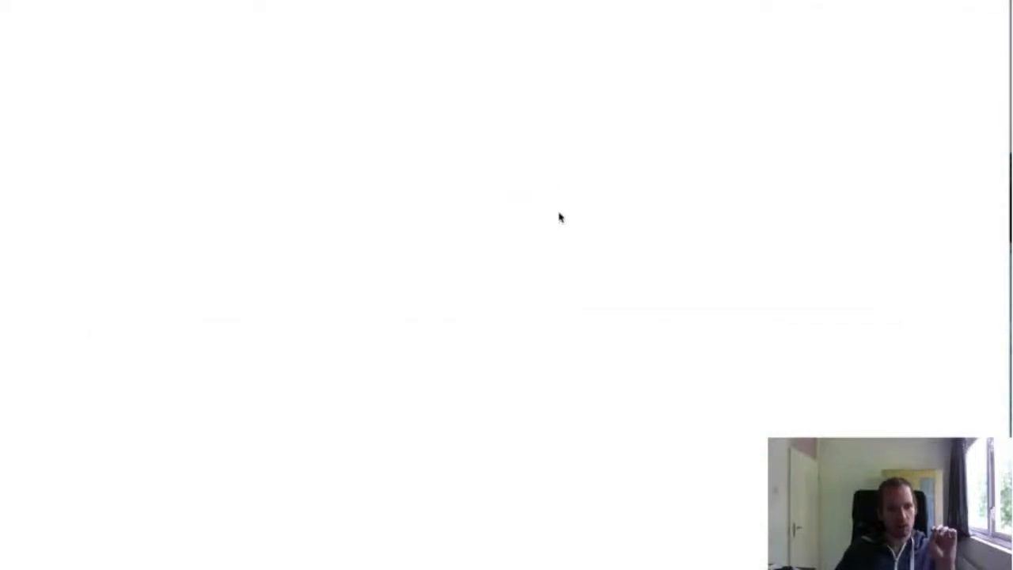
key("super+w")
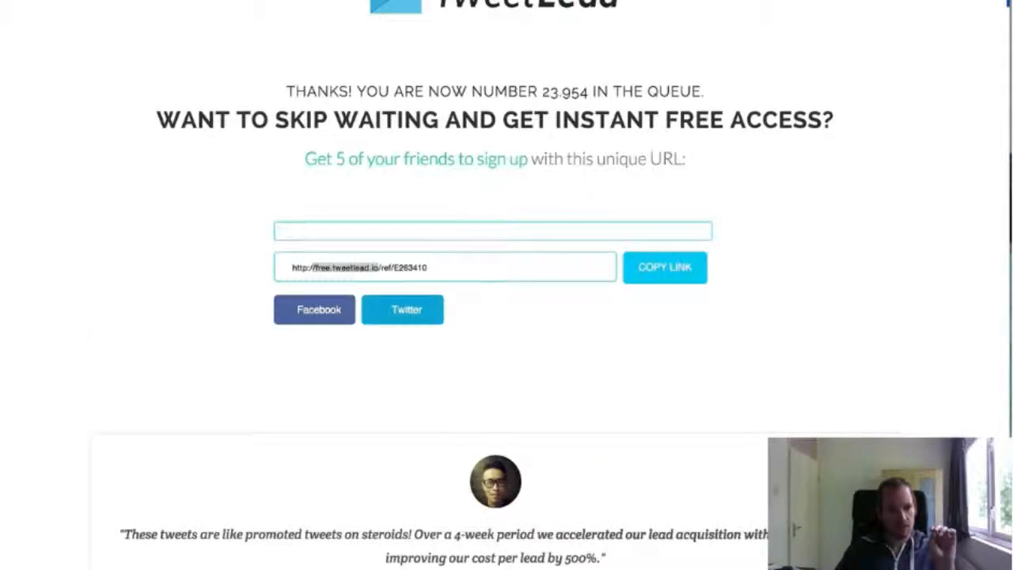
View TweetLead's one-click signup page and examine the unique referral URL on its thank-you page
key("Return")
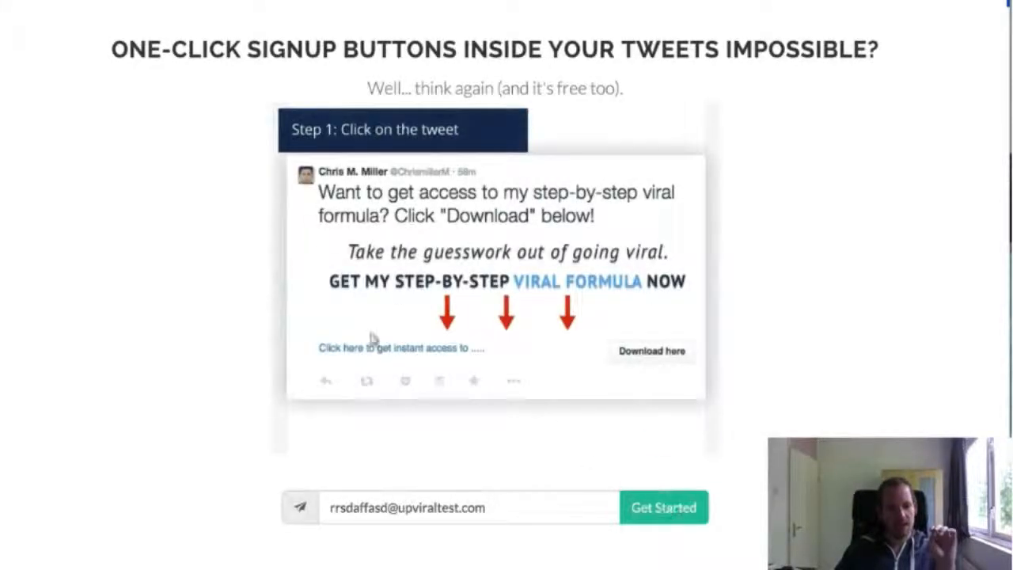
key("super+r")
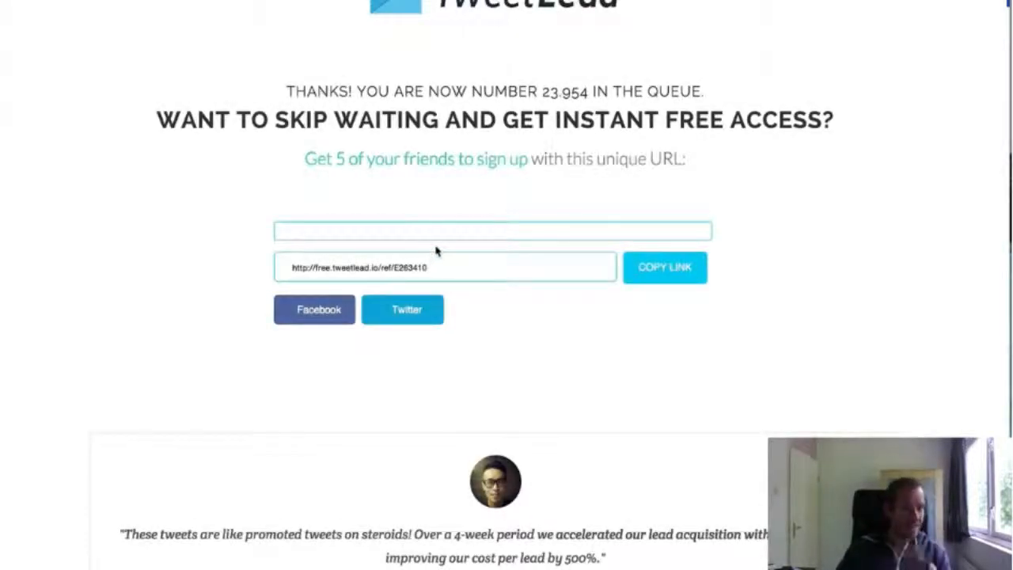
left_click_drag(453, 269, 282, 261)
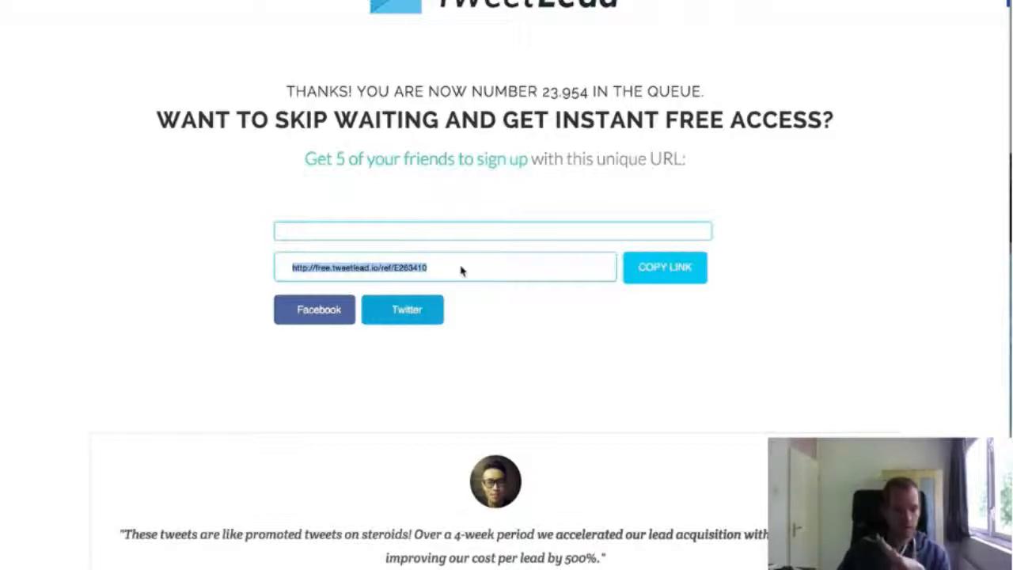
left_click(461, 271)
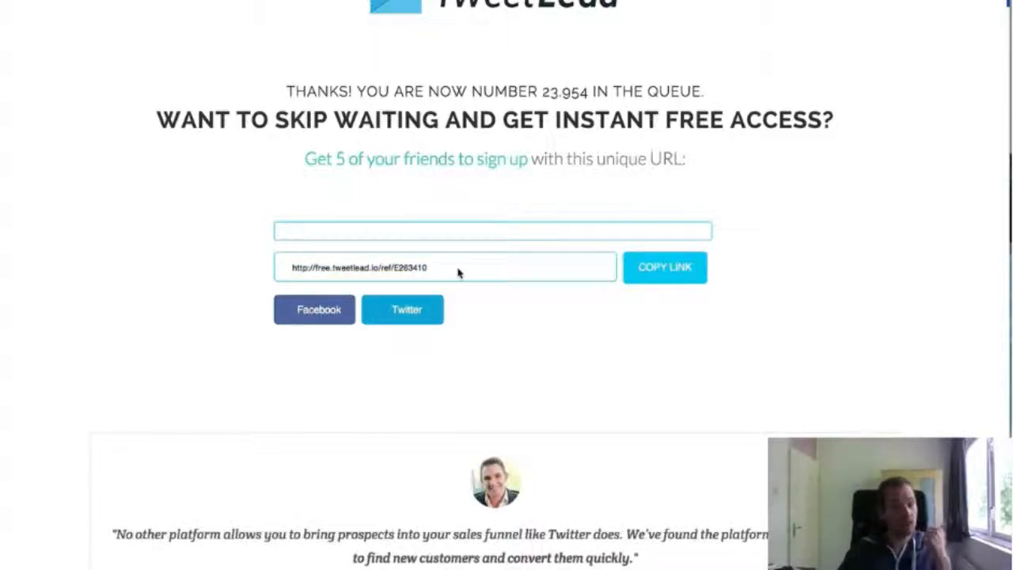